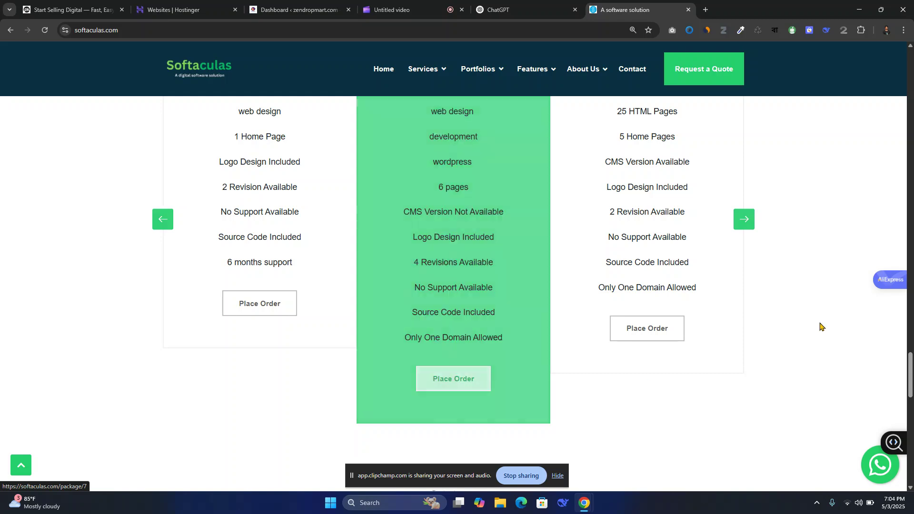
# - Look over the rest of the Softaculas home page and its service categories, and open its Courses page
pyautogui.scroll(-2, 698, 310)
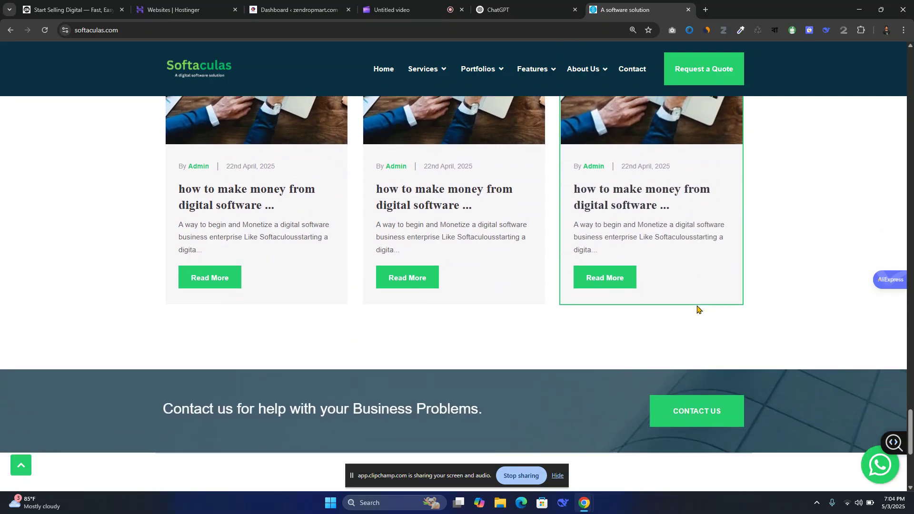
pyautogui.scroll(-6, 781, 306)
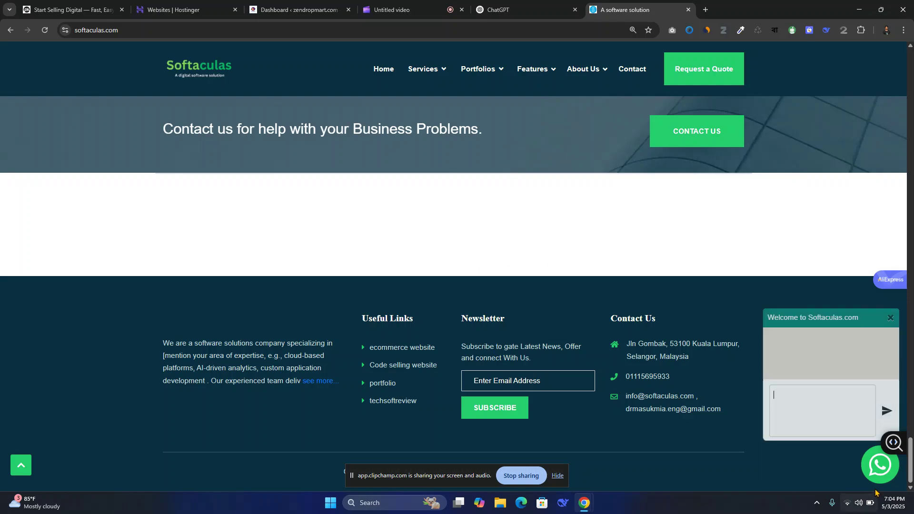
pyautogui.moveTo(911, 464); pyautogui.dragTo(911, 67)
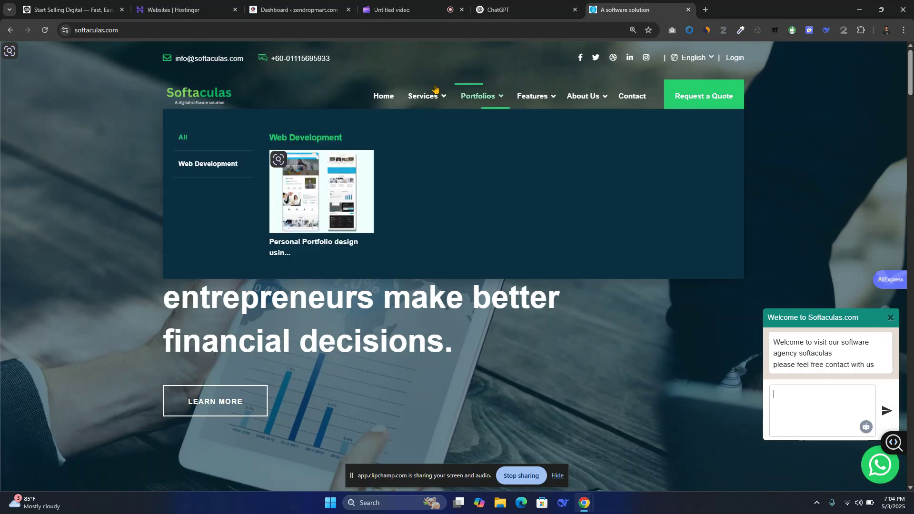
pyautogui.moveTo(430, 95)
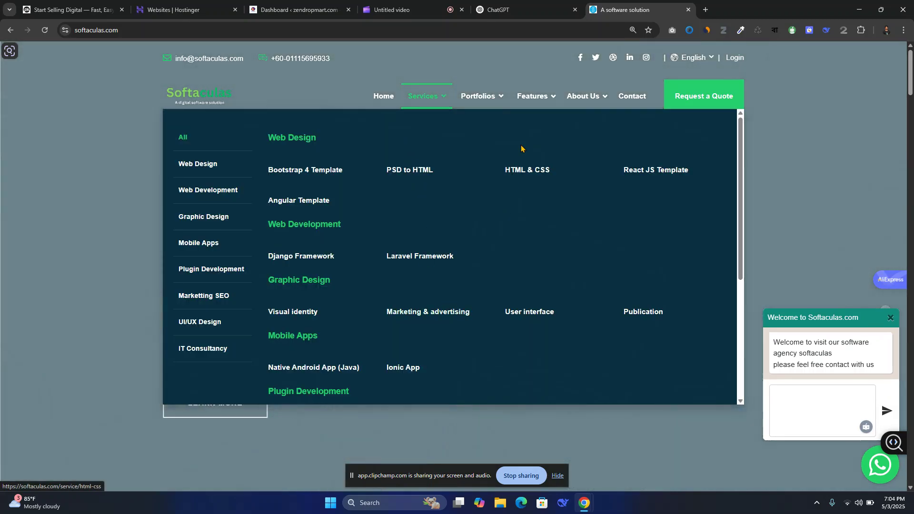
pyautogui.moveTo(547, 98)
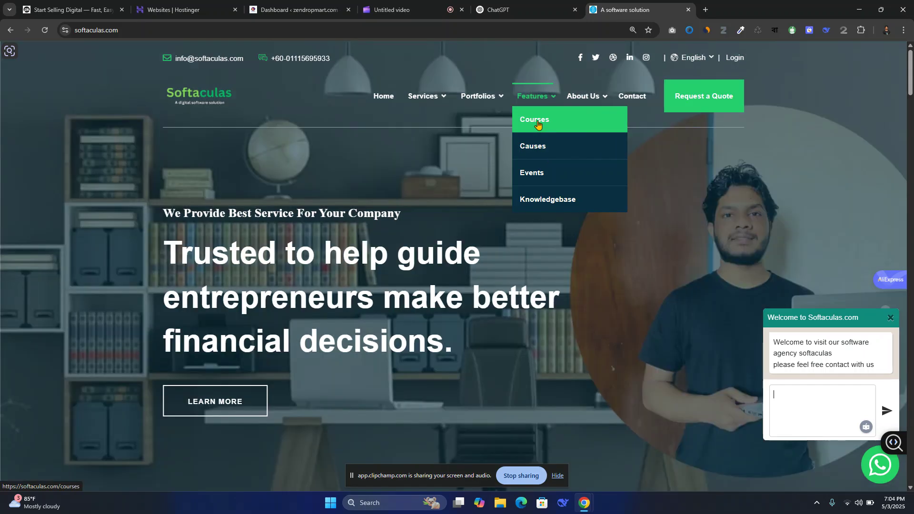
pyautogui.click(538, 123)
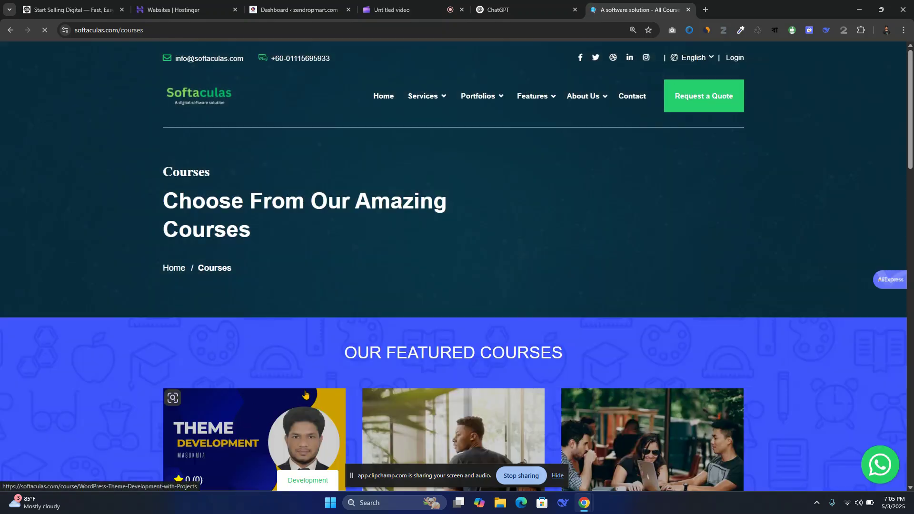
# - Examine the featured courses and their prices on the Courses page
pyautogui.scroll(-5, 253, 409)
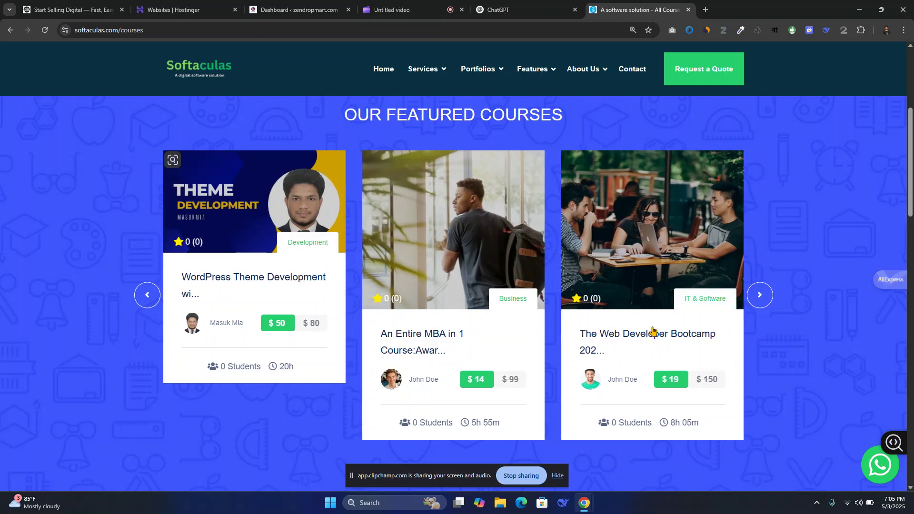
pyautogui.scroll(-4, 700, 371)
pyautogui.scroll(4, 655, 310)
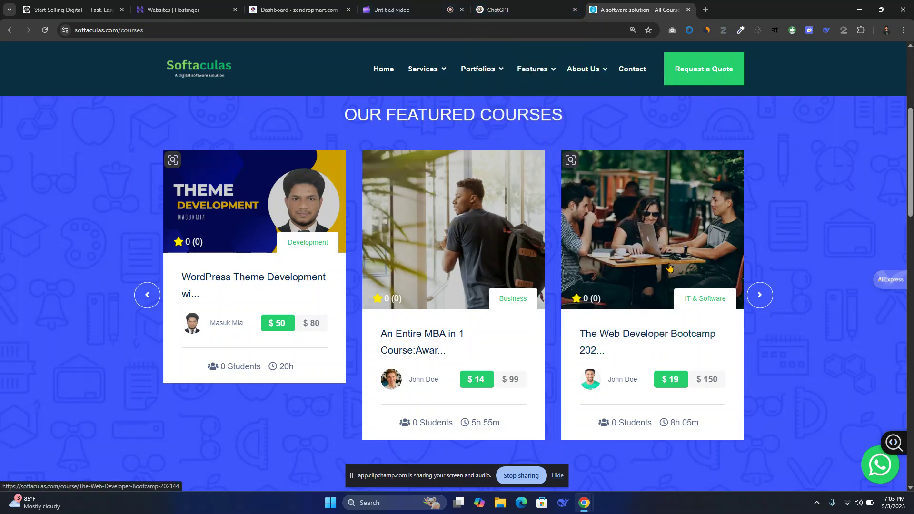
# - Switch to the CodeBizz marketplace site and look over its home page from the header to the trending items
pyautogui.click(88, 8)
pyautogui.scroll(2, 674, 297)
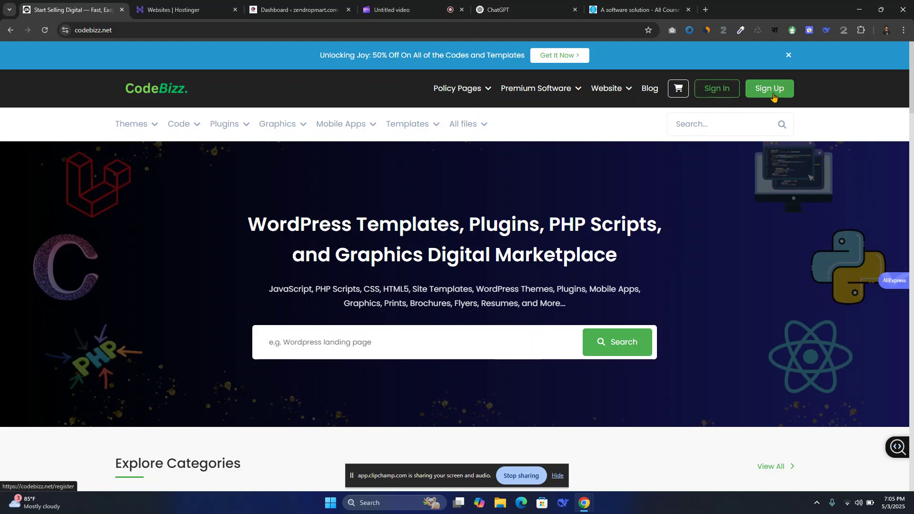
pyautogui.scroll(-1, 594, 249)
pyautogui.scroll(1, 594, 248)
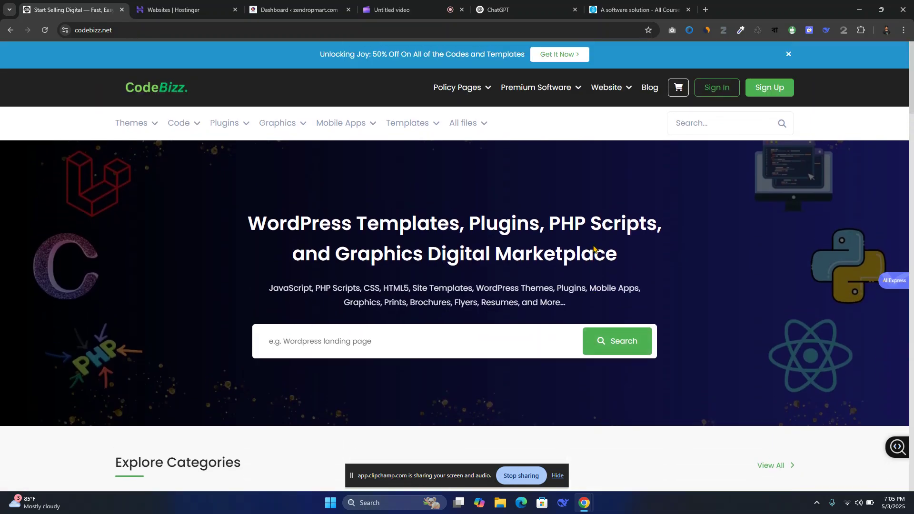
pyautogui.scroll(-12, 594, 249)
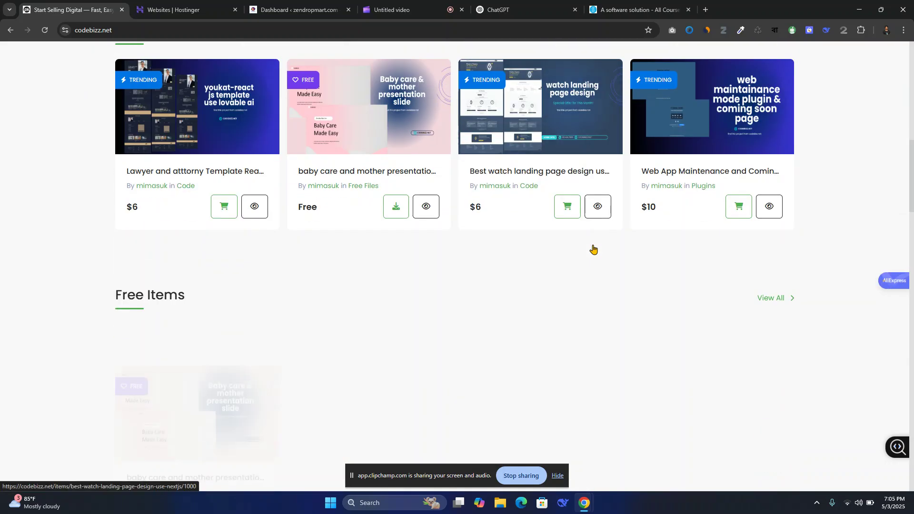
pyautogui.scroll(9, 587, 302)
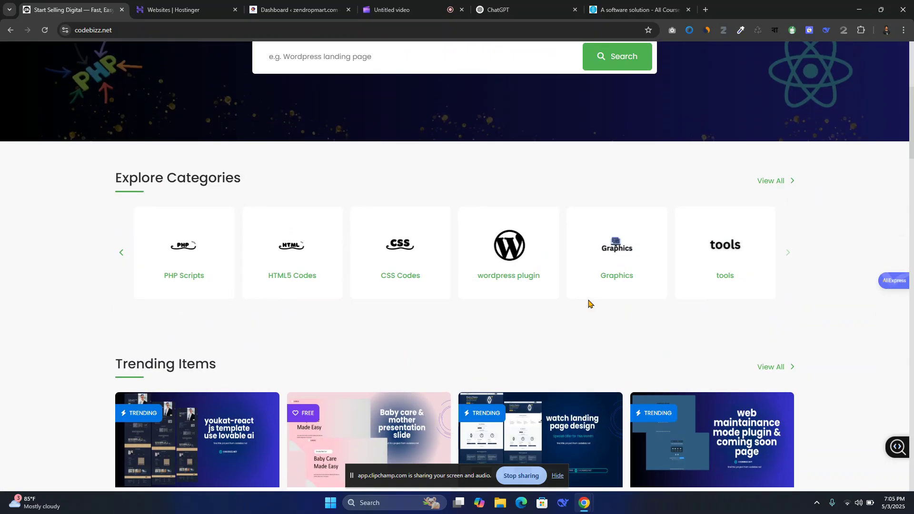
pyautogui.scroll(2, 637, 293)
pyautogui.scroll(3, 638, 277)
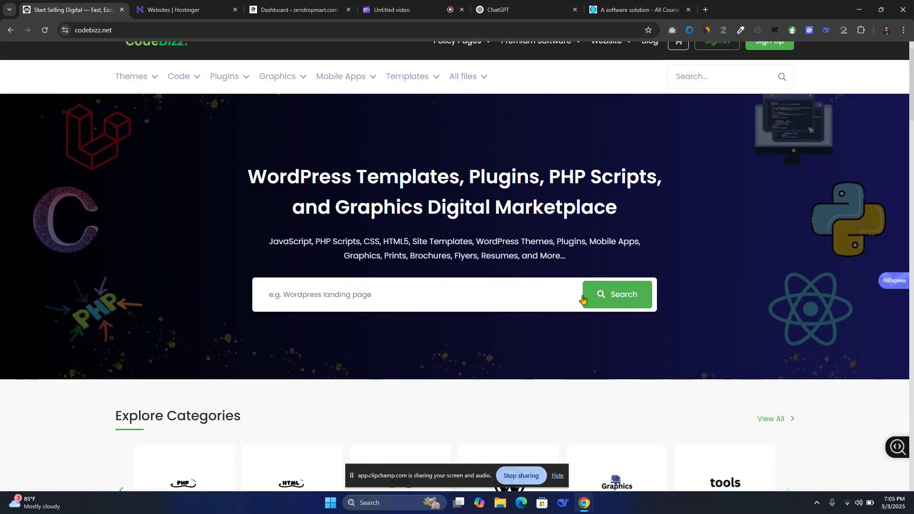
pyautogui.scroll(1, 682, 315)
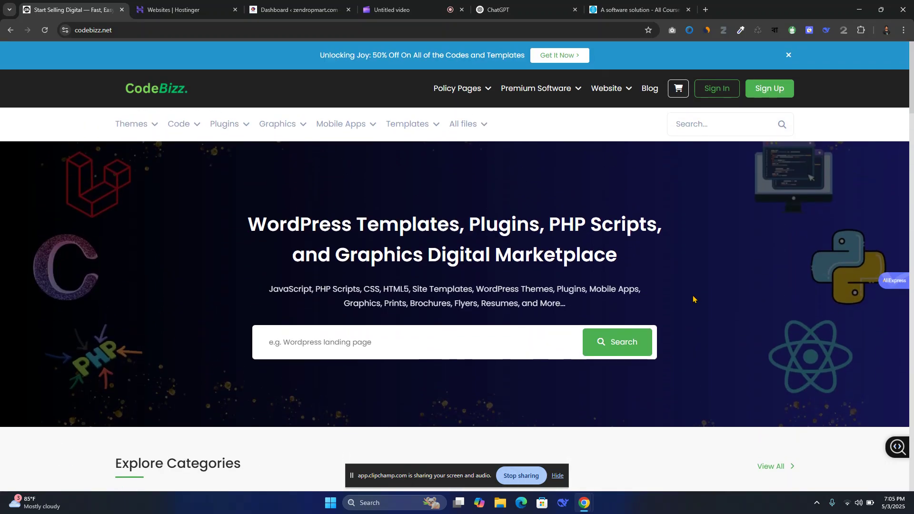
# - Examine the Explore Categories section of the CodeBizz home page
pyautogui.scroll(-7, 675, 294)
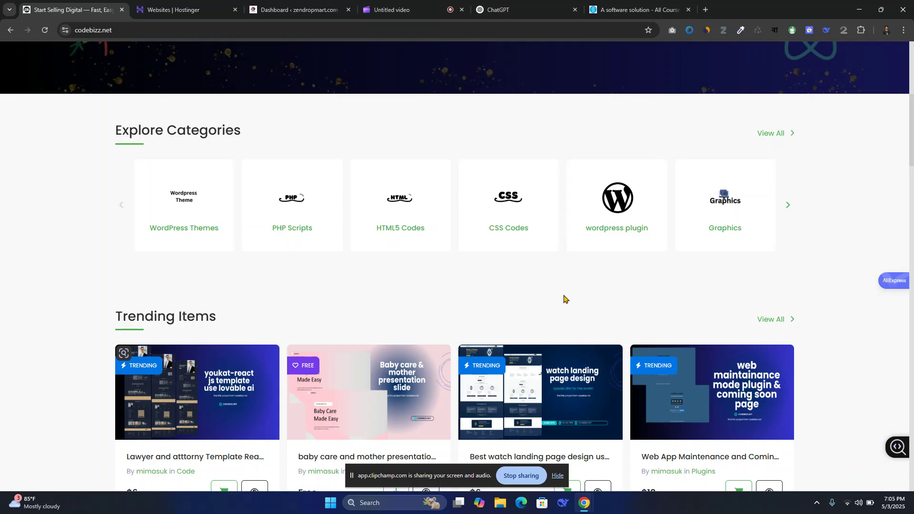
pyautogui.scroll(4, 566, 297)
pyautogui.scroll(-2, 667, 299)
pyautogui.scroll(3, 714, 272)
pyautogui.scroll(-3, 719, 245)
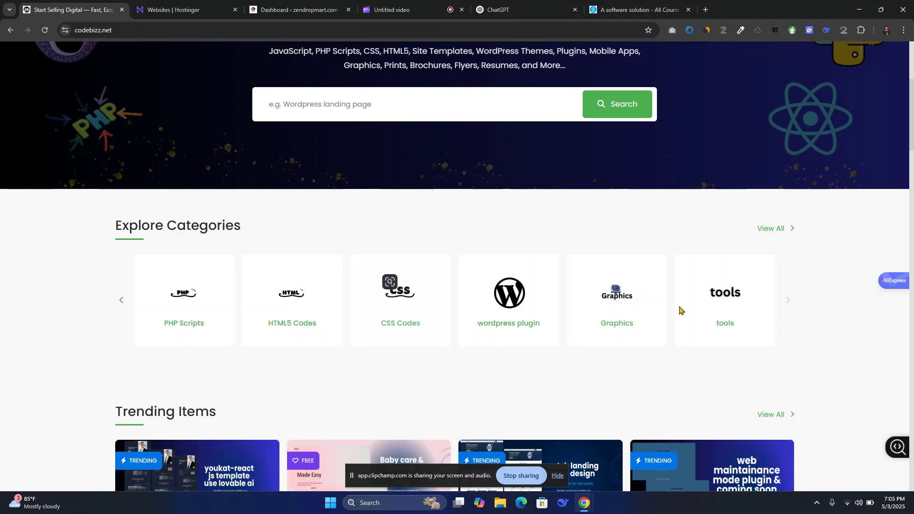
pyautogui.scroll(1, 653, 240)
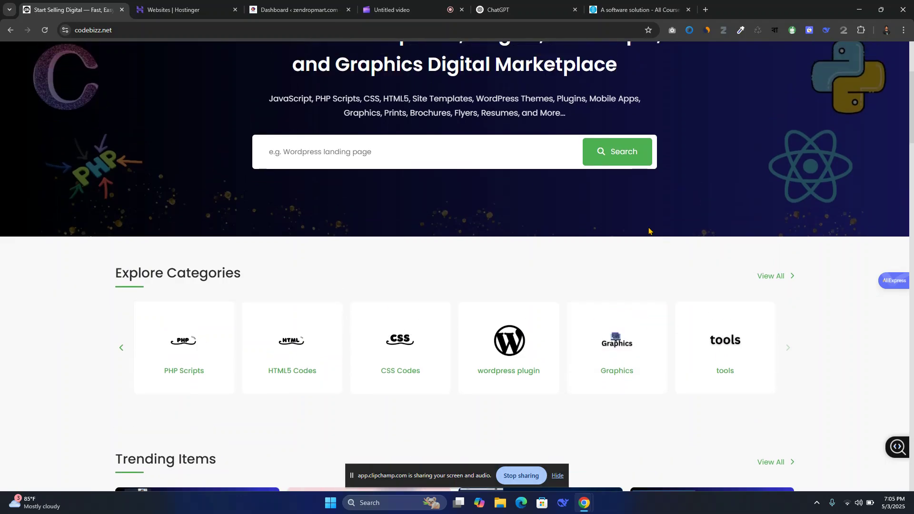
pyautogui.scroll(-4, 648, 231)
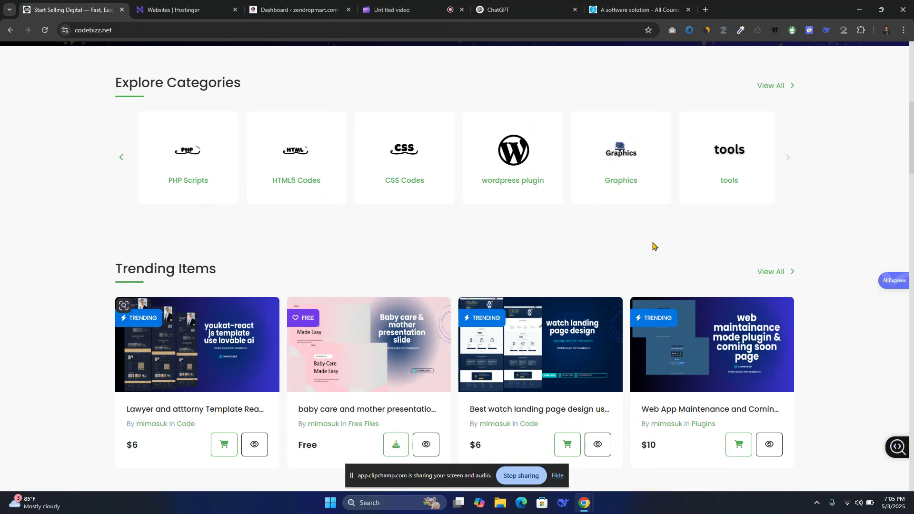
# - Check the Trending Items, starting with the price of the lawyer and attorney template
pyautogui.moveTo(140, 450); pyautogui.dragTo(123, 449)
pyautogui.click(149, 449)
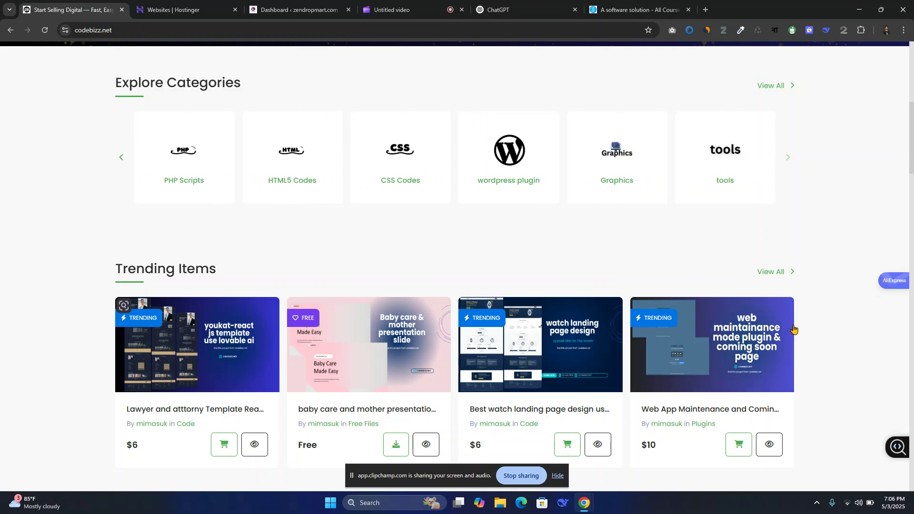
pyautogui.scroll(-1, 794, 331)
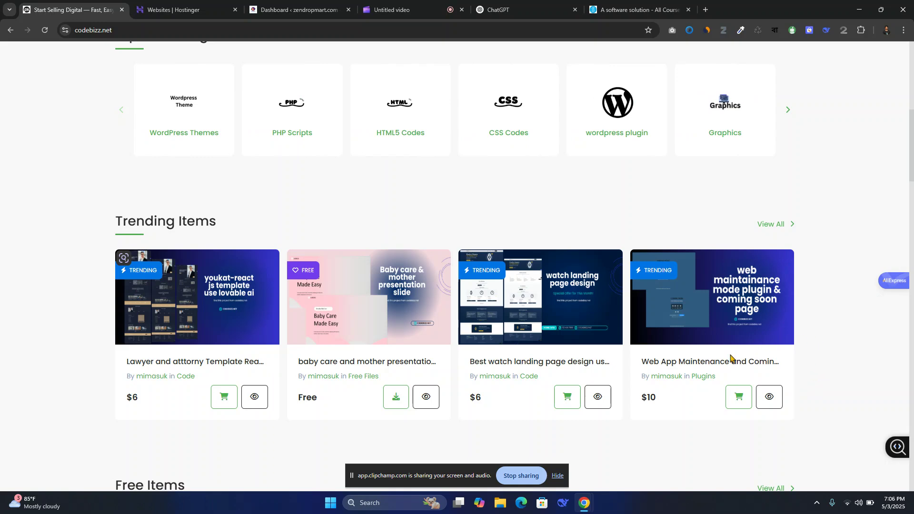
# - Look through the Code and Templates subcategories in the CodeBizz site navigation
pyautogui.scroll(10, 751, 354)
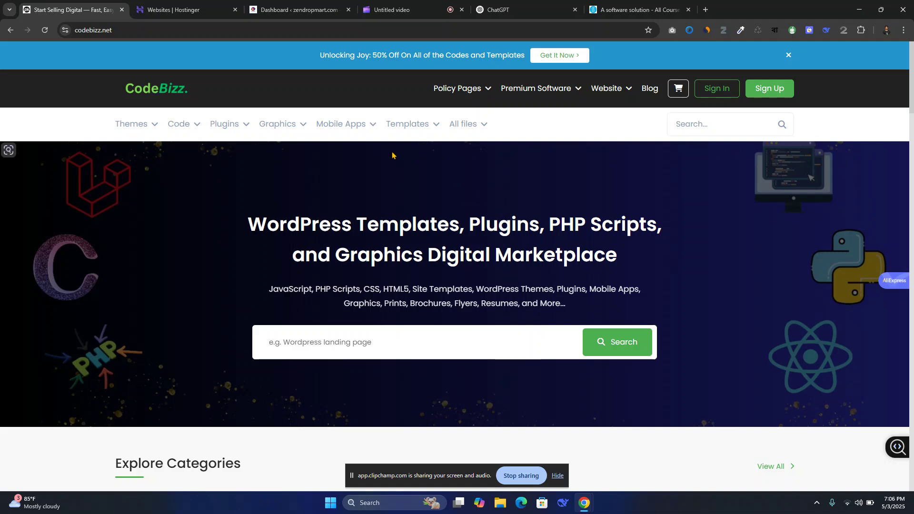
pyautogui.moveTo(191, 127)
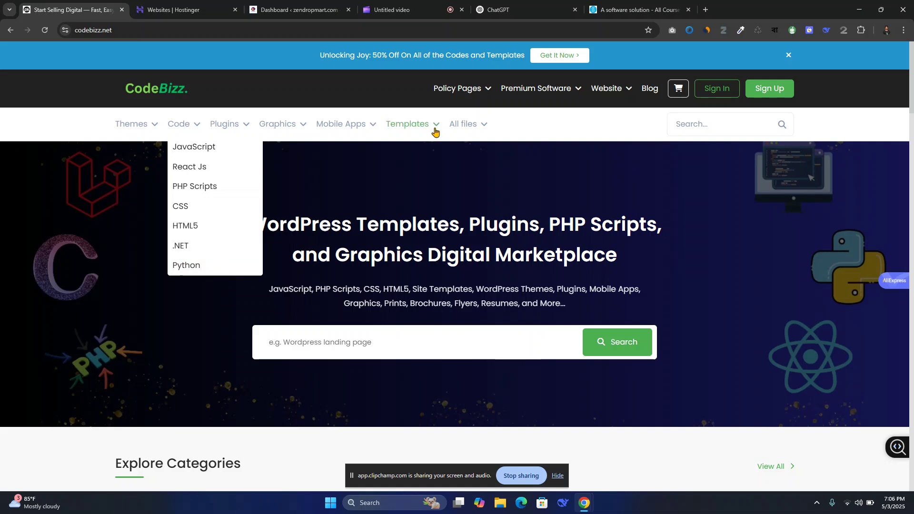
pyautogui.moveTo(434, 128)
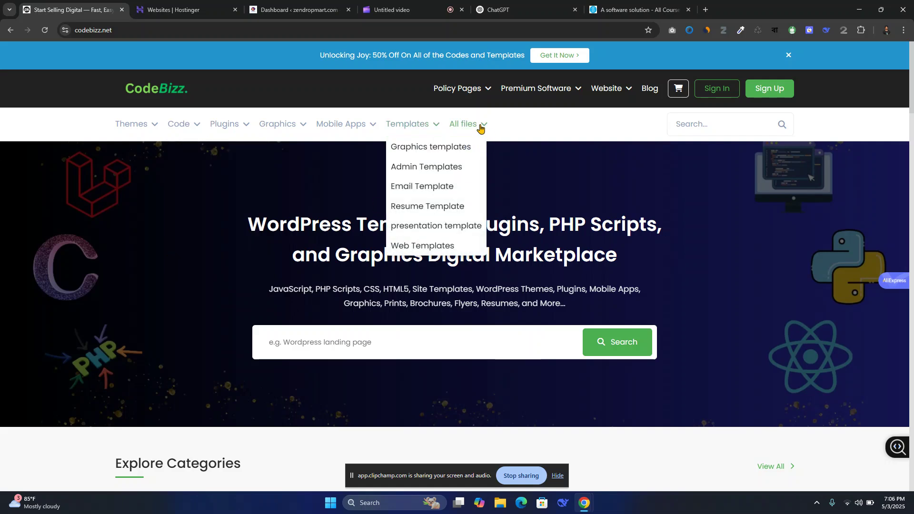
pyautogui.moveTo(479, 127)
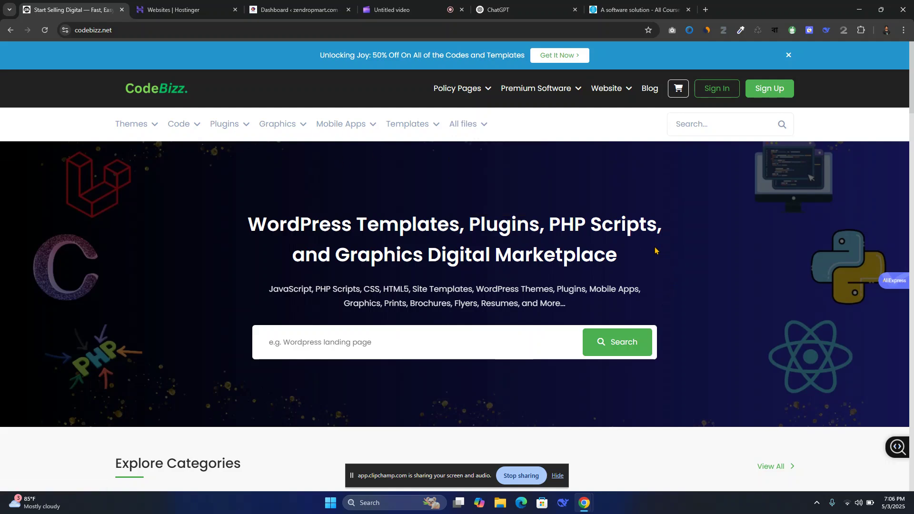
# - Review the Trending Items and Free Items sections, ending back at the beginning of the CodeBizz home page
pyautogui.scroll(-10, 655, 250)
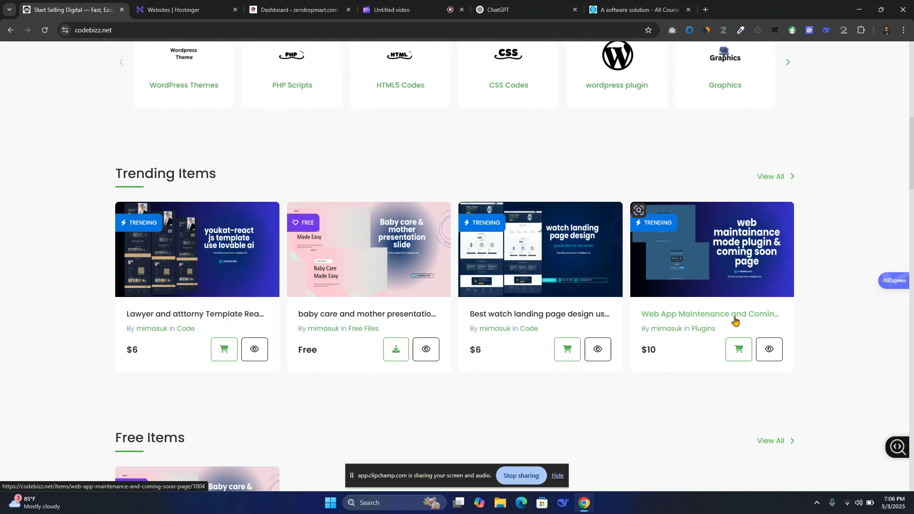
pyautogui.scroll(-2, 823, 329)
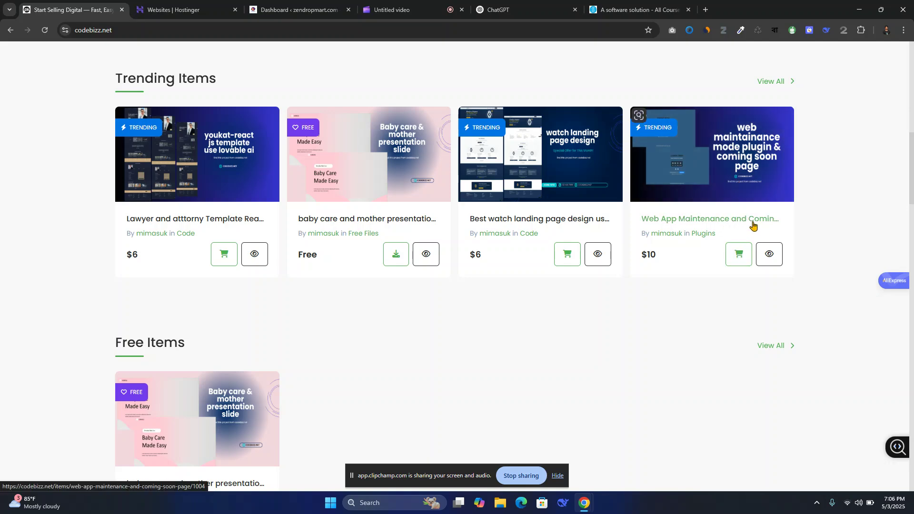
pyautogui.scroll(-7, 548, 347)
pyautogui.scroll(6, 655, 318)
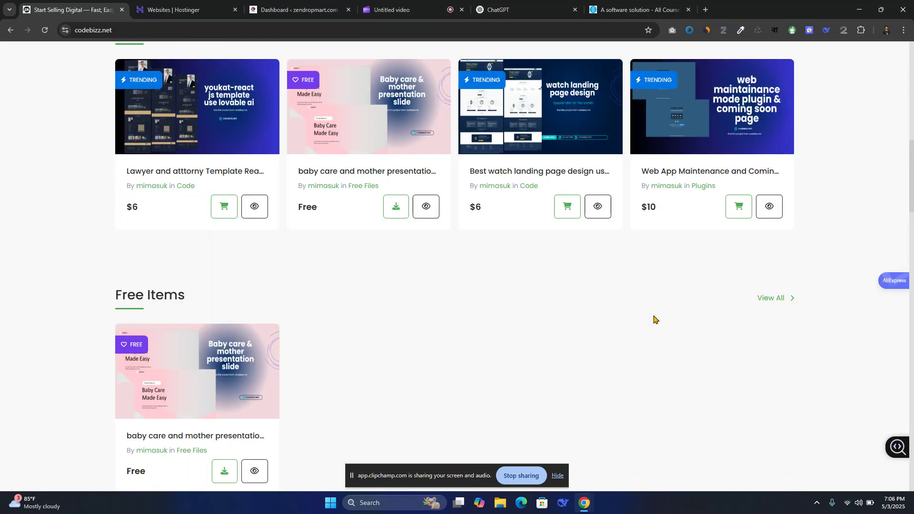
pyautogui.scroll(3, 655, 318)
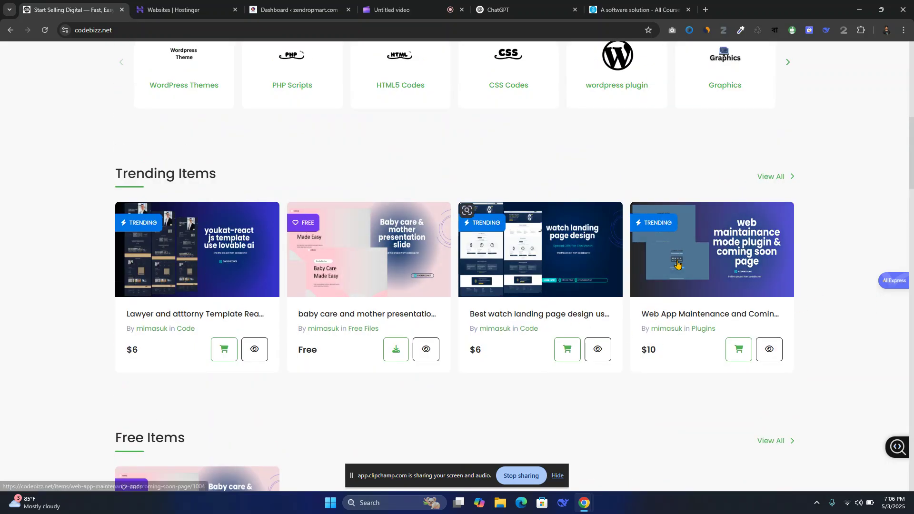
pyautogui.scroll(6, 653, 307)
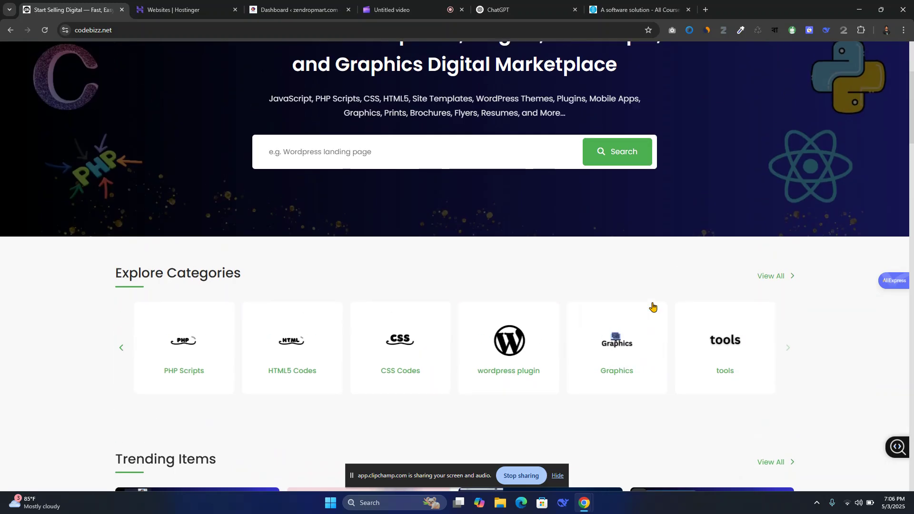
pyautogui.scroll(4, 652, 307)
pyautogui.scroll(-2, 656, 314)
pyautogui.scroll(2, 676, 329)
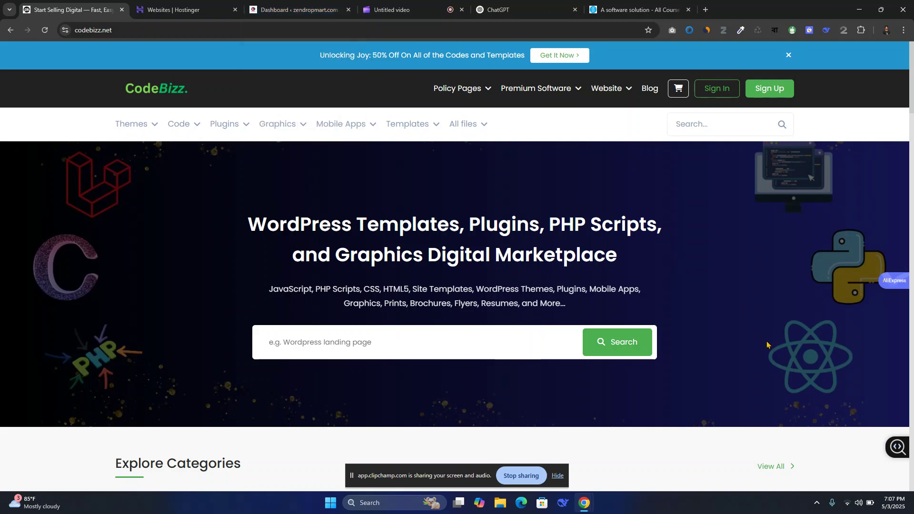
# - Switch to the zendropmart.com WordPress dashboard and open its list of installed plugins
pyautogui.click(327, 6)
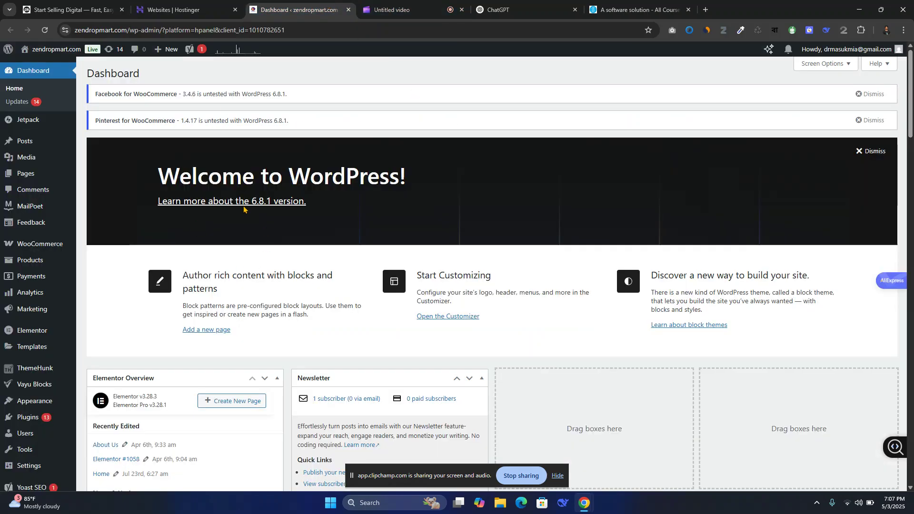
pyautogui.moveTo(44, 418)
pyautogui.click(106, 419)
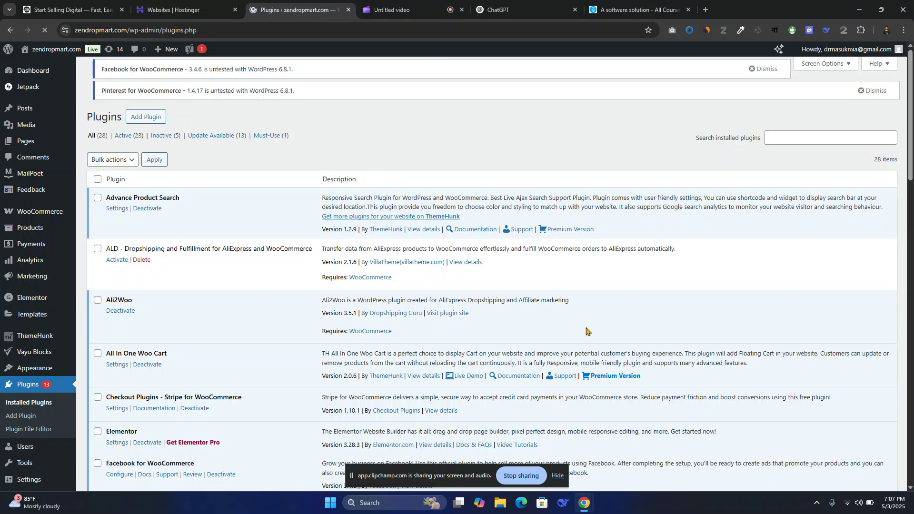
# - Find WooCommerce Currency Switcher Pro among the installed plugins and highlight its name and the word "currency" in its description
pyautogui.scroll(-20, 585, 331)
pyautogui.scroll(-5, 578, 323)
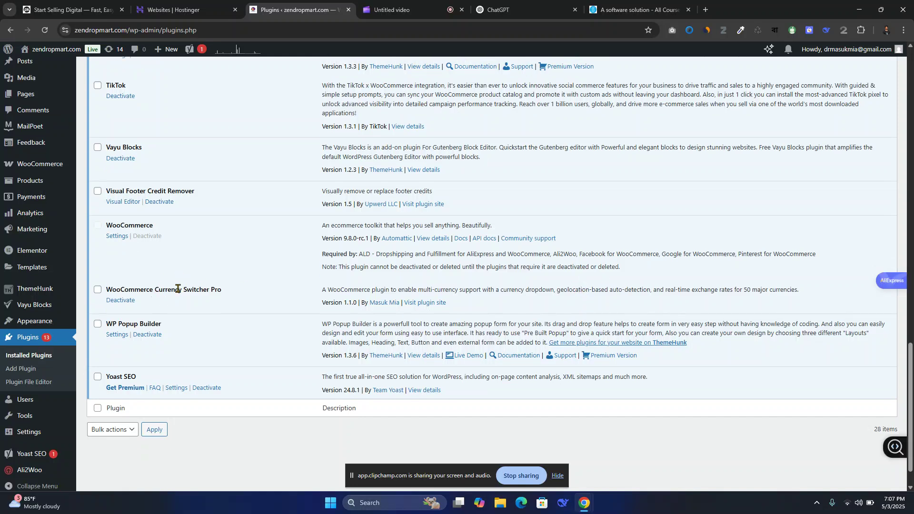
pyautogui.moveTo(224, 292); pyautogui.dragTo(116, 290)
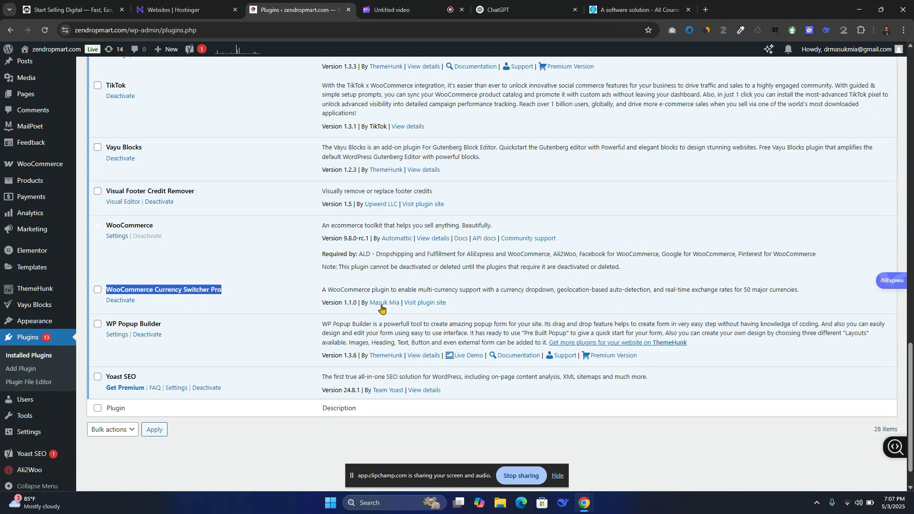
pyautogui.doubleClick(510, 290)
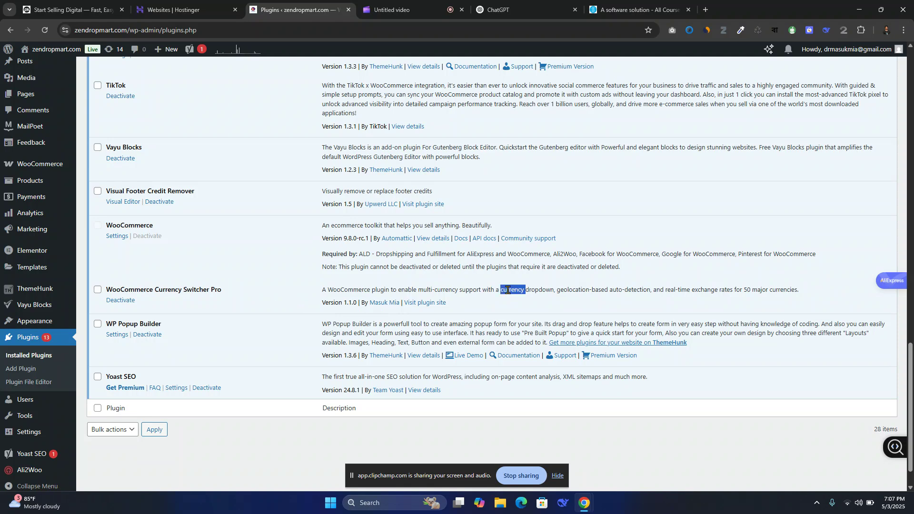
# - Highlight "50 major currencies" in the WooCommerce Currency Switcher Pro description
pyautogui.click(551, 290)
pyautogui.moveTo(744, 290); pyautogui.dragTo(803, 294)
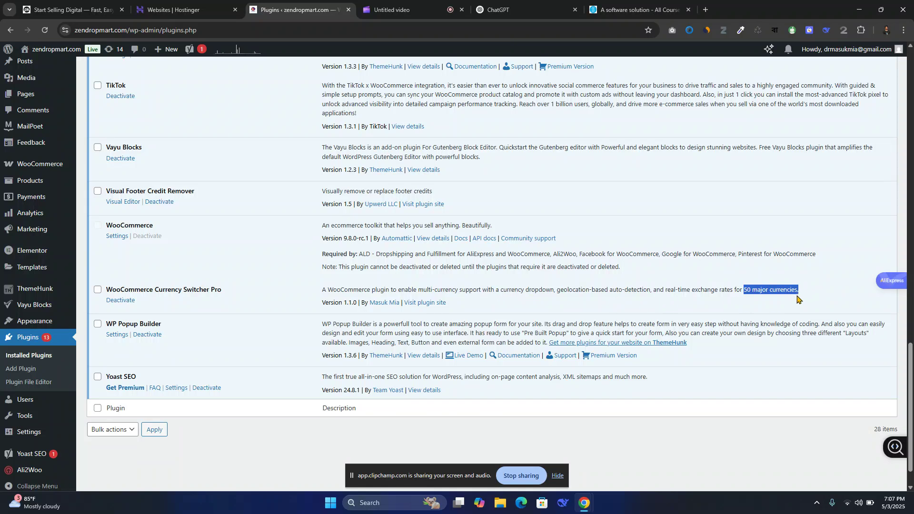
pyautogui.click(784, 288)
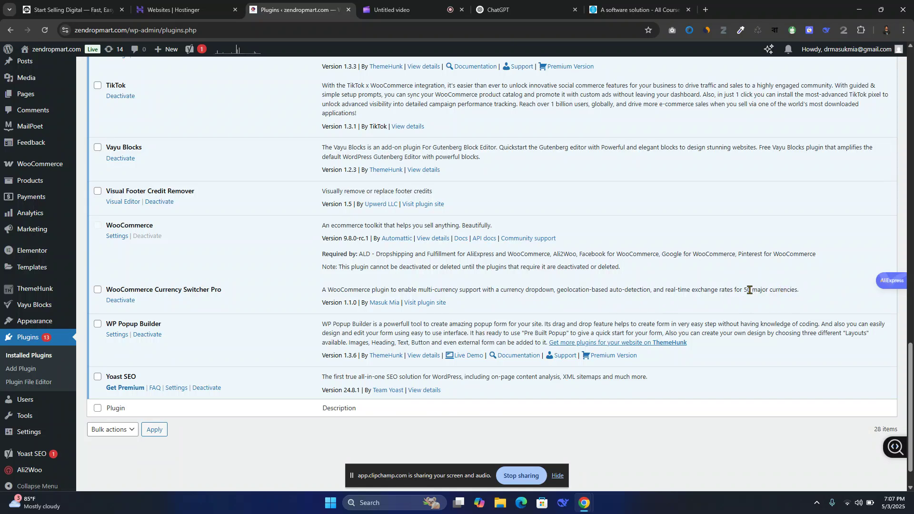
pyautogui.moveTo(746, 290); pyautogui.dragTo(794, 289)
pyautogui.click(808, 297)
# - Open the zendropmart.com storefront in a separate tab and go to its Currency Converter page
pyautogui.scroll(15, 547, 310)
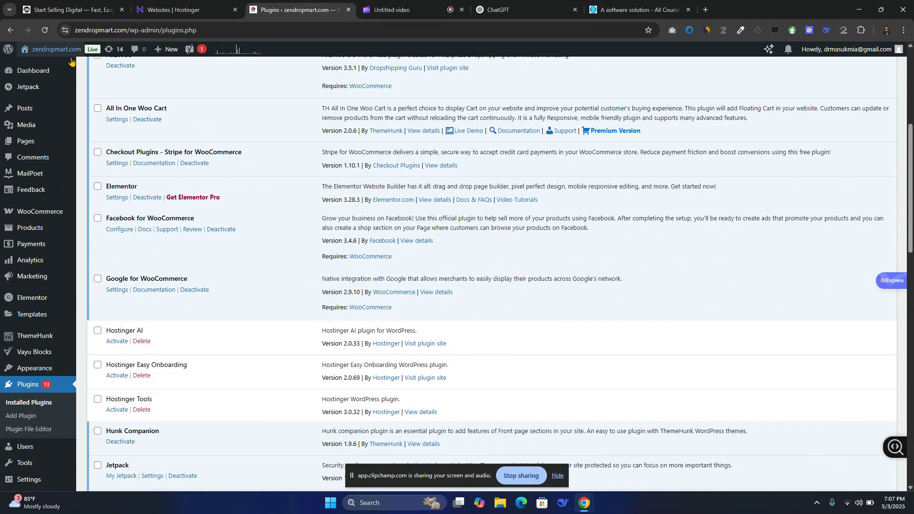
pyautogui.moveTo(53, 49)
pyautogui.rightClick(42, 66)
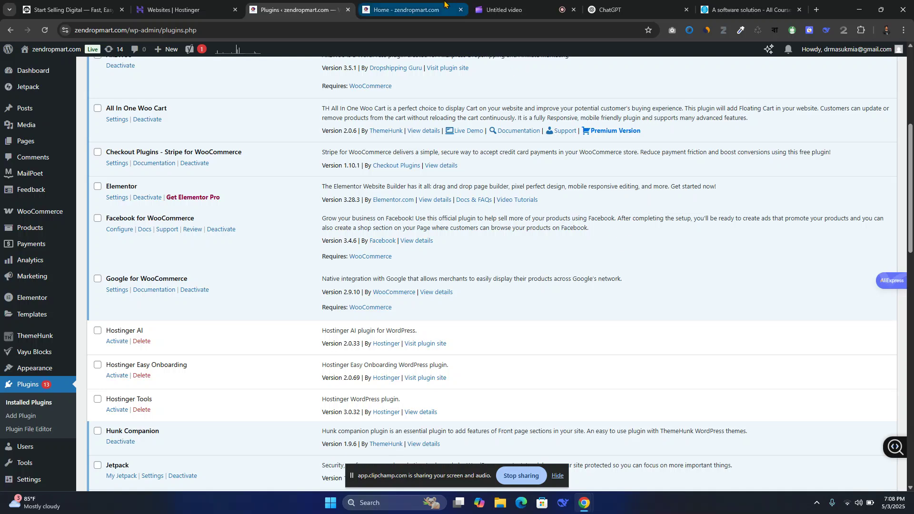
pyautogui.click(410, 10)
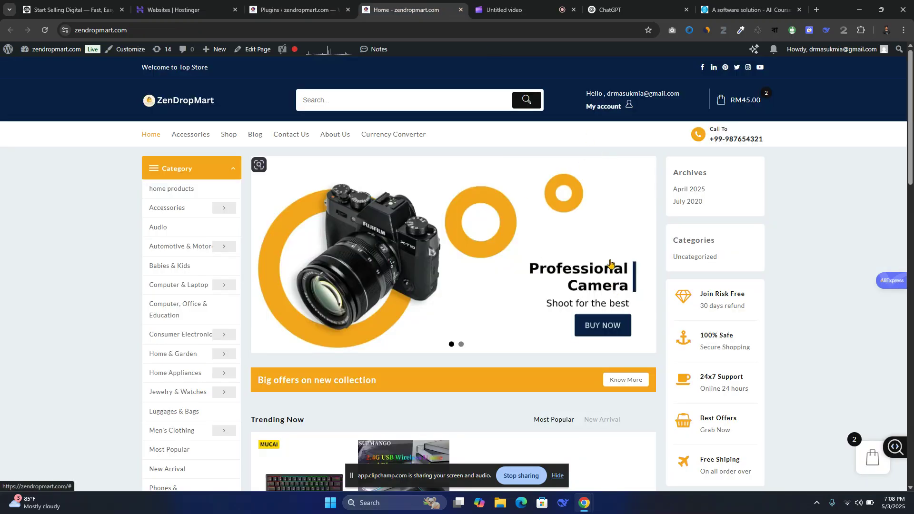
pyautogui.click(392, 136)
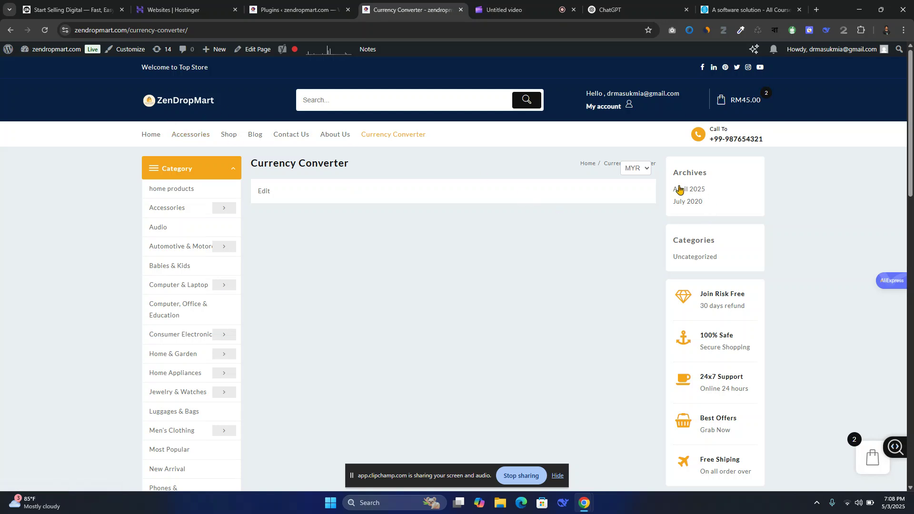
# - Set the currency selector on the Currency Converter page to USD
pyautogui.scroll(-9, 512, 267)
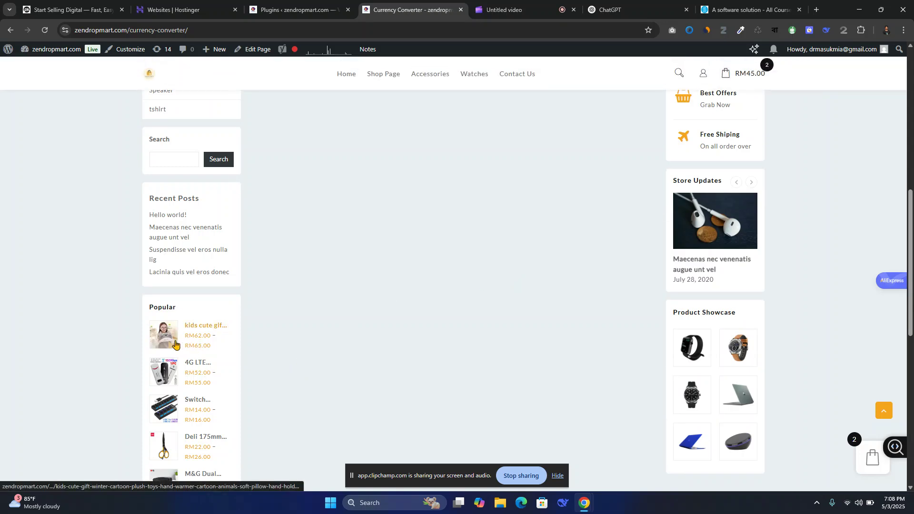
pyautogui.scroll(-5, 375, 347)
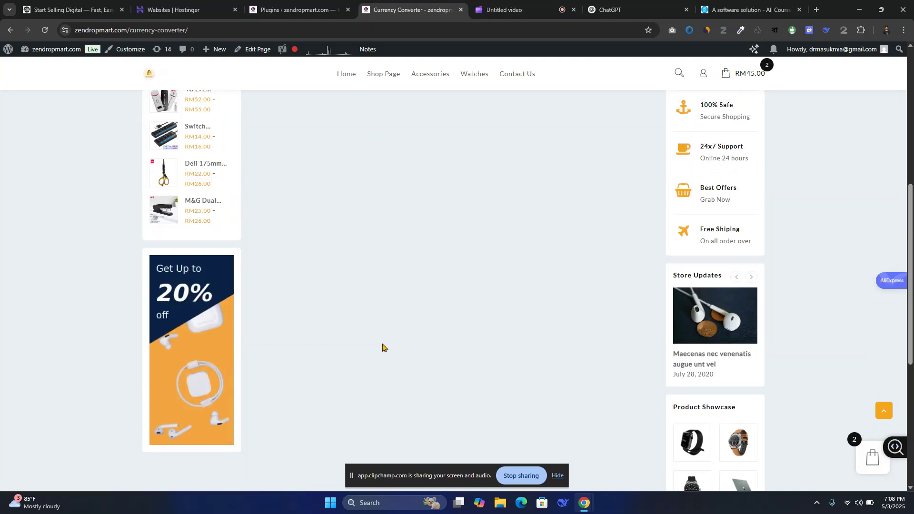
pyautogui.scroll(10, 421, 356)
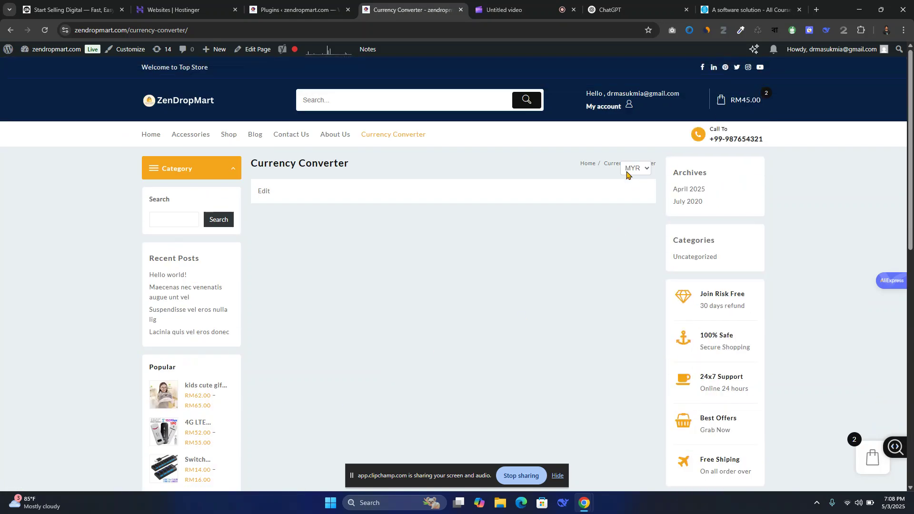
pyautogui.click(635, 168)
pyautogui.scroll(2, 633, 205)
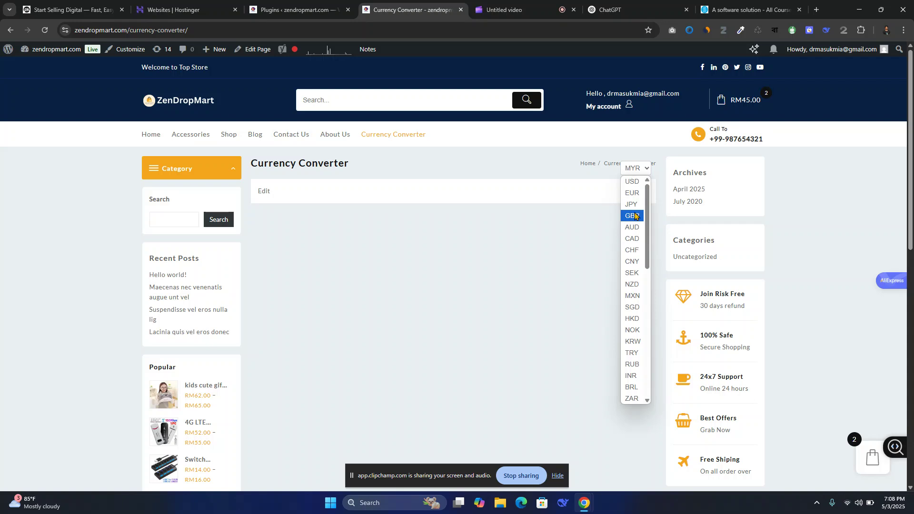
pyautogui.click(632, 181)
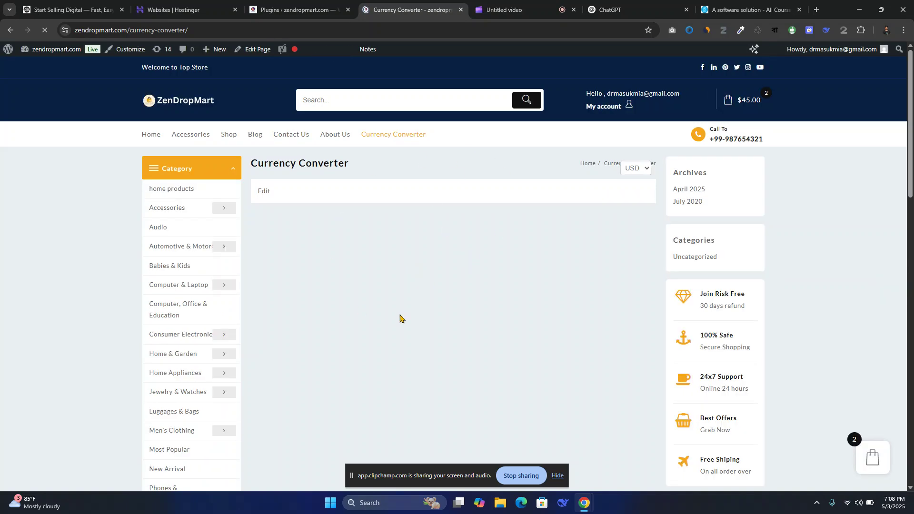
# - Check the currency symbol and prices of the products in the Popular list
pyautogui.scroll(-5, 509, 327)
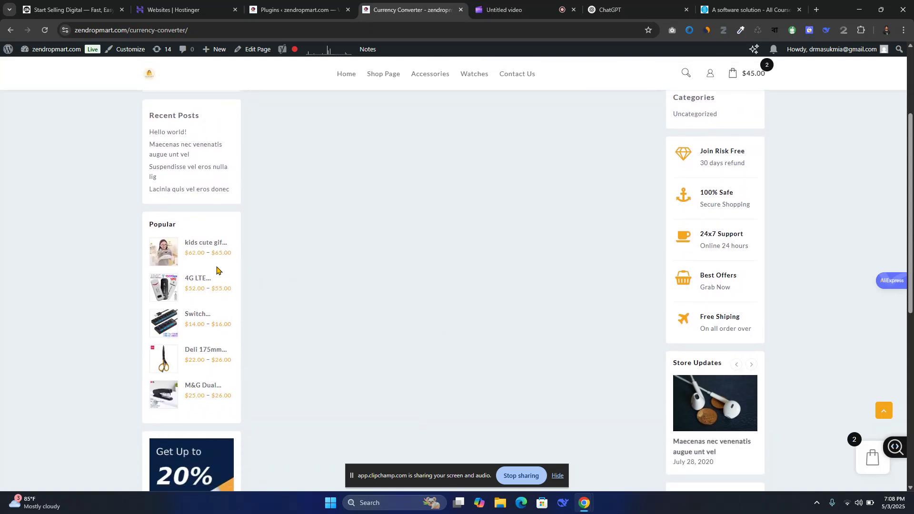
pyautogui.doubleClick(188, 254)
pyautogui.scroll(1, 510, 313)
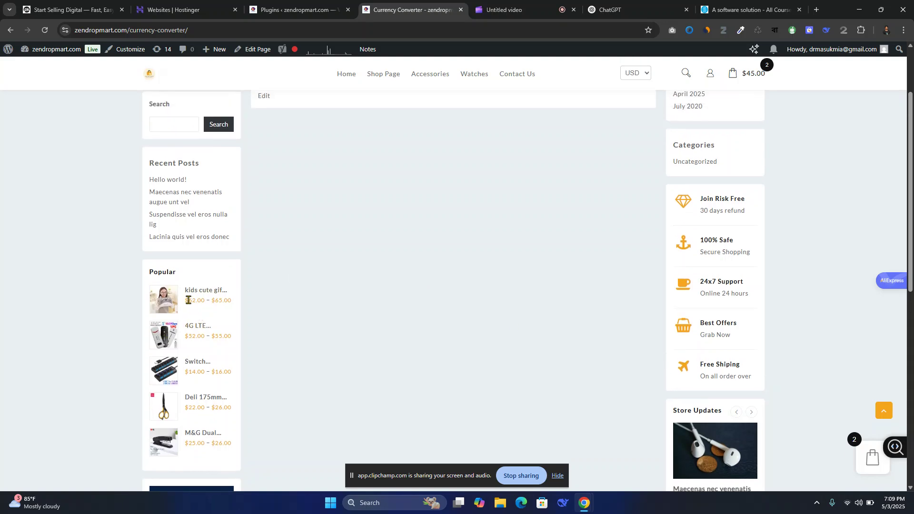
pyautogui.moveTo(189, 301); pyautogui.dragTo(182, 304)
pyautogui.scroll(2, 507, 266)
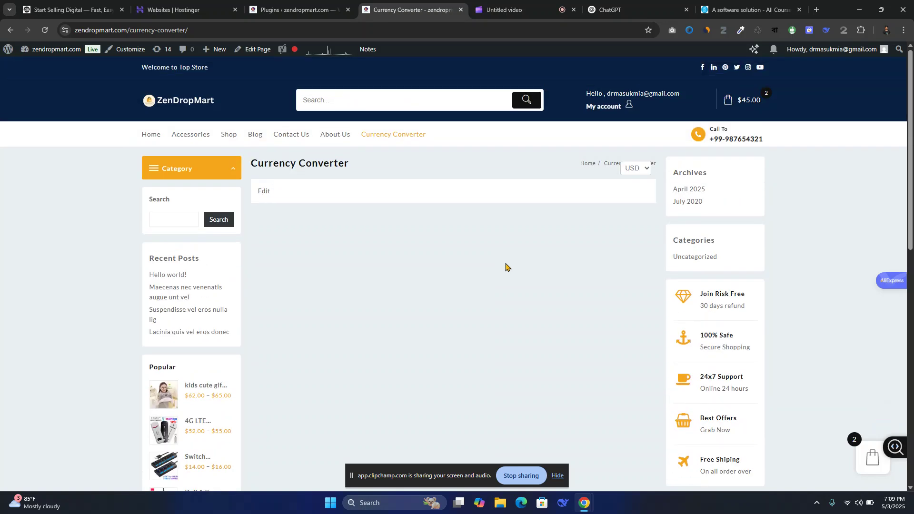
# - View the list of currencies offered by the switcher on the Currency Converter page
pyautogui.click(632, 169)
pyautogui.click(522, 238)
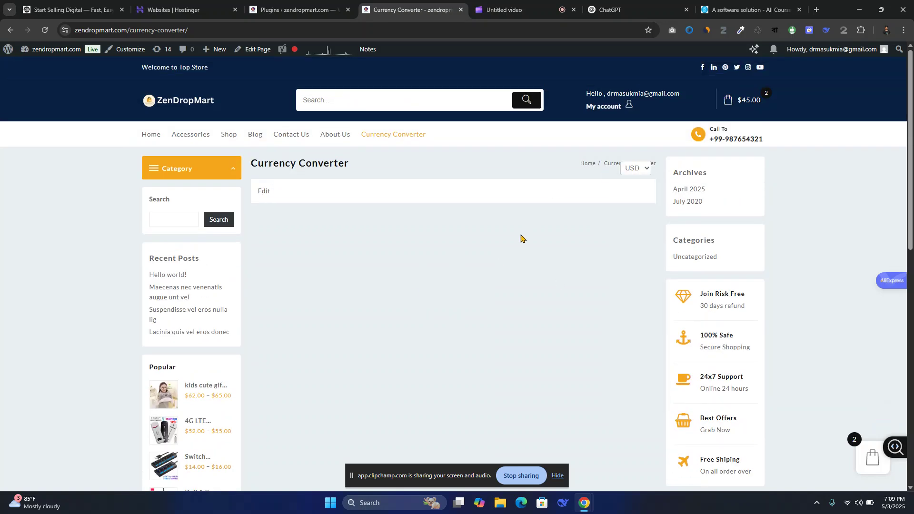
pyautogui.click(637, 169)
pyautogui.click(486, 328)
# - Return to the WordPress dashboard and open WooCommerce's Currency Switcher Pro settings
pyautogui.click(296, 9)
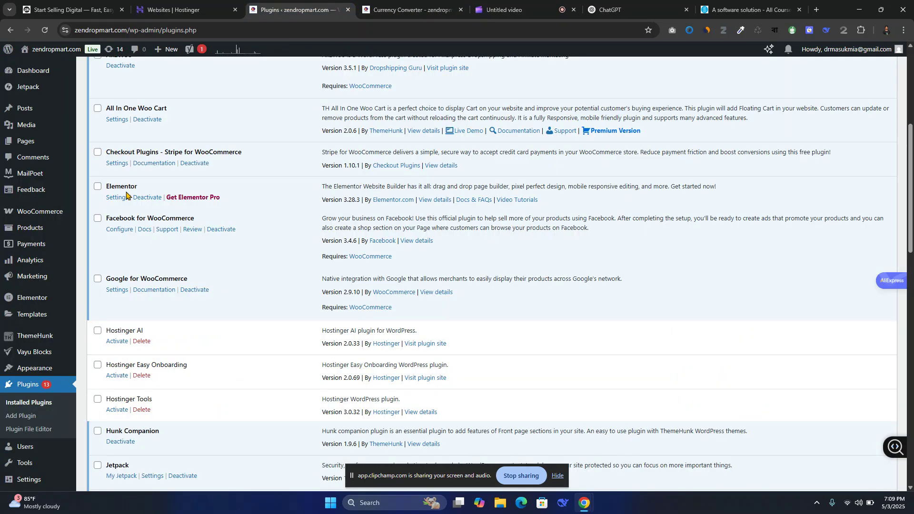
pyautogui.moveTo(56, 214)
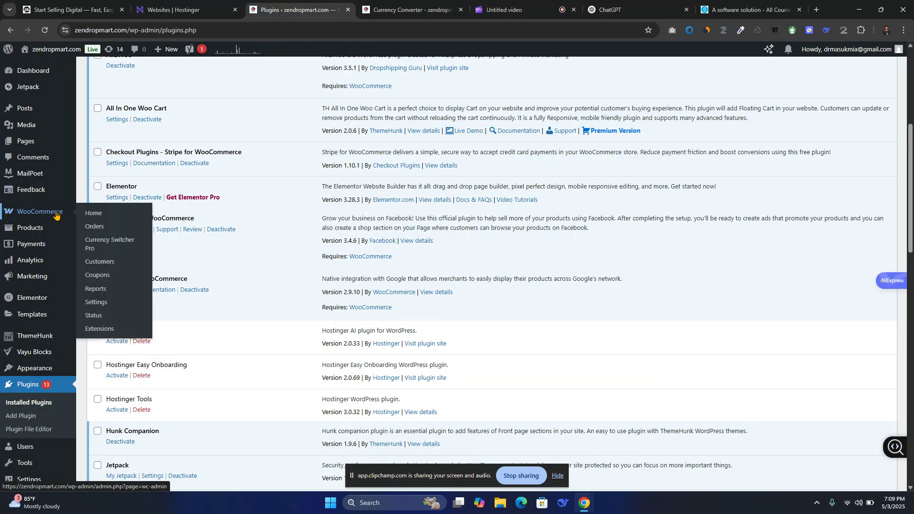
pyautogui.click(96, 248)
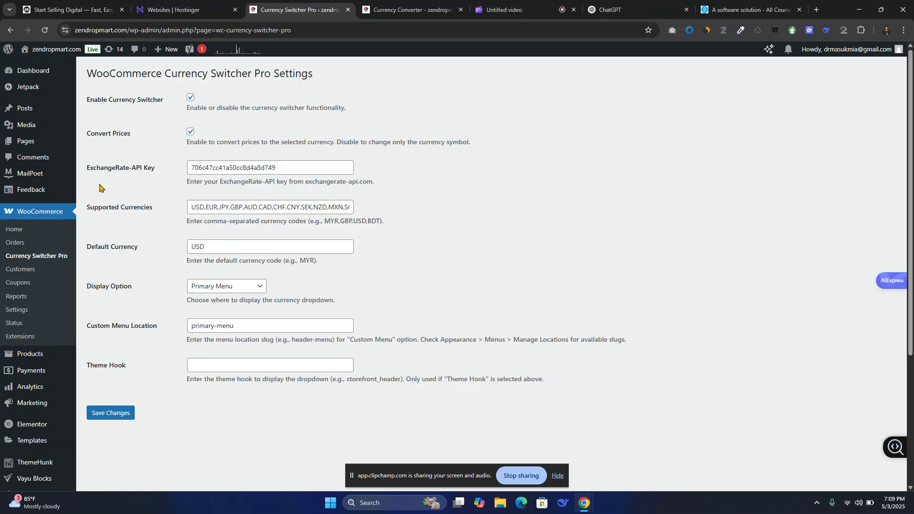
# - Disable the Enable Currency Switcher and Convert Prices options and save the settings
pyautogui.moveTo(136, 135); pyautogui.dragTo(114, 116)
pyautogui.click(150, 137)
pyautogui.click(190, 98)
pyautogui.click(190, 132)
pyautogui.click(116, 418)
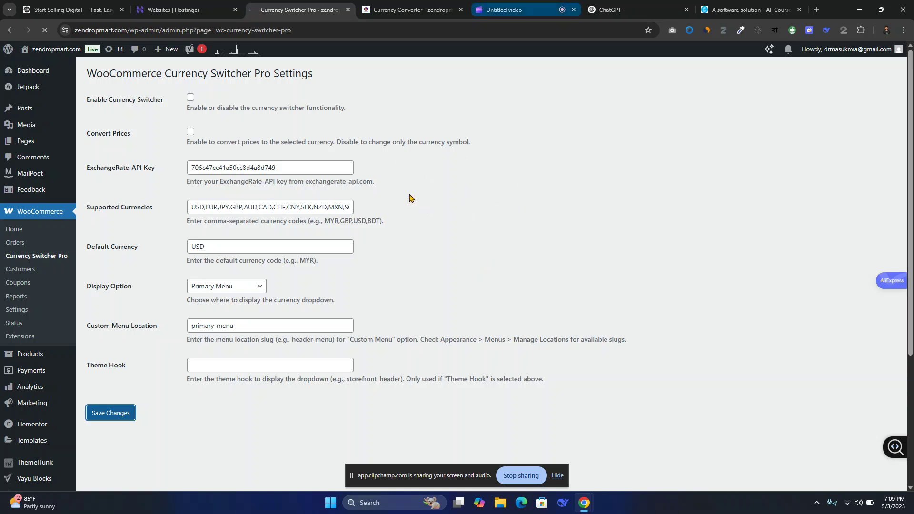
# - Reload the storefront's Currency Converter page and inspect the area where the currency switcher is placed
pyautogui.hotkey('ctrl', 'Tab')
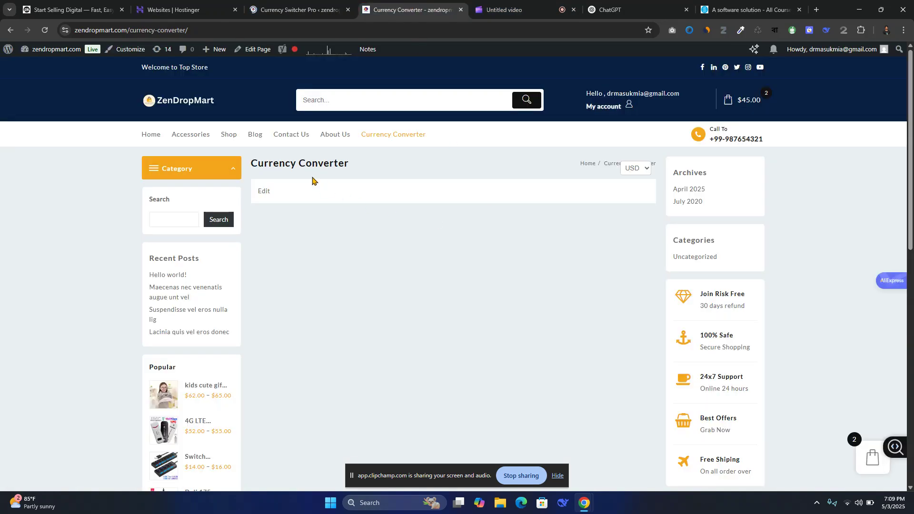
pyautogui.click(48, 32)
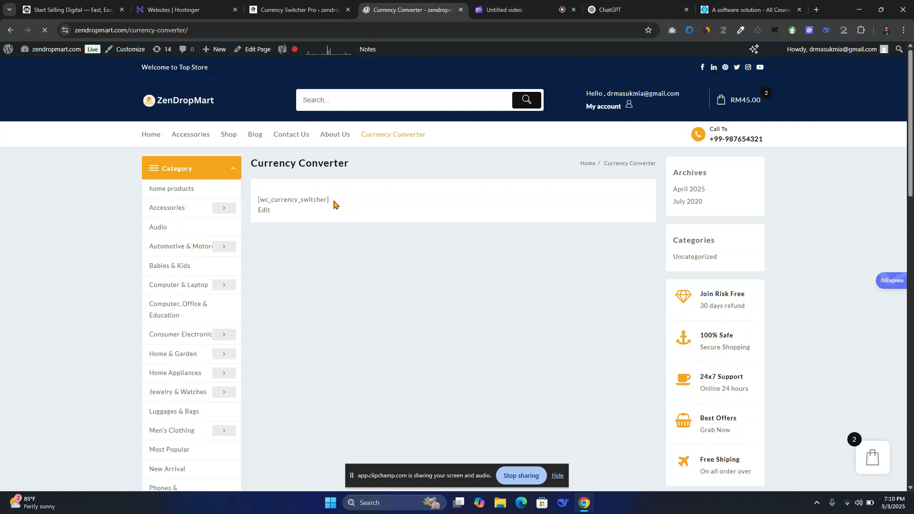
pyautogui.tripleClick(259, 201)
pyautogui.click(389, 220)
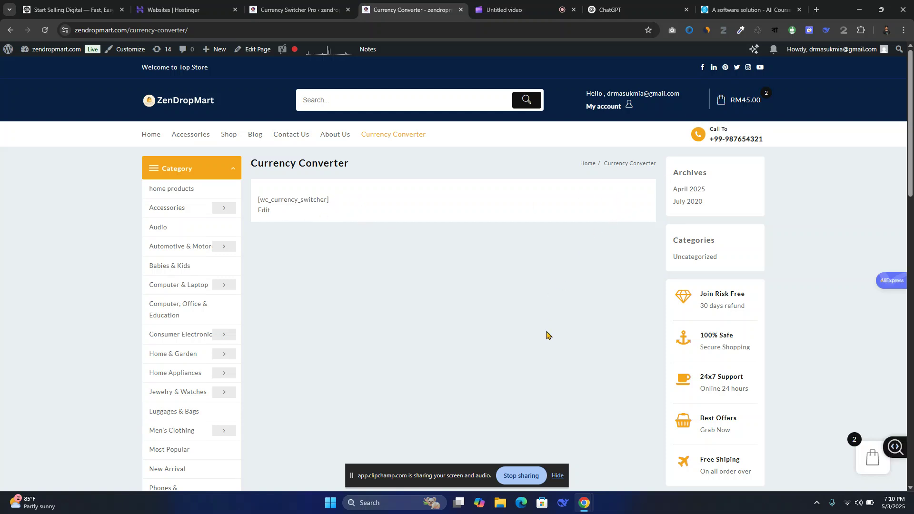
# - Re-enable the currency switcher in the plugin settings, save them, and reload the Currency Converter page
pyautogui.click(278, 8)
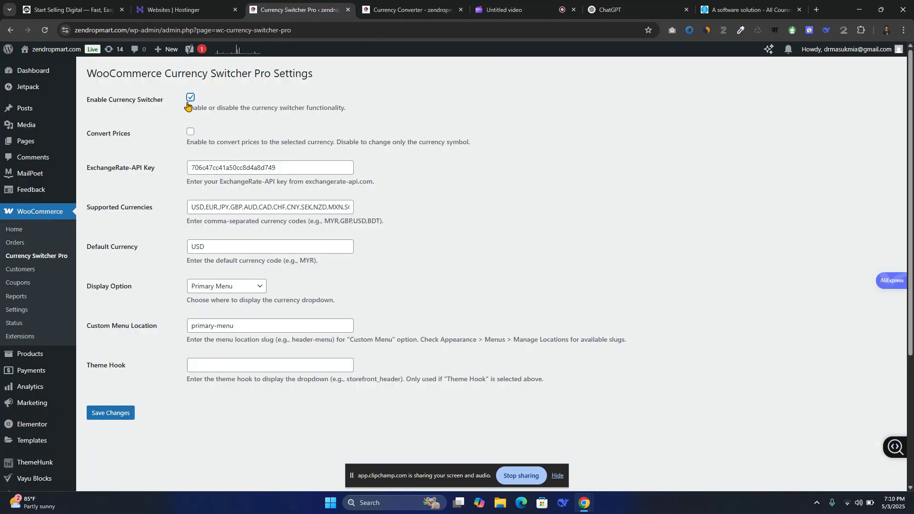
pyautogui.click(119, 415)
pyautogui.click(431, 4)
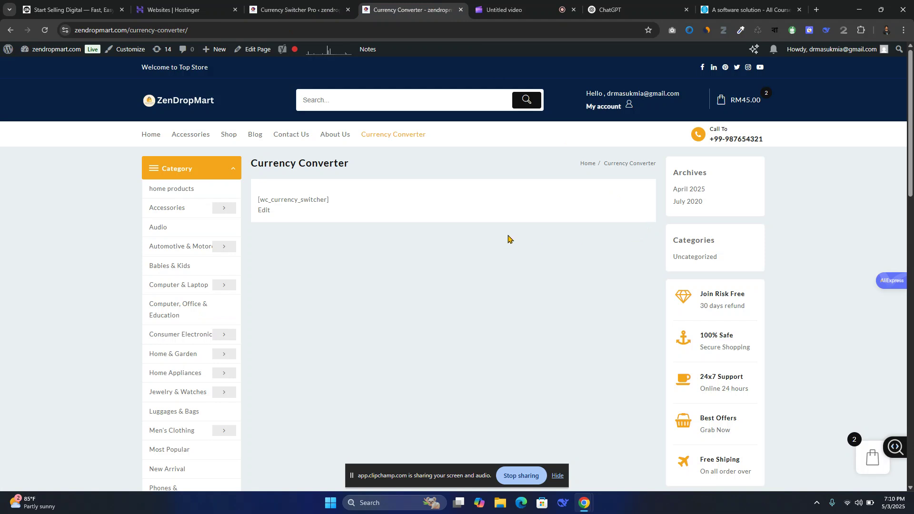
pyautogui.click(44, 30)
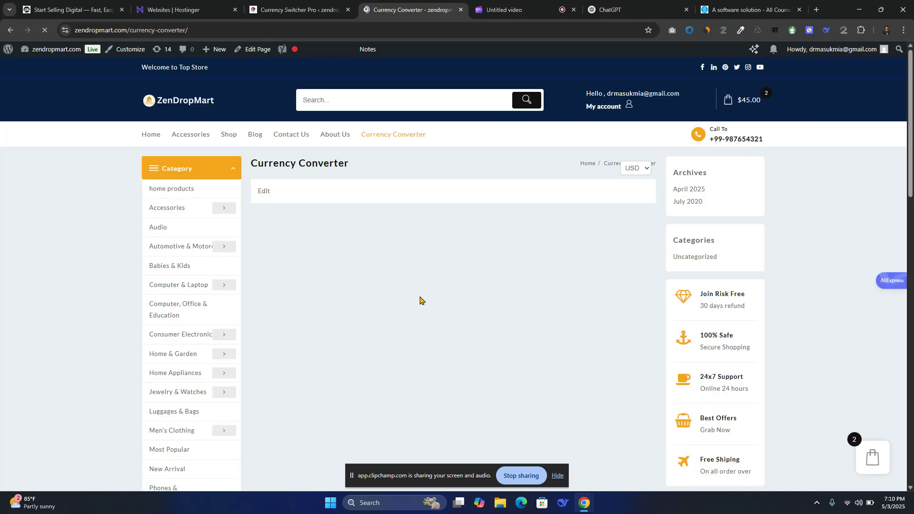
# - Set the currency selector on the Currency Converter page to EUR
pyautogui.scroll(-1, 420, 300)
pyautogui.click(642, 121)
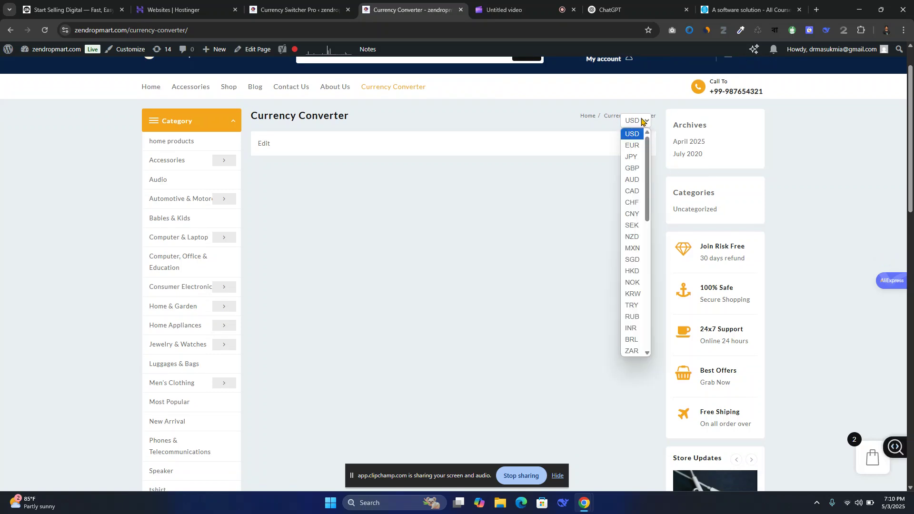
pyautogui.click(633, 145)
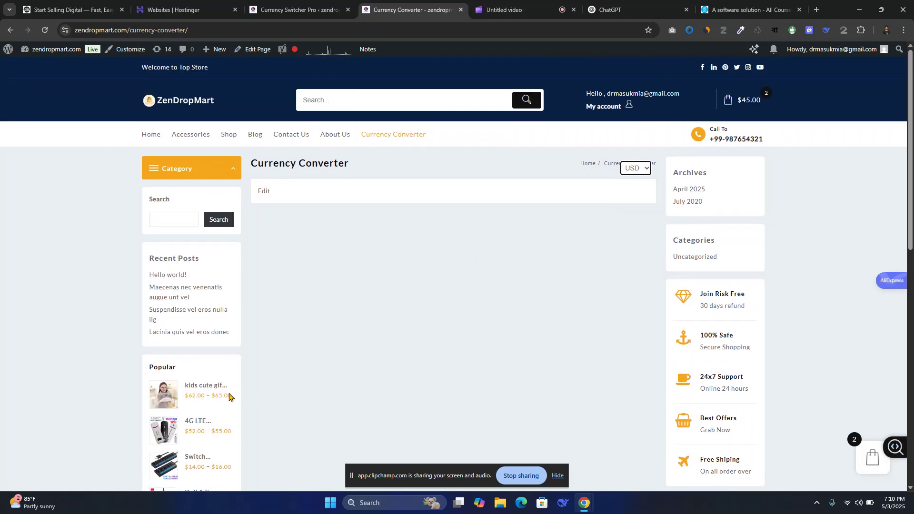
pyautogui.click(636, 170)
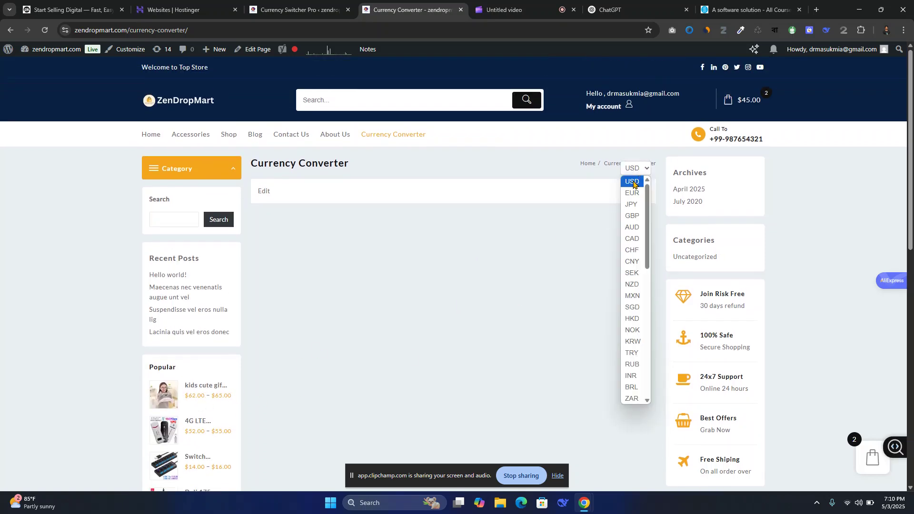
pyautogui.click(633, 193)
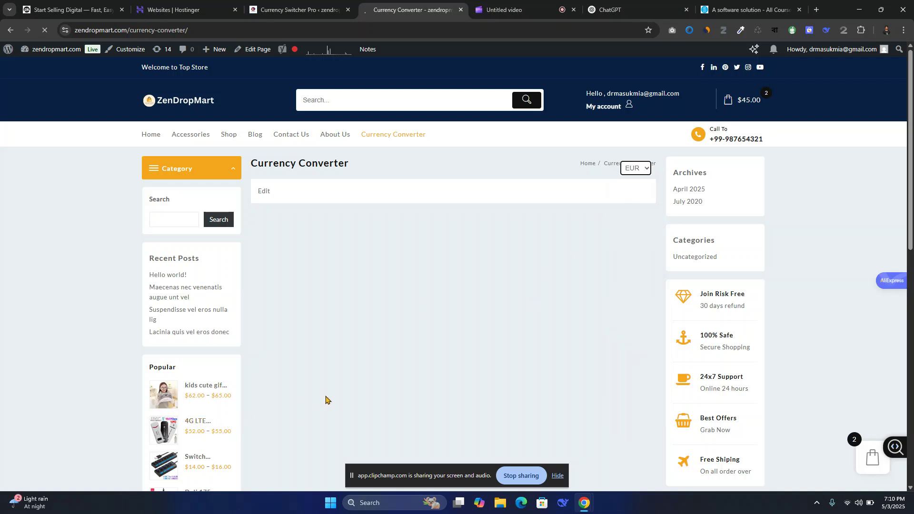
# - Check how the Popular product prices are shown on the page in euros
pyautogui.scroll(-2, 372, 341)
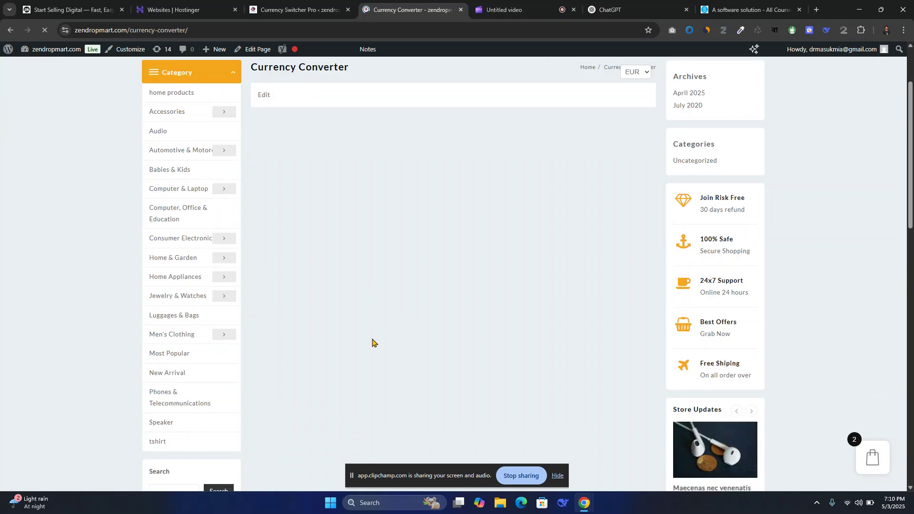
pyautogui.scroll(-4, 469, 259)
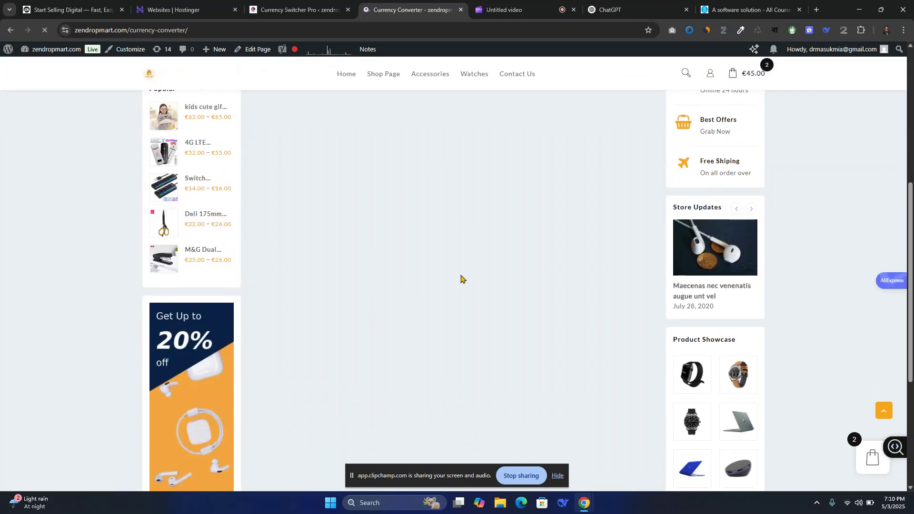
pyautogui.scroll(3, 461, 279)
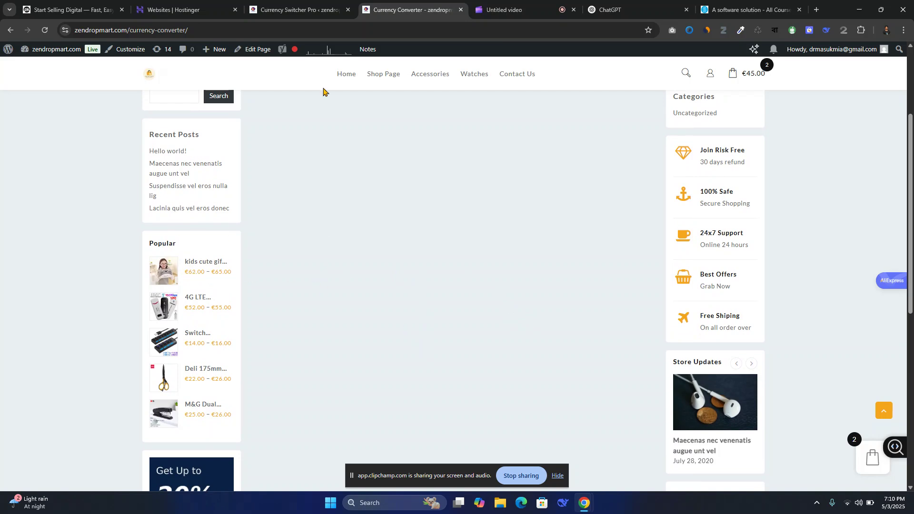
# - Enable Convert Prices in the Currency Switcher Pro settings and save, and set the Display Option to Custom Menu
pyautogui.click(295, 9)
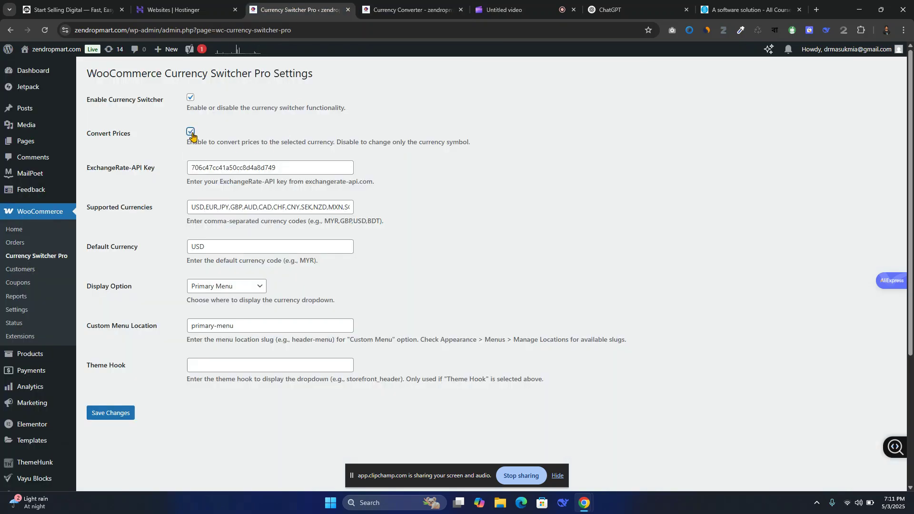
pyautogui.click(106, 412)
pyautogui.click(252, 287)
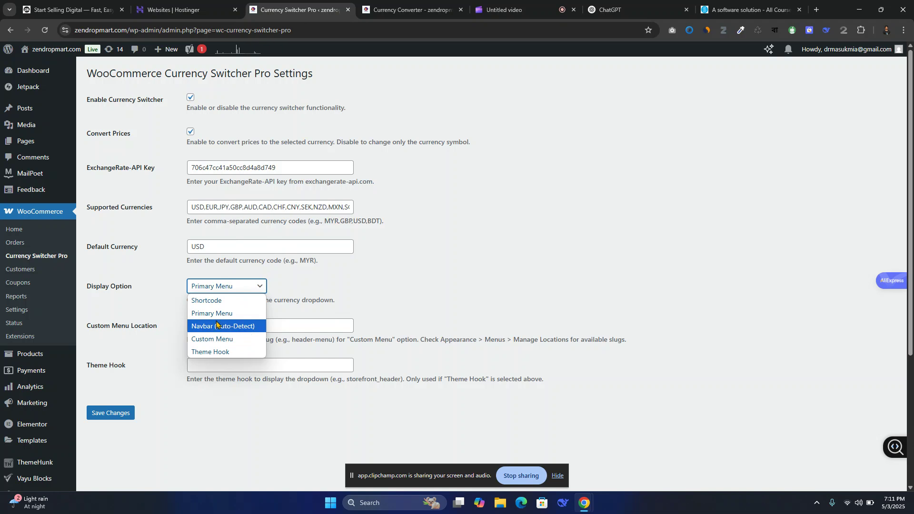
pyautogui.click(236, 339)
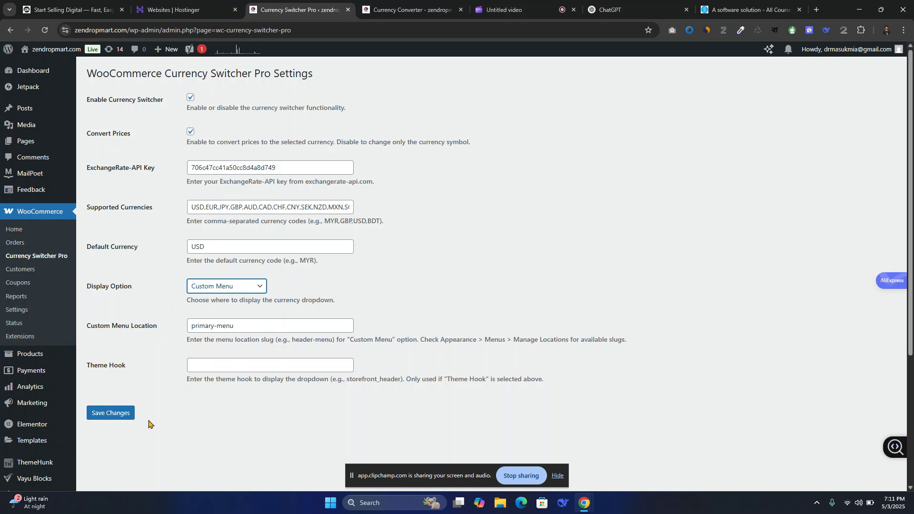
# - Save the Currency Switcher Pro settings with the Custom Menu display option and reload the Currency Converter page to check it
pyautogui.click(120, 413)
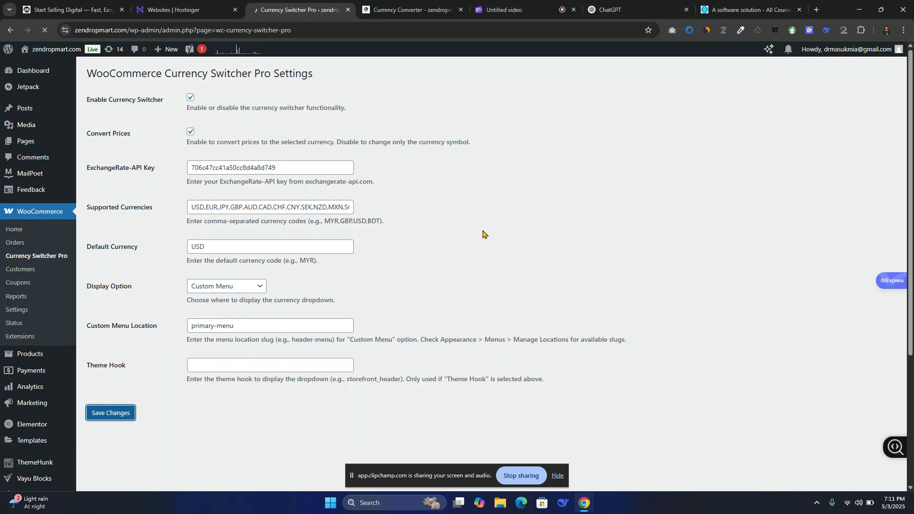
pyautogui.hotkey('ctrl', 'Tab')
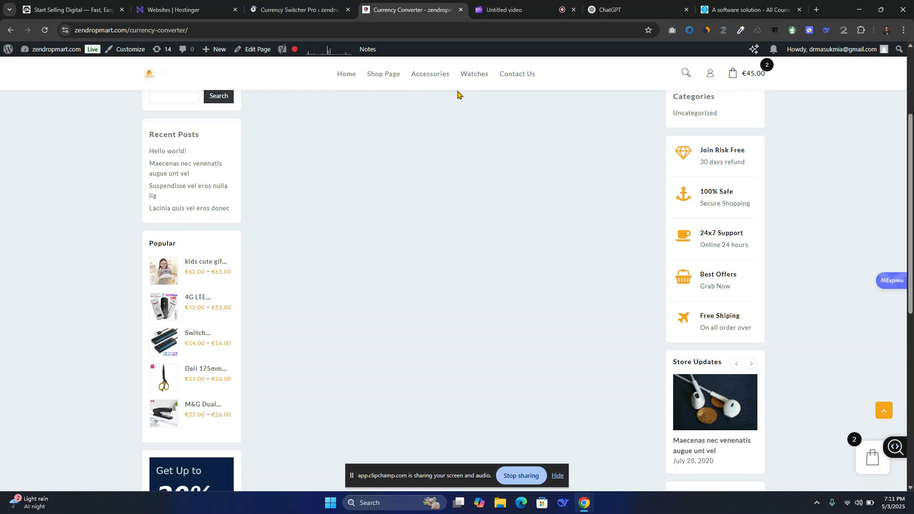
pyautogui.scroll(3, 498, 206)
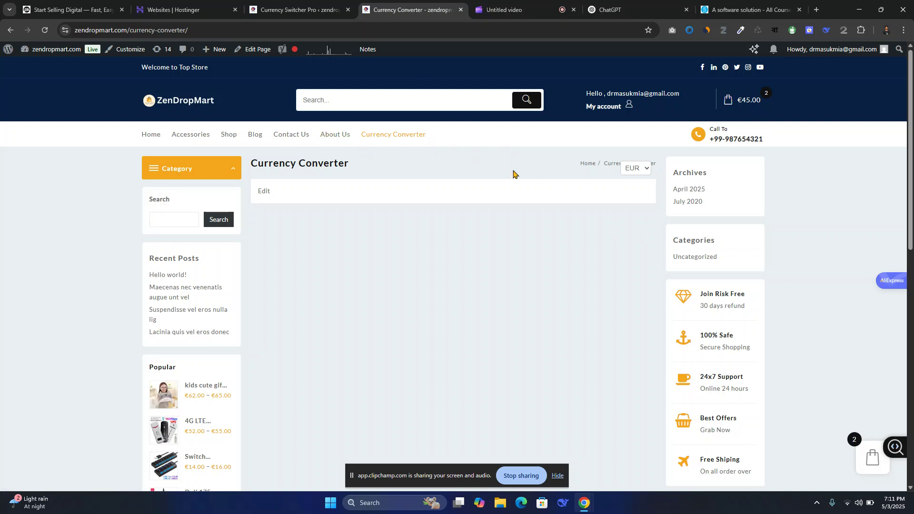
pyautogui.hotkey('ctrl', 'shift', 'Tab')
pyautogui.hotkey('ctrl', 'Tab')
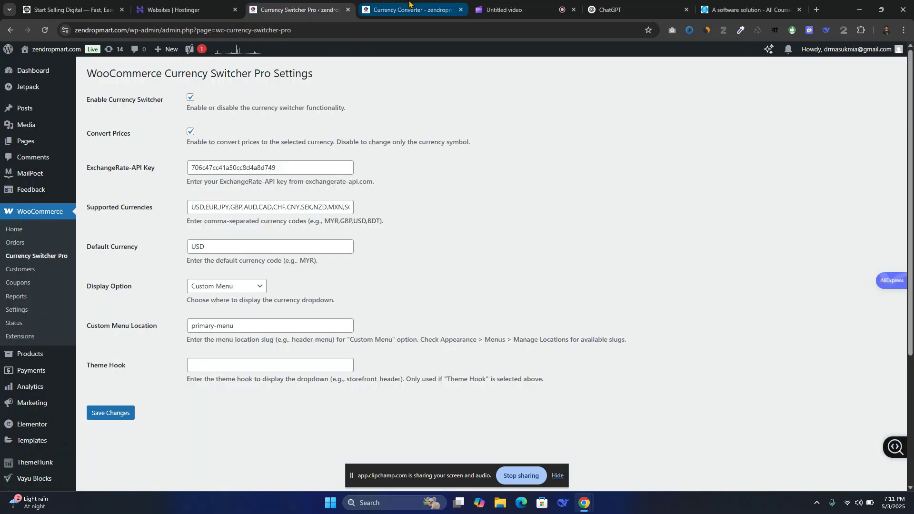
pyautogui.press('F5')
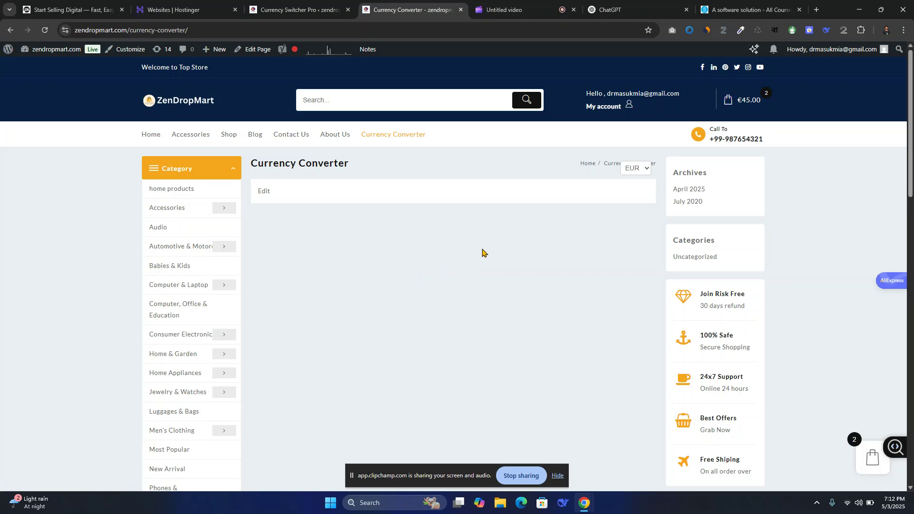
pyautogui.scroll(-10, 393, 320)
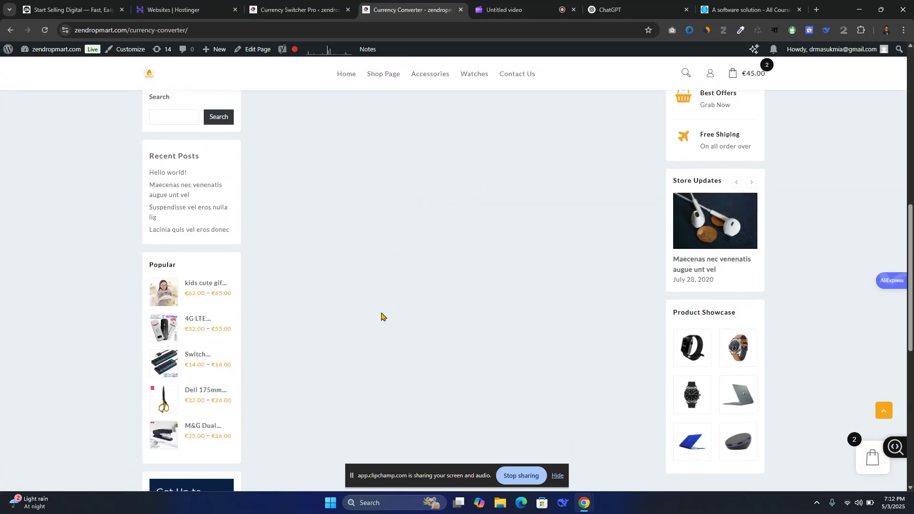
pyautogui.scroll(5, 476, 265)
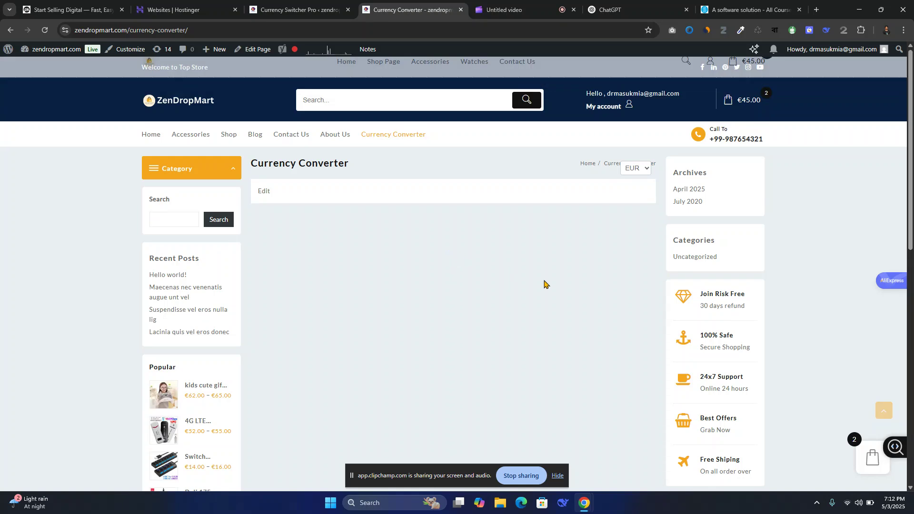
# - Set the currency selector on the Currency Converter page to MYR and check the currency symbol on the Popular product prices
pyautogui.click(640, 168)
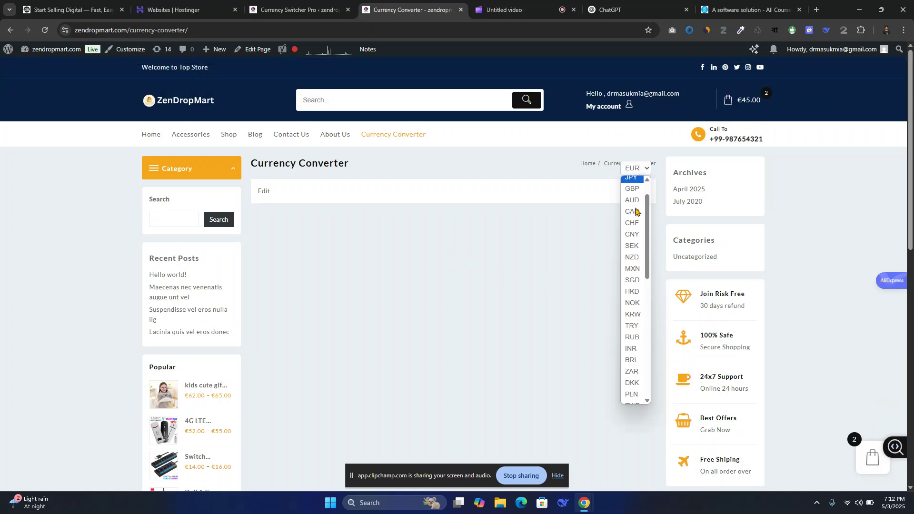
pyautogui.scroll(-2, 637, 371)
pyautogui.scroll(-5, 640, 371)
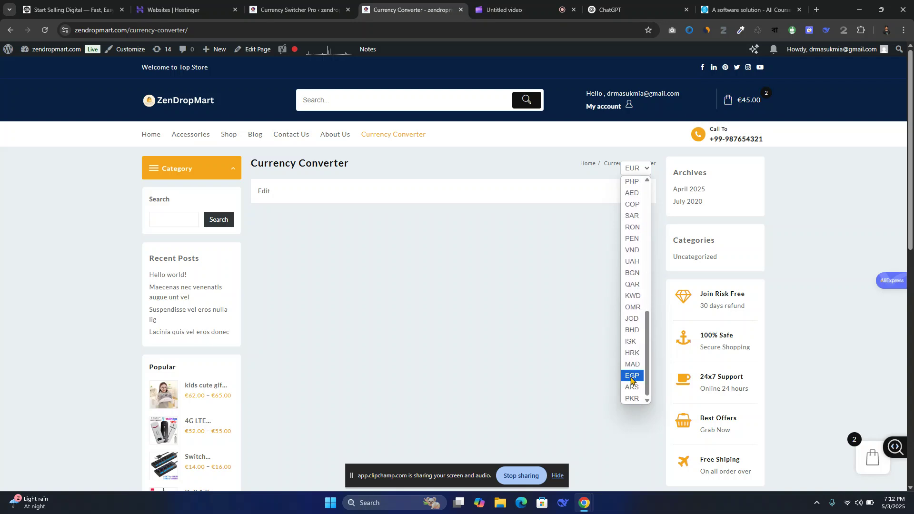
pyautogui.scroll(5, 631, 377)
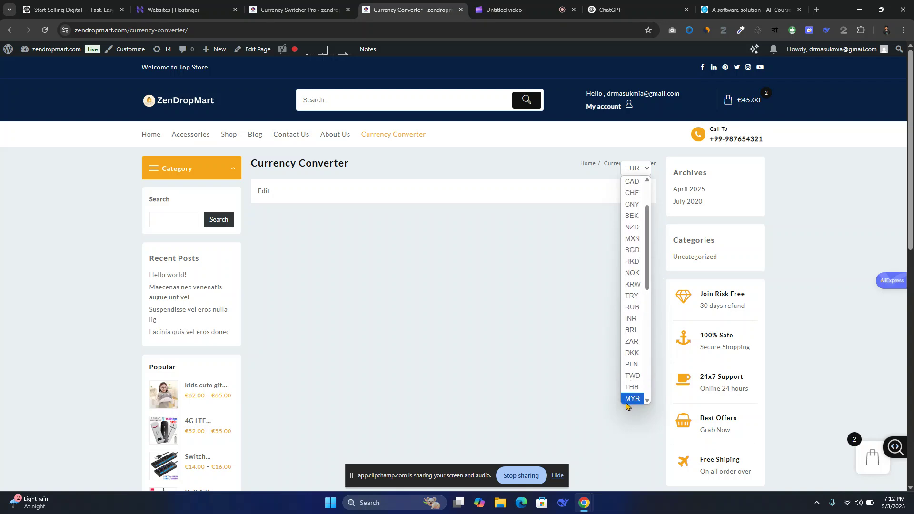
pyautogui.click(633, 399)
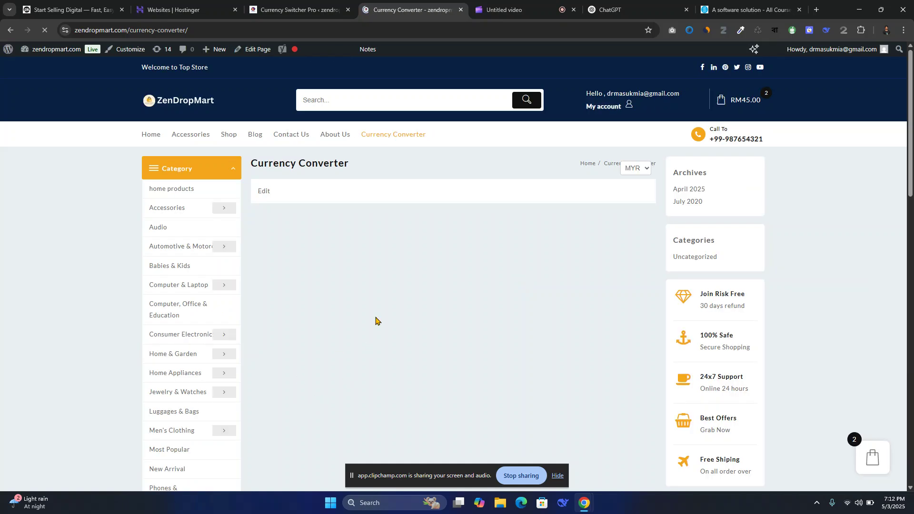
pyautogui.scroll(-10, 377, 341)
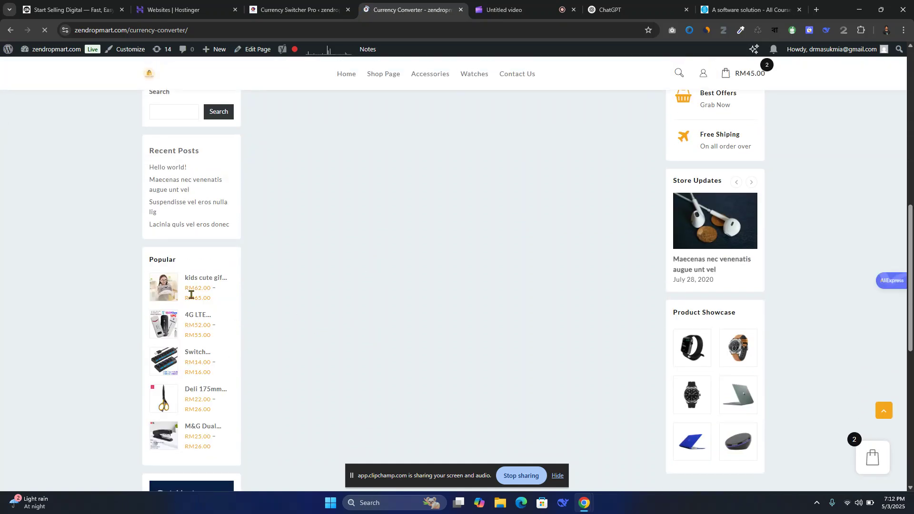
pyautogui.moveTo(184, 288); pyautogui.dragTo(195, 289)
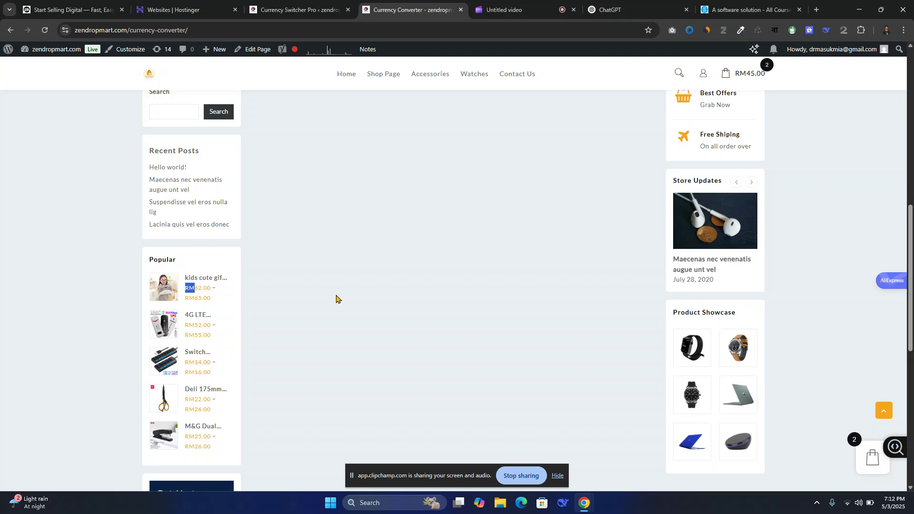
# - Disable Convert Prices in the Currency Switcher Pro settings and save the changes
pyautogui.click(314, 10)
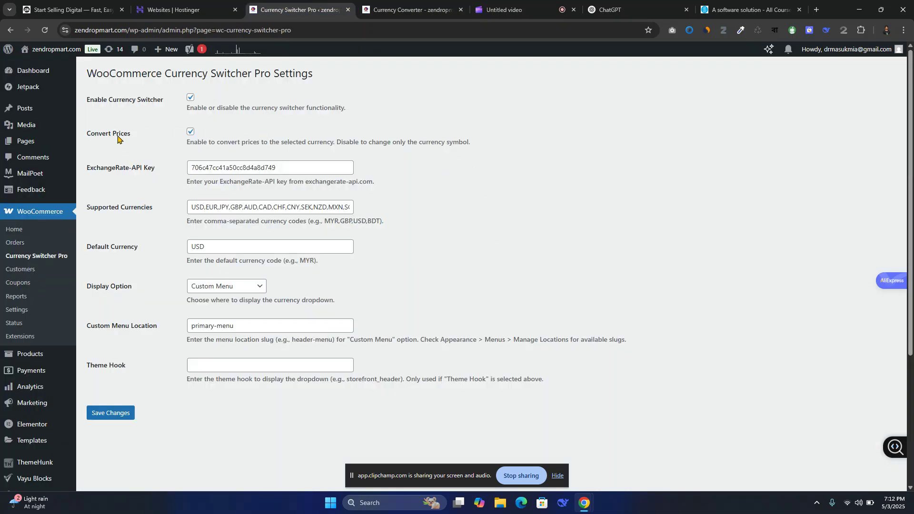
pyautogui.moveTo(145, 138); pyautogui.dragTo(81, 136)
pyautogui.click(146, 145)
pyautogui.click(191, 132)
pyautogui.click(125, 415)
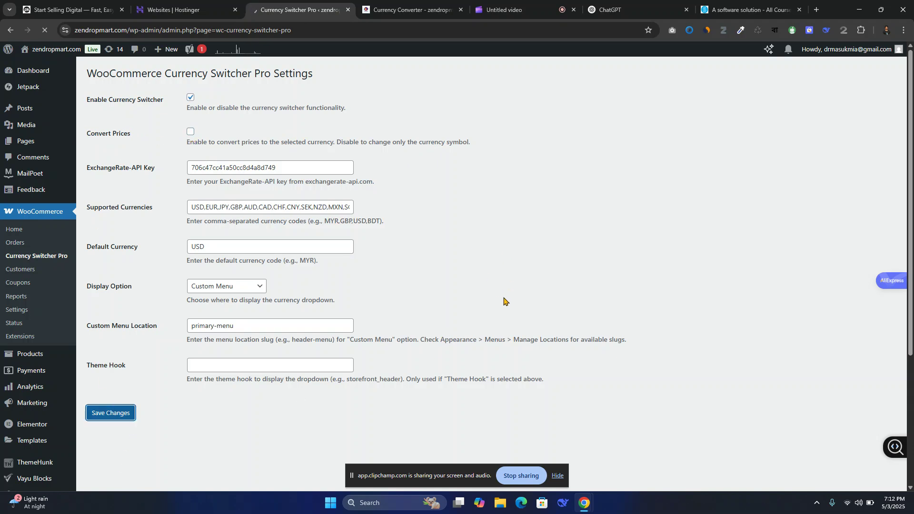
# - Compare the Popular product prices on the Currency Converter page with the Convert Prices option in the plugin settings
pyautogui.click(373, 5)
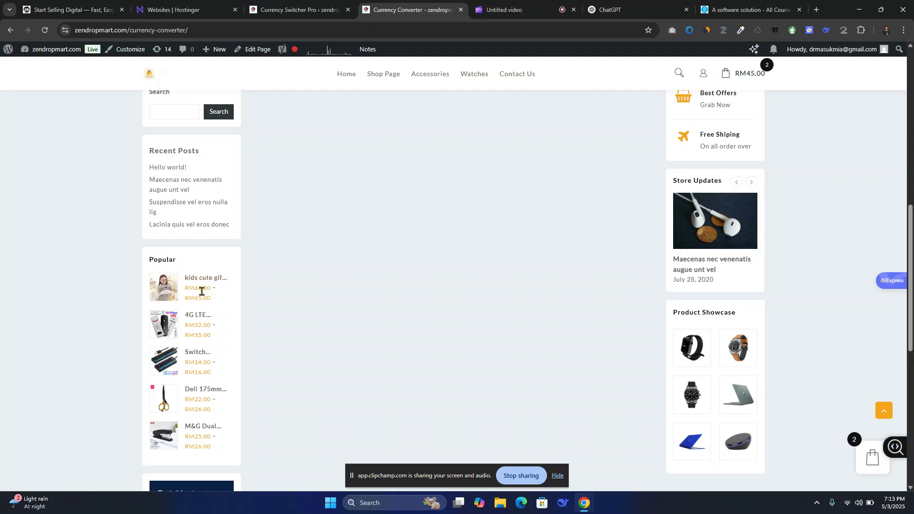
pyautogui.click(304, 6)
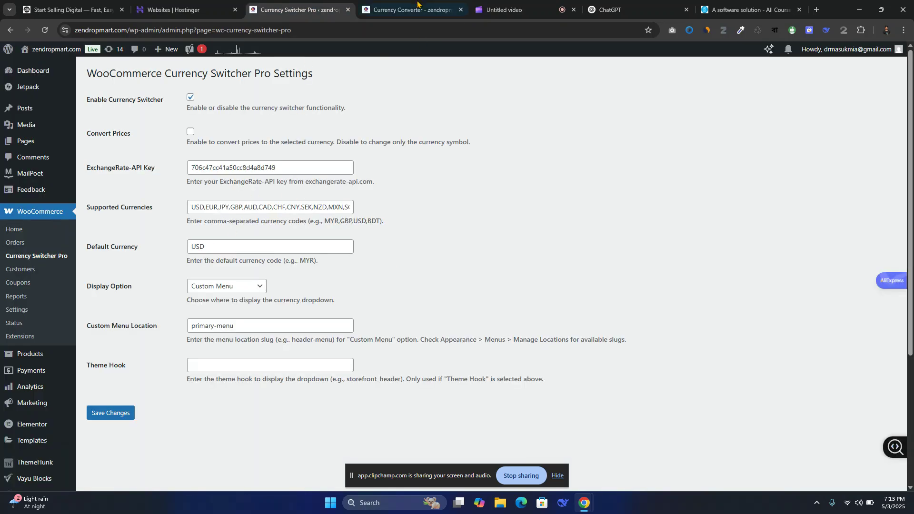
pyautogui.click(417, 6)
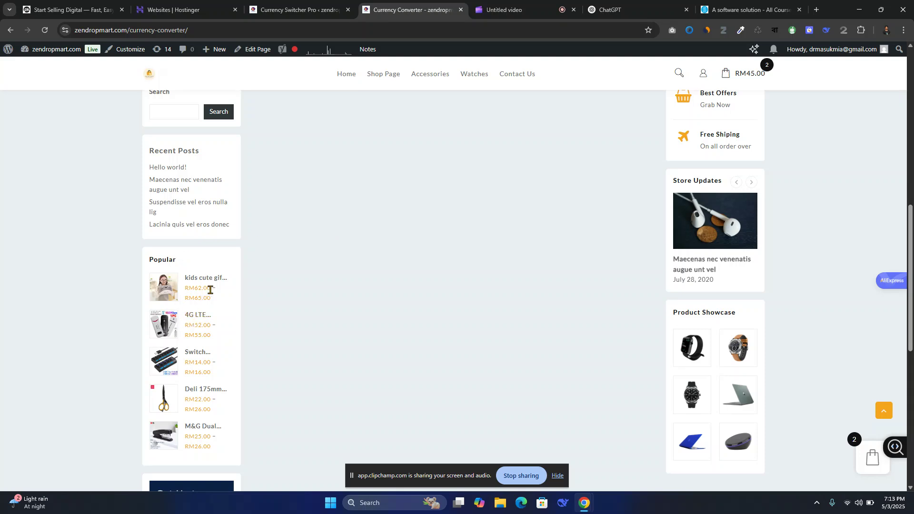
pyautogui.click(293, 7)
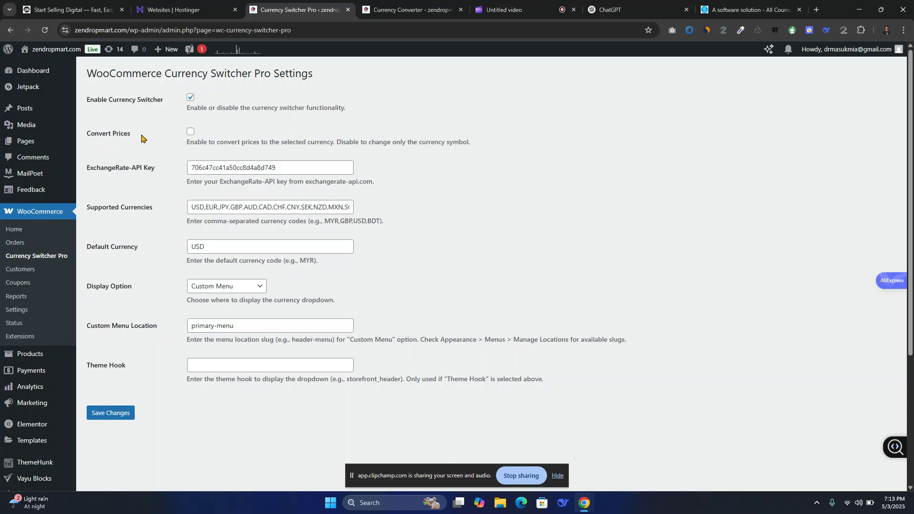
pyautogui.moveTo(137, 136); pyautogui.dragTo(87, 136)
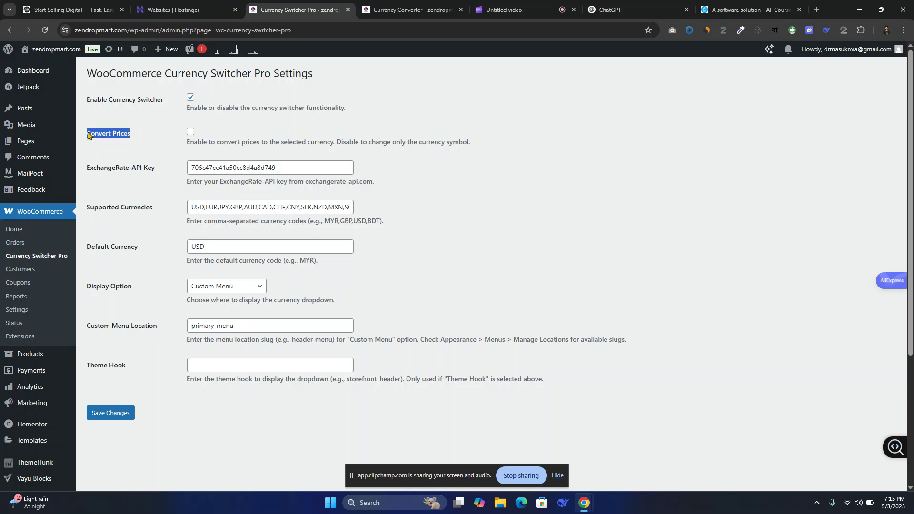
pyautogui.click(137, 141)
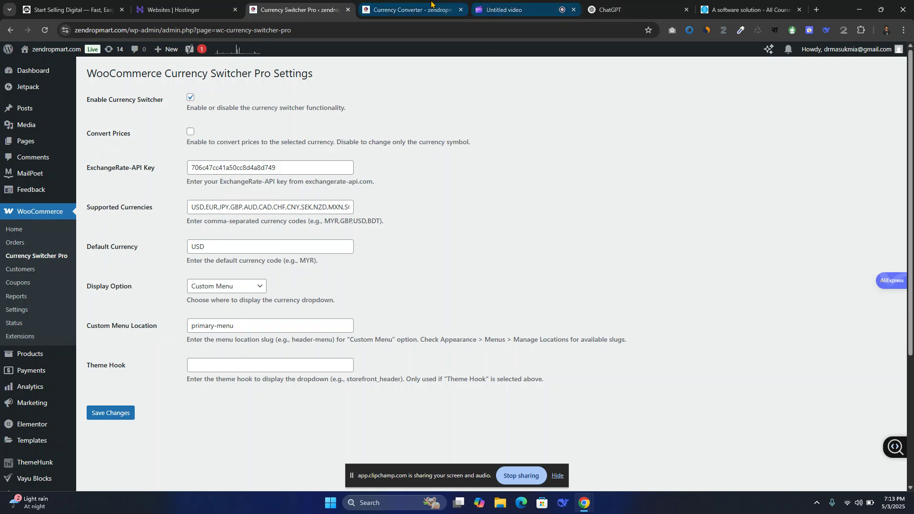
pyautogui.click(409, 10)
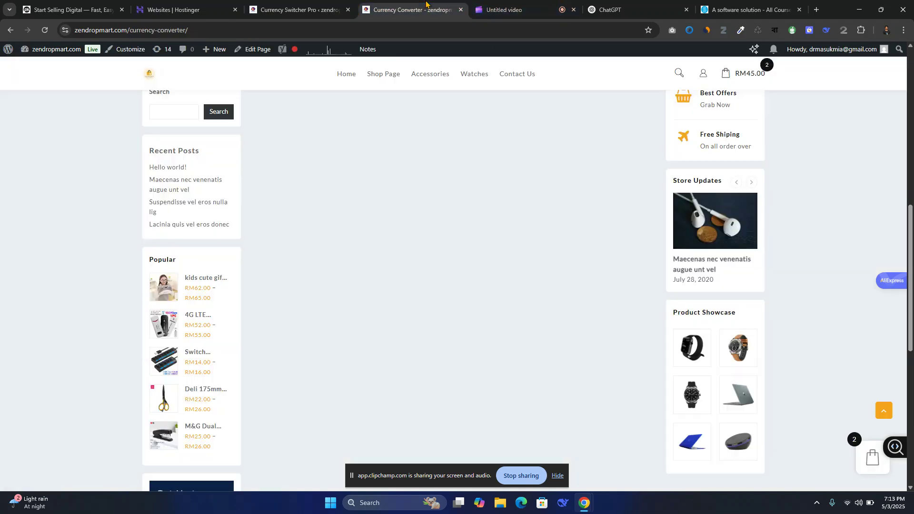
pyautogui.tripleClick(193, 299)
pyautogui.click(320, 302)
# - Return to the Currency Switcher Pro settings and enable Convert Prices
pyautogui.click(307, 4)
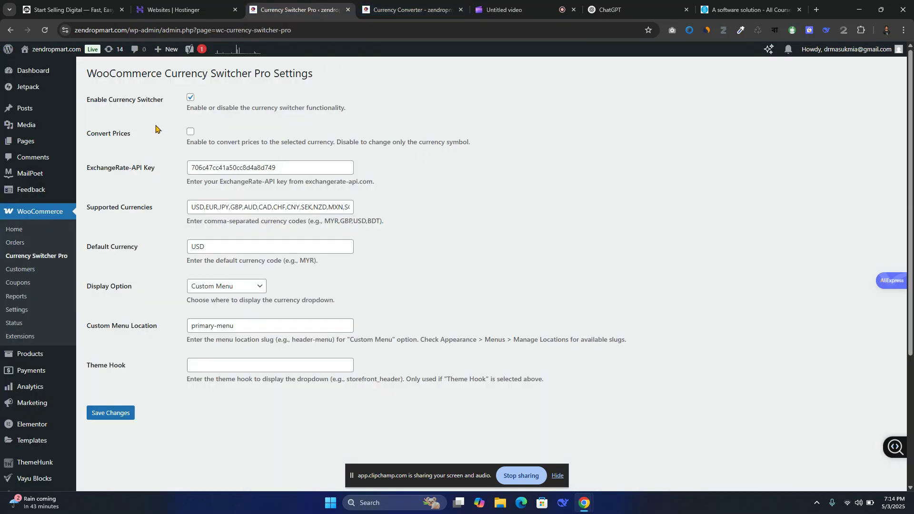
pyautogui.moveTo(141, 135); pyautogui.dragTo(83, 138)
pyautogui.click(155, 141)
pyautogui.moveTo(142, 136); pyautogui.dragTo(90, 137)
pyautogui.click(136, 138)
pyautogui.click(129, 136)
pyautogui.click(147, 139)
pyautogui.click(191, 133)
# - Search Google in a new browser tab for "currency cswitcher themeforest"
pyautogui.click(816, 10)
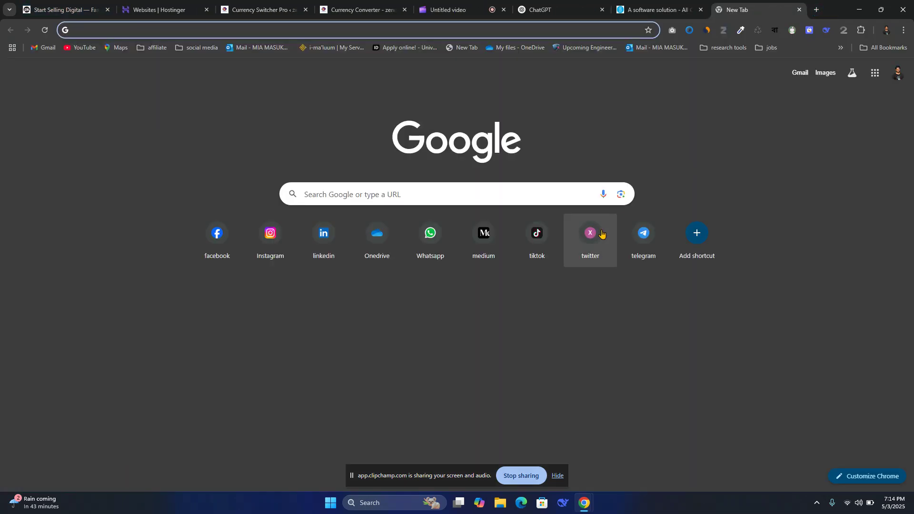
pyautogui.write('c')
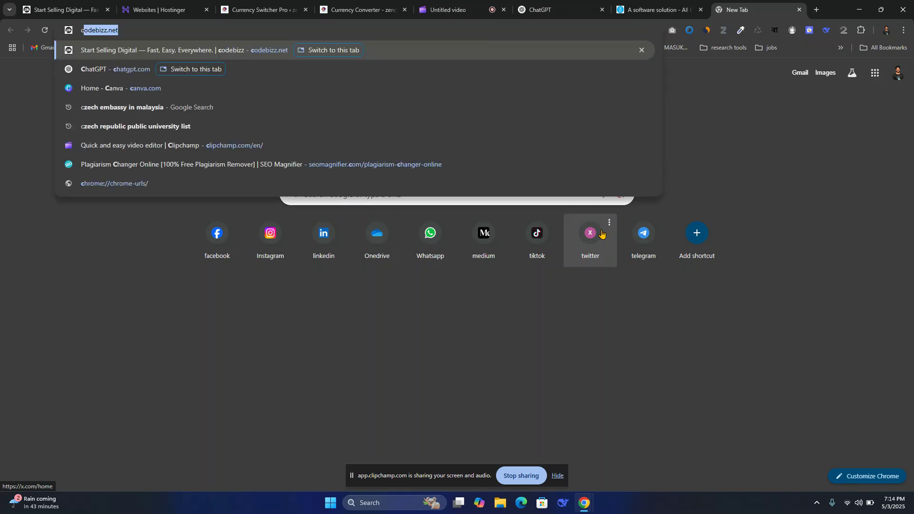
pyautogui.write('urr')
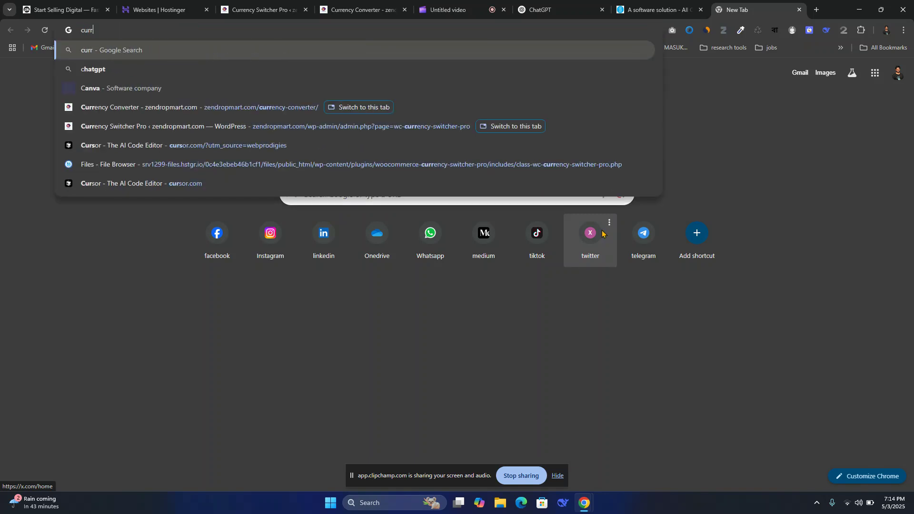
pyautogui.write('ency ')
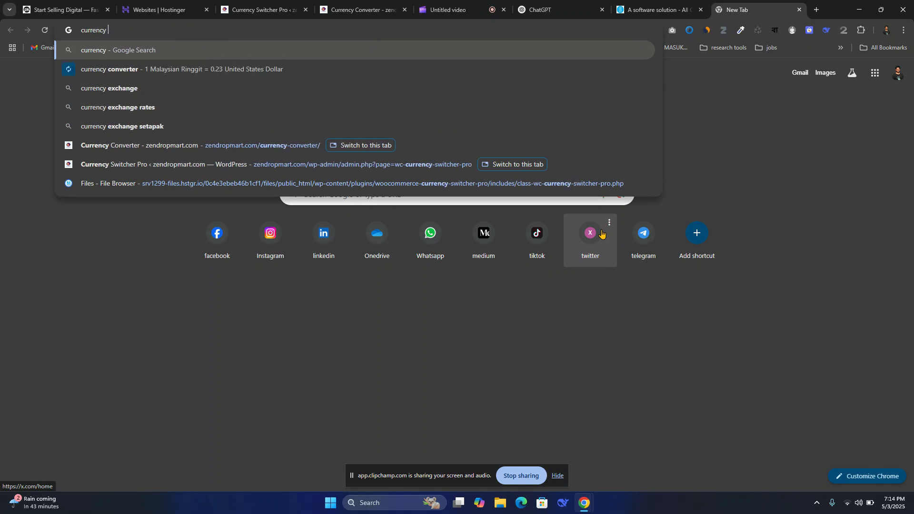
pyautogui.write('c')
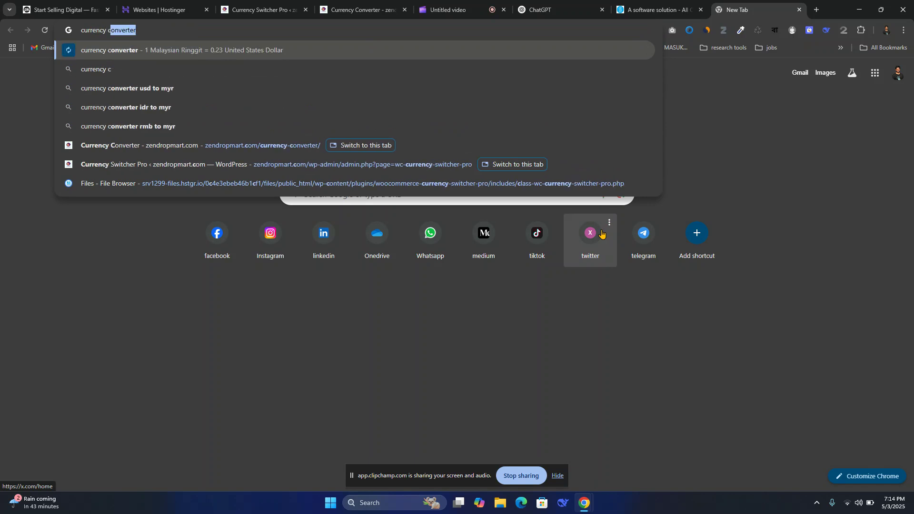
pyautogui.write('swi')
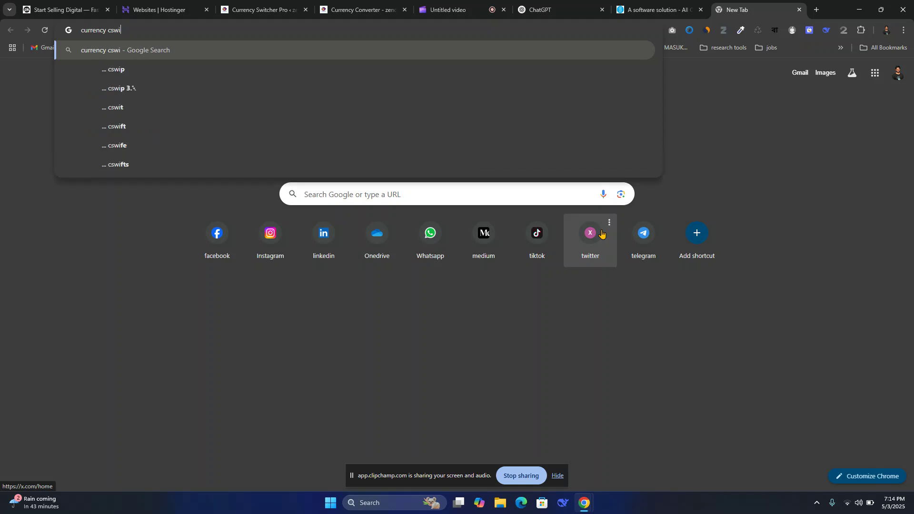
pyautogui.write('tcher ')
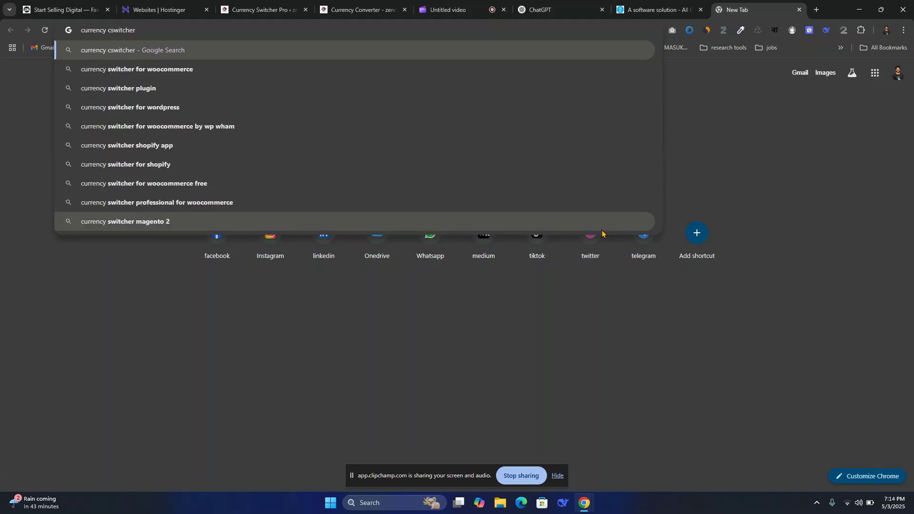
pyautogui.write('theme')
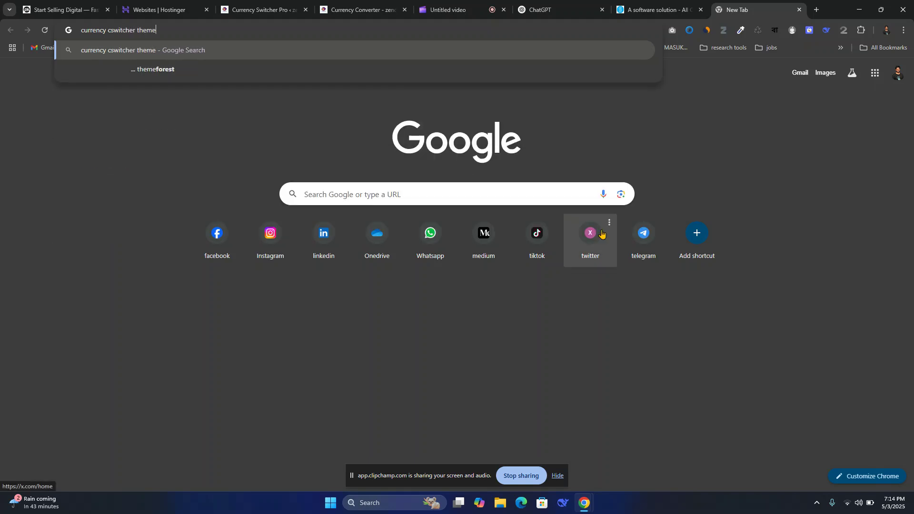
pyautogui.write('forest')
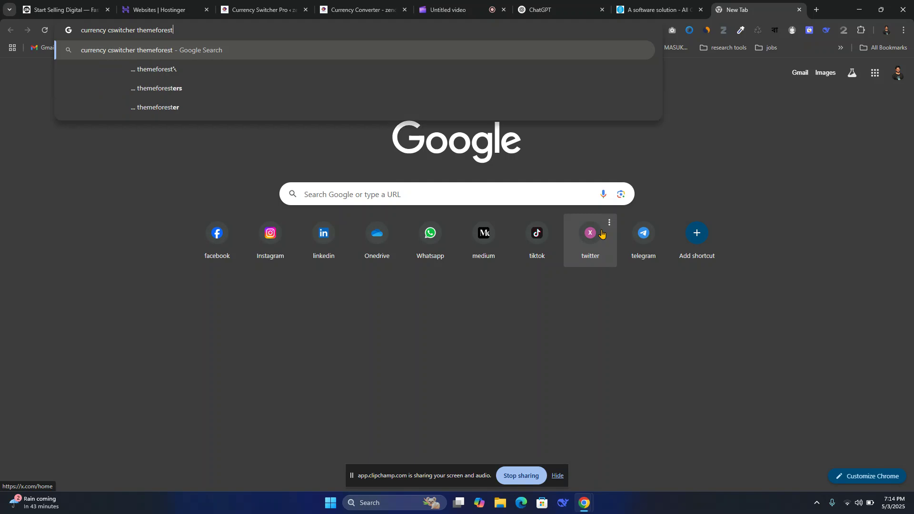
pyautogui.press('Return')
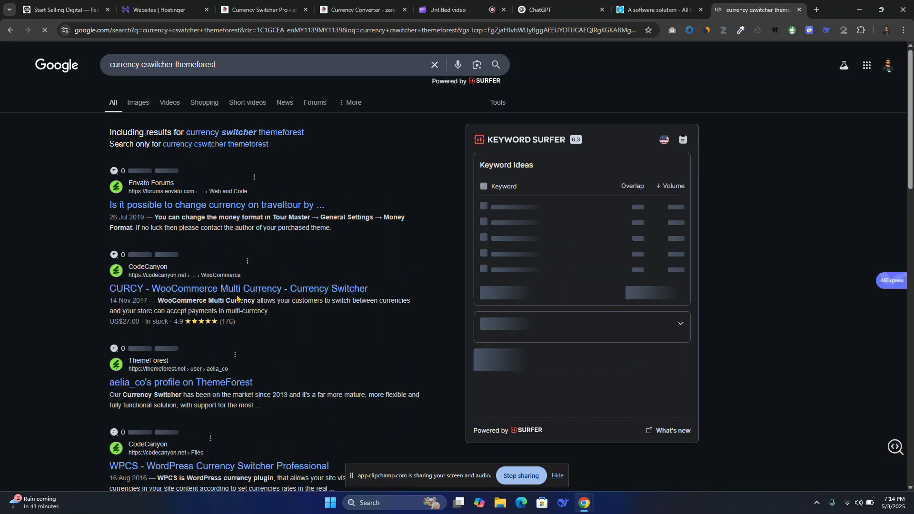
# - Open the CodeCanyon result "CURCY - WooCommerce Multi Currency - Currency Switcher" in a new tab and view its item page
pyautogui.rightClick(269, 298)
pyautogui.click(310, 305)
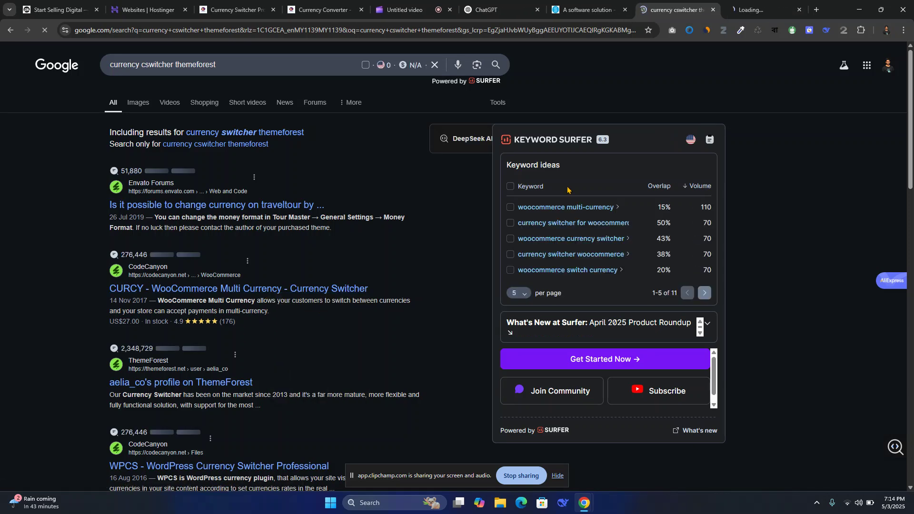
pyautogui.click(762, 9)
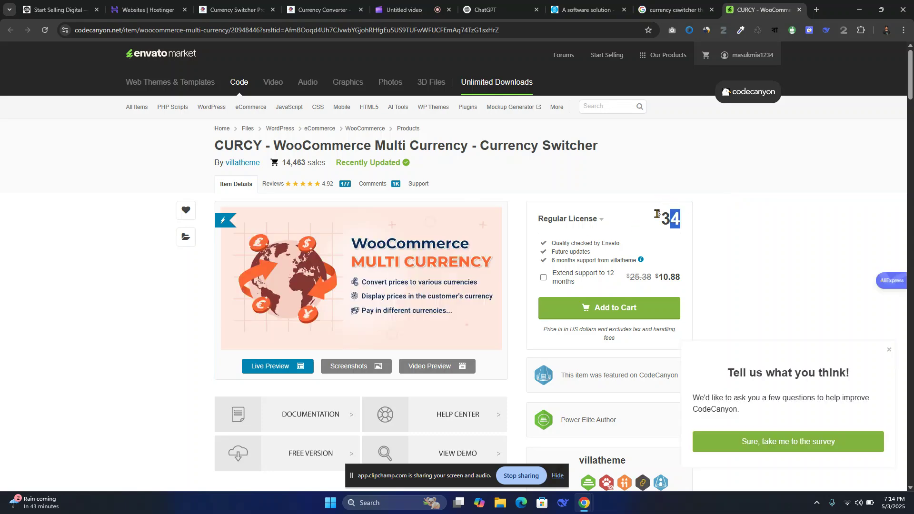
# - Load the CURCY live preview in a separate tab and examine the feature sections on its CodeCanyon item page
pyautogui.click(273, 366)
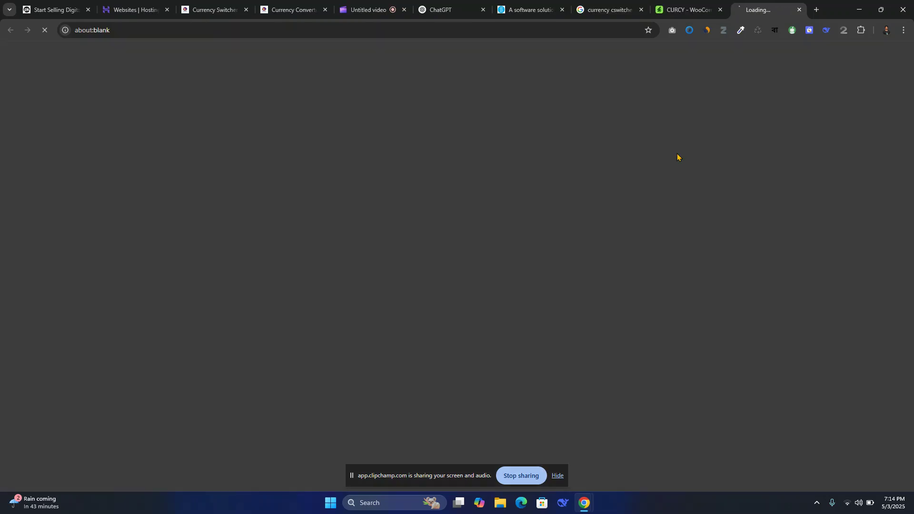
pyautogui.click(727, 7)
pyautogui.scroll(-10, 371, 373)
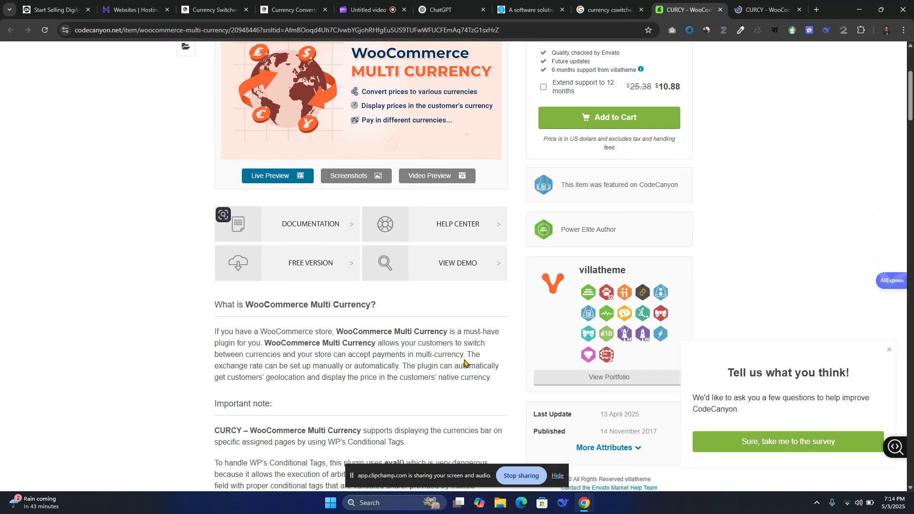
pyautogui.scroll(2, 394, 326)
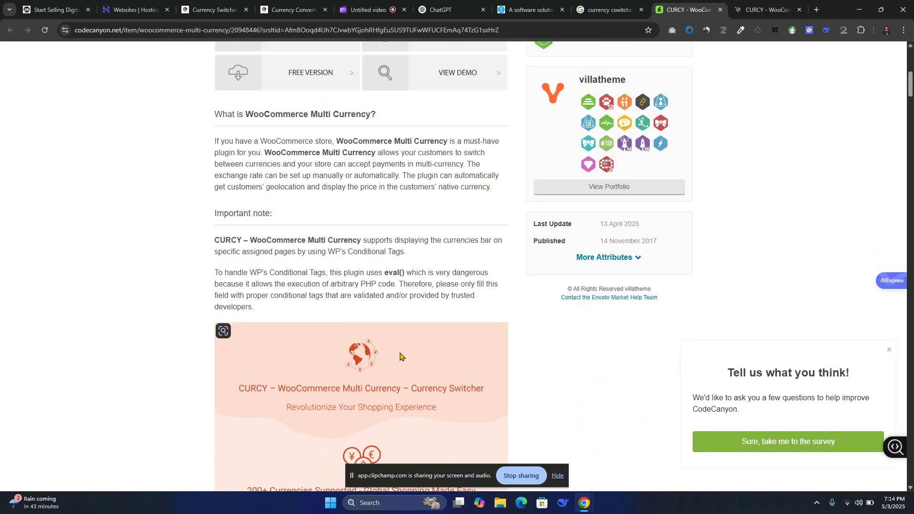
pyautogui.scroll(-10, 397, 343)
pyautogui.scroll(-18, 400, 363)
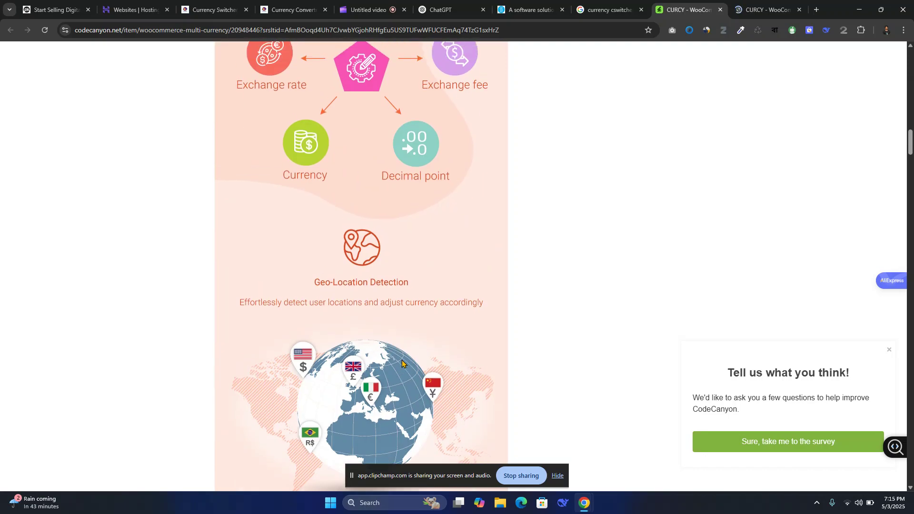
pyautogui.scroll(-17, 472, 341)
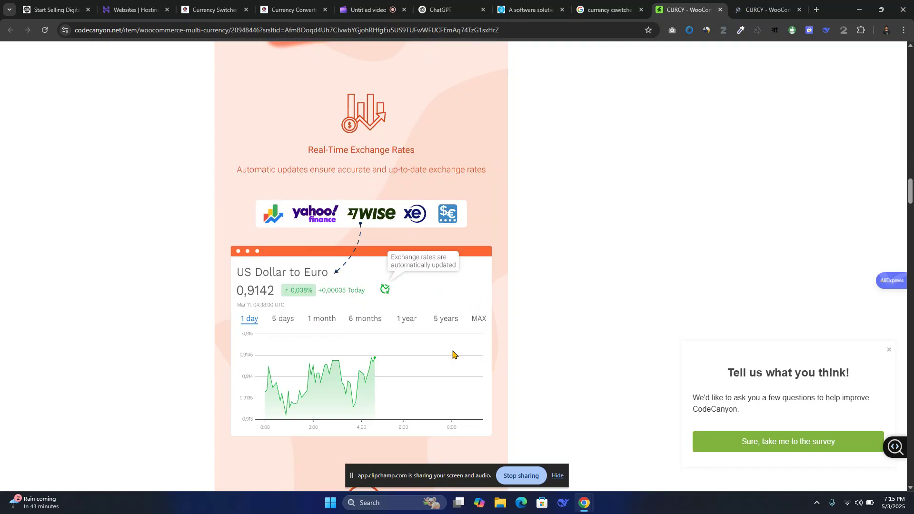
pyautogui.scroll(-6, 452, 352)
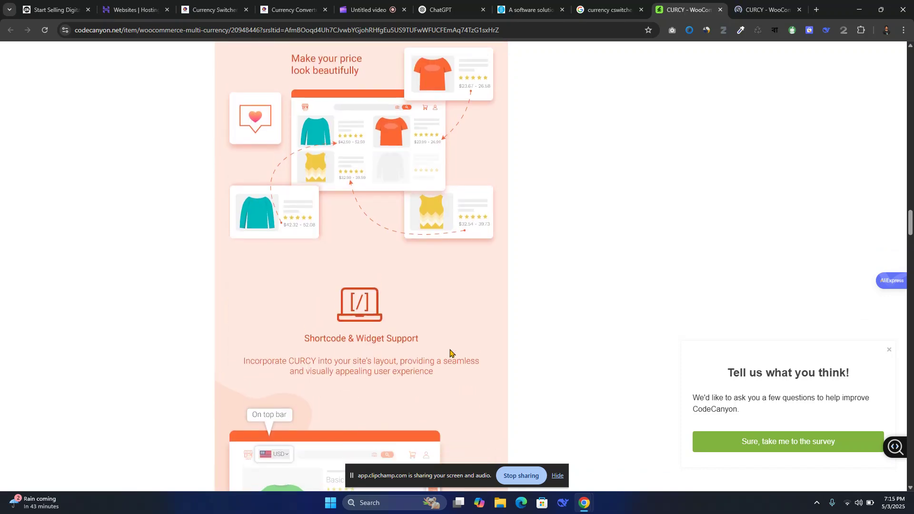
pyautogui.scroll(-3, 449, 352)
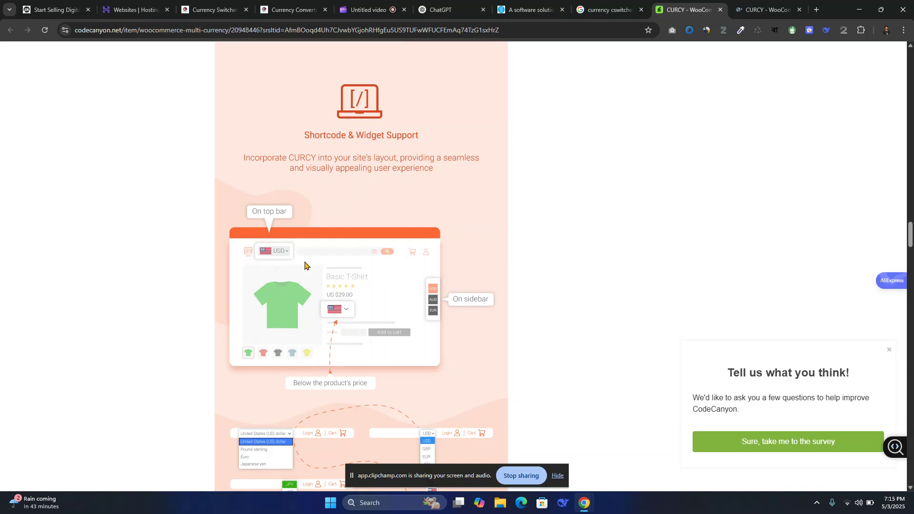
pyautogui.scroll(-12, 447, 314)
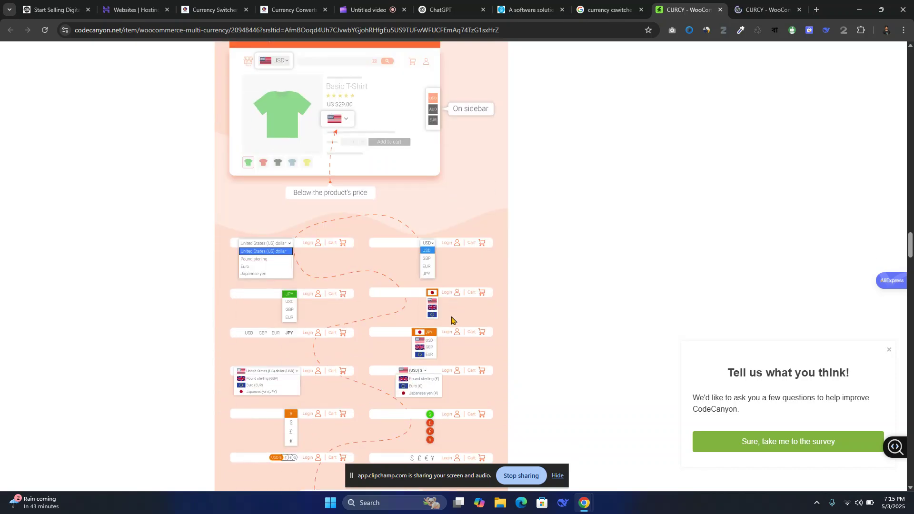
pyautogui.scroll(1, 451, 324)
pyautogui.scroll(-1, 451, 322)
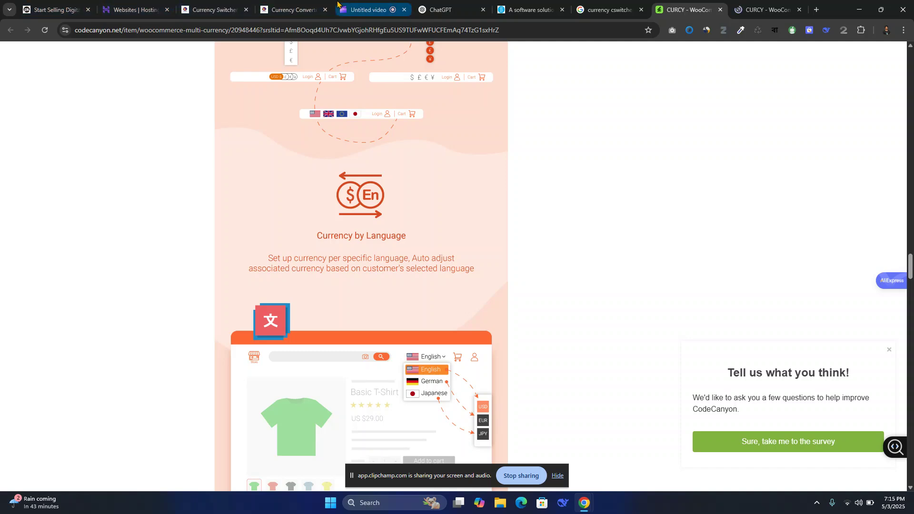
# - Switch the storefront currency to CAD on the ZenDropMart Currency Converter page and reopen the currency list
pyautogui.click(212, 9)
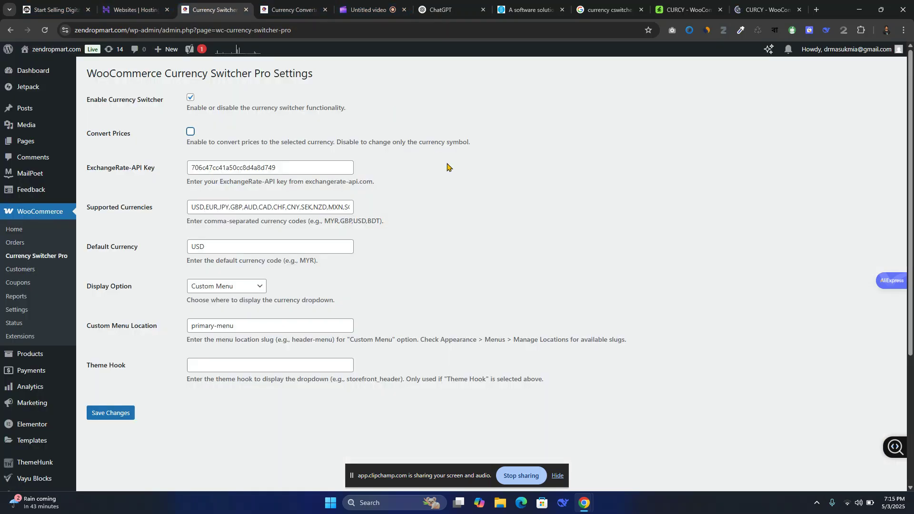
pyautogui.click(306, 6)
pyautogui.scroll(5, 636, 306)
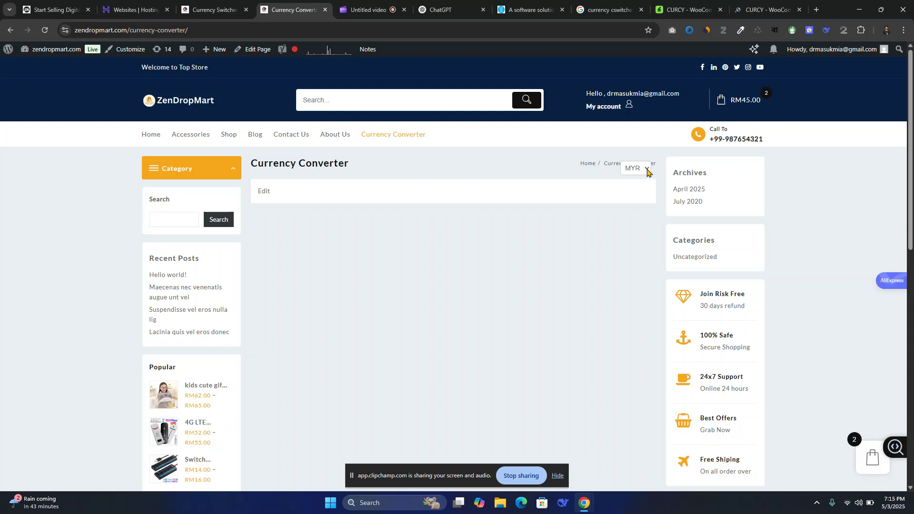
pyautogui.click(644, 172)
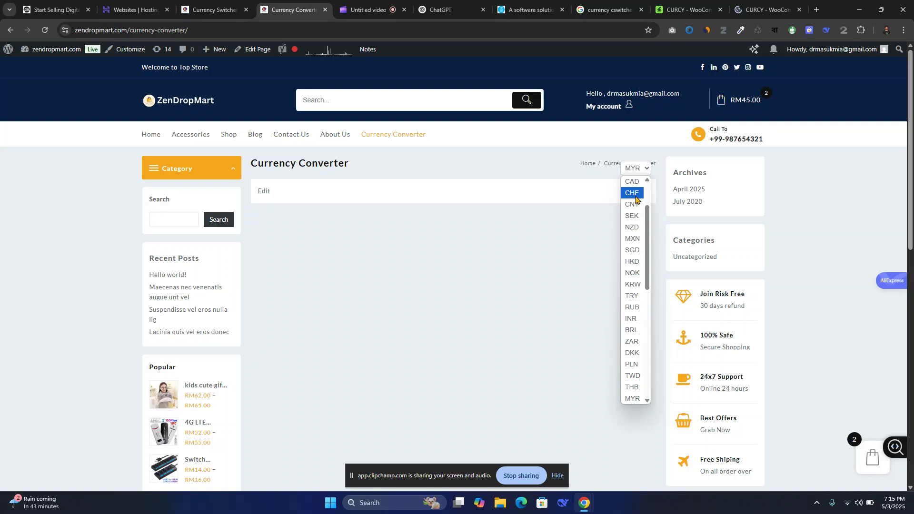
pyautogui.click(636, 181)
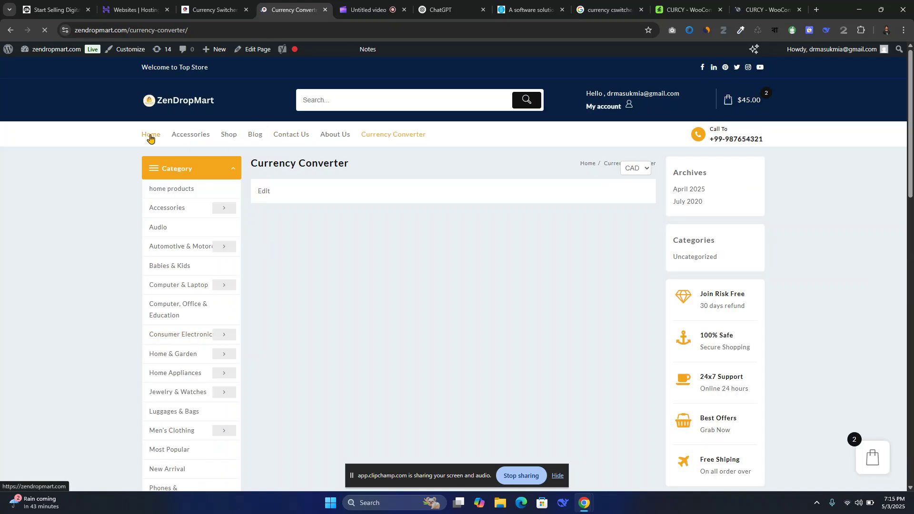
pyautogui.click(628, 169)
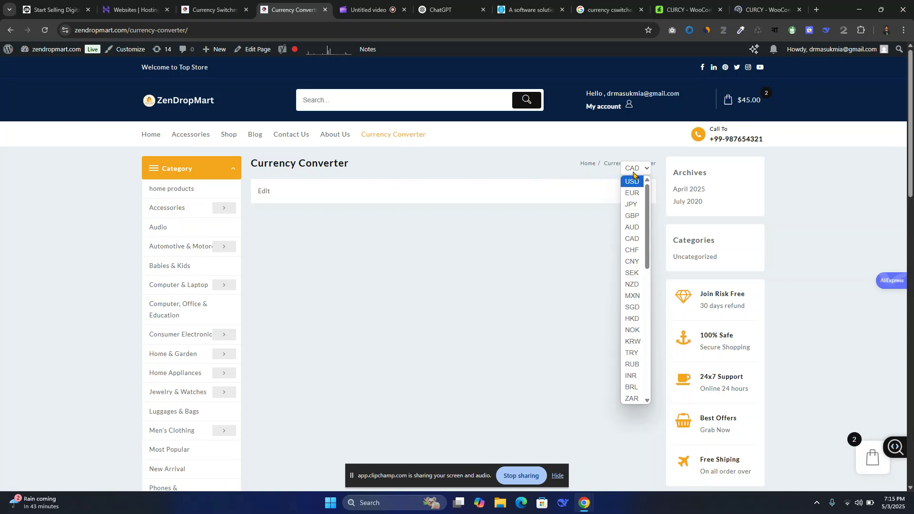
# - View the VillaTheme demo site in the CURCY live preview, including its header currency selector, and close the preview tab
pyautogui.click(764, 5)
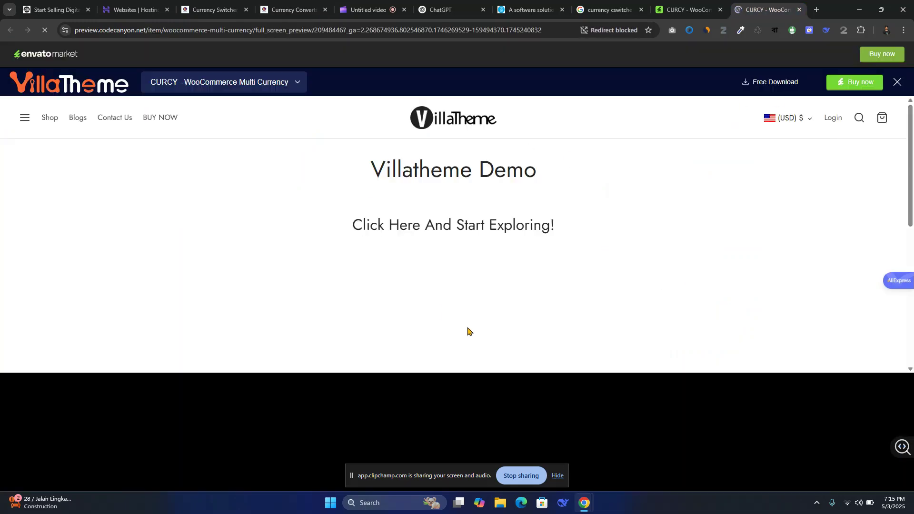
pyautogui.scroll(-7, 468, 331)
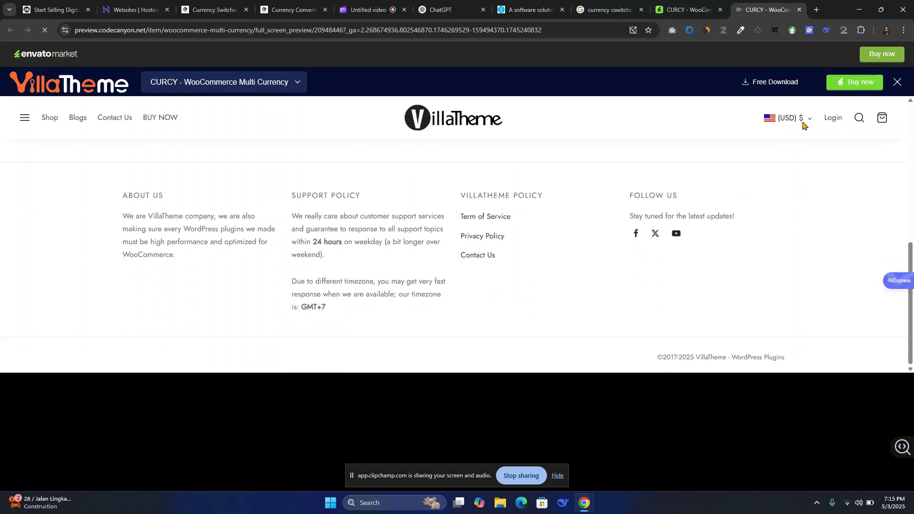
pyautogui.moveTo(812, 119)
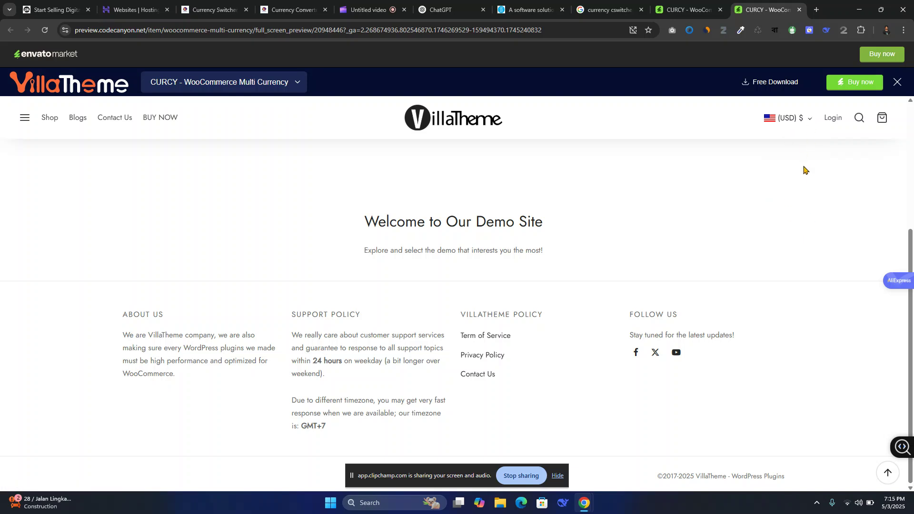
pyautogui.click(800, 10)
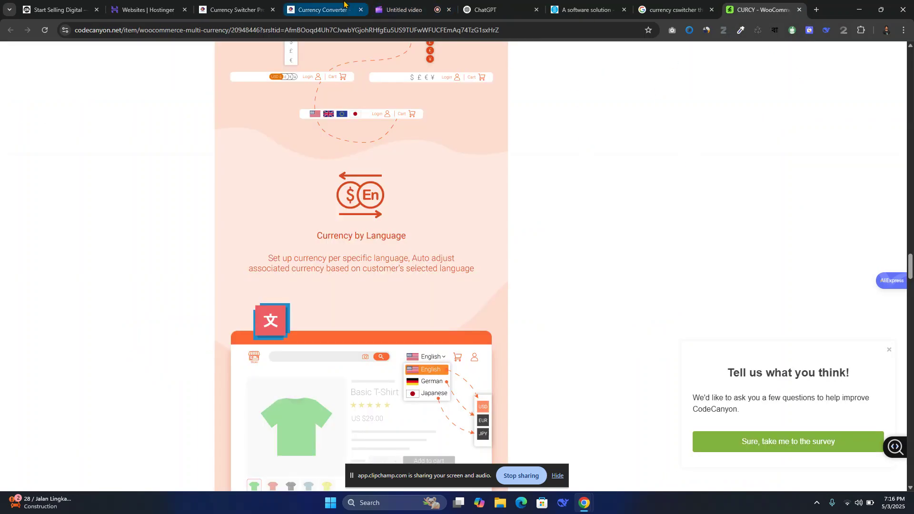
# - Open the ZenDropMart home page and examine the currency symbols on the Popular, Trending Now and Hot Right Now product prices
pyautogui.click(324, 9)
pyautogui.scroll(-1, 340, 272)
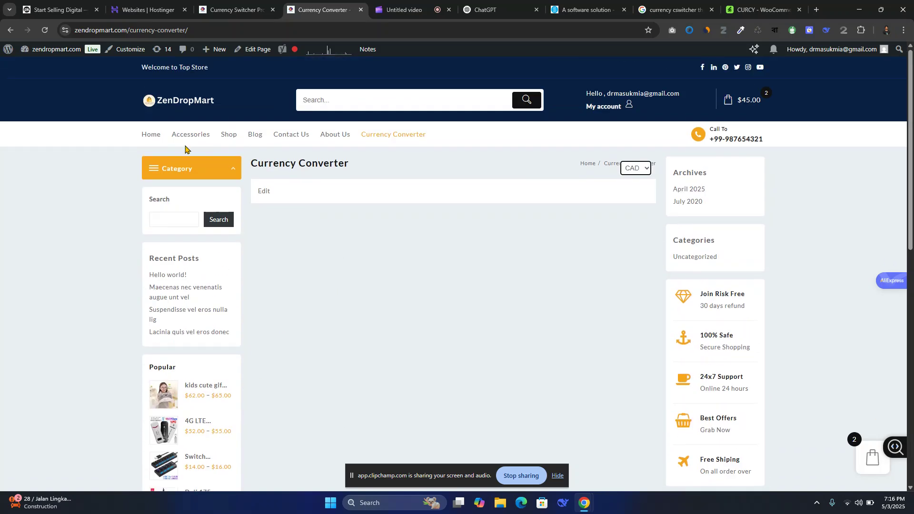
pyautogui.click(151, 134)
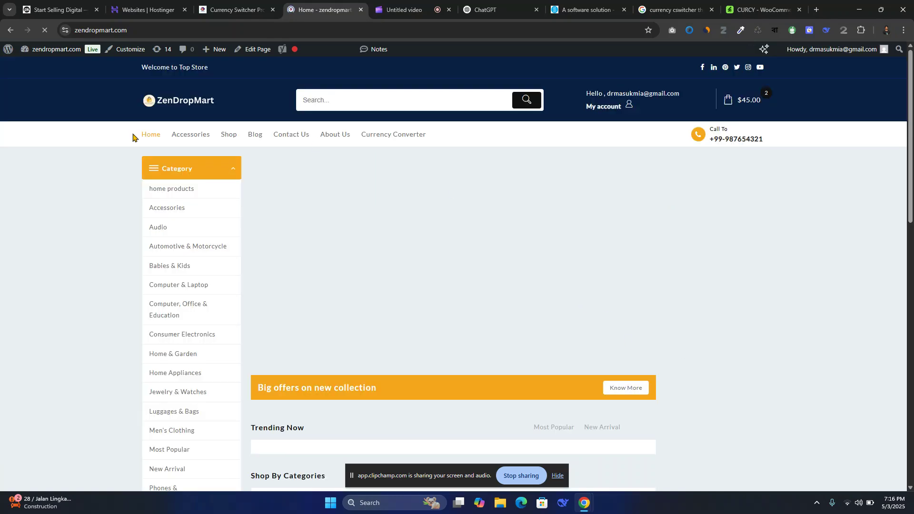
pyautogui.scroll(-4, 471, 330)
pyautogui.scroll(-8, 471, 330)
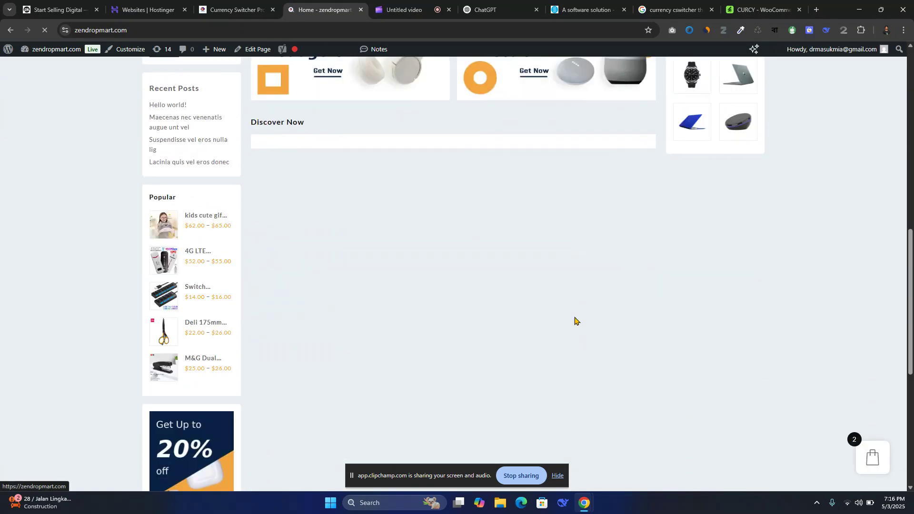
pyautogui.scroll(3, 530, 312)
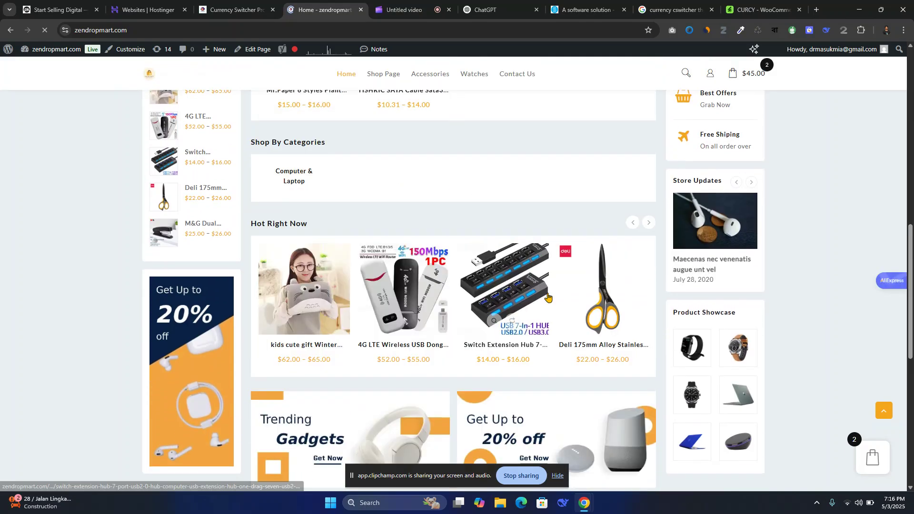
pyautogui.scroll(10, 515, 312)
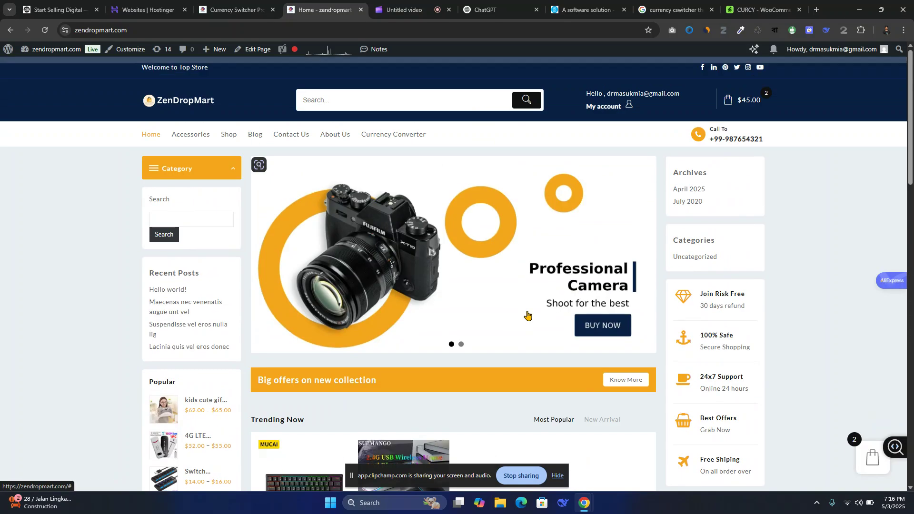
pyautogui.scroll(-5, 413, 259)
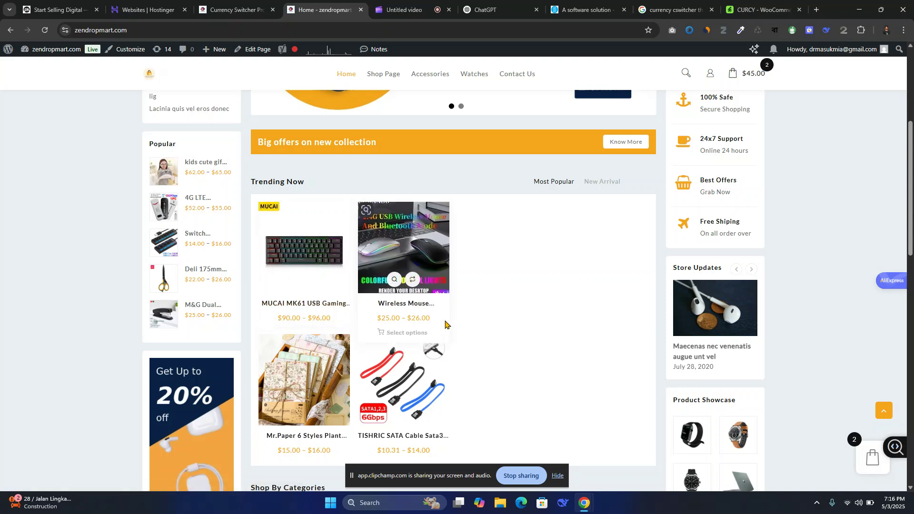
pyautogui.scroll(-7, 495, 338)
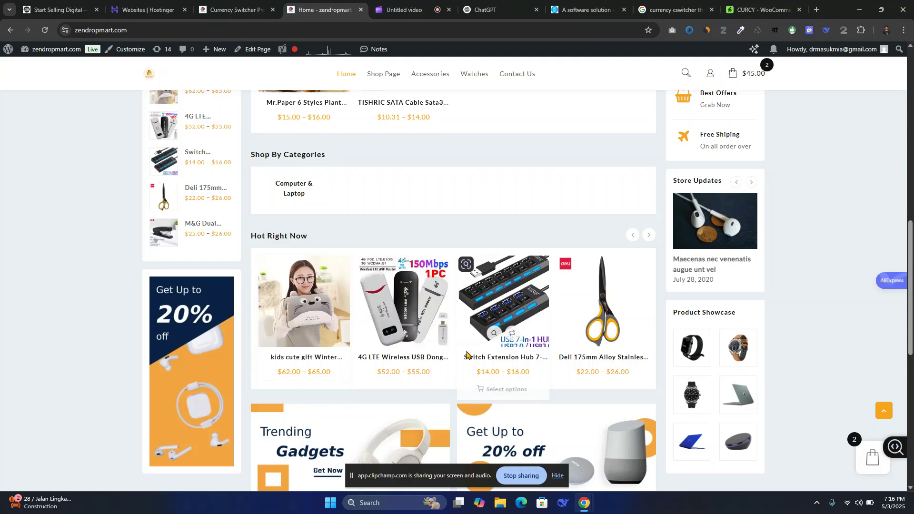
pyautogui.scroll(15, 461, 372)
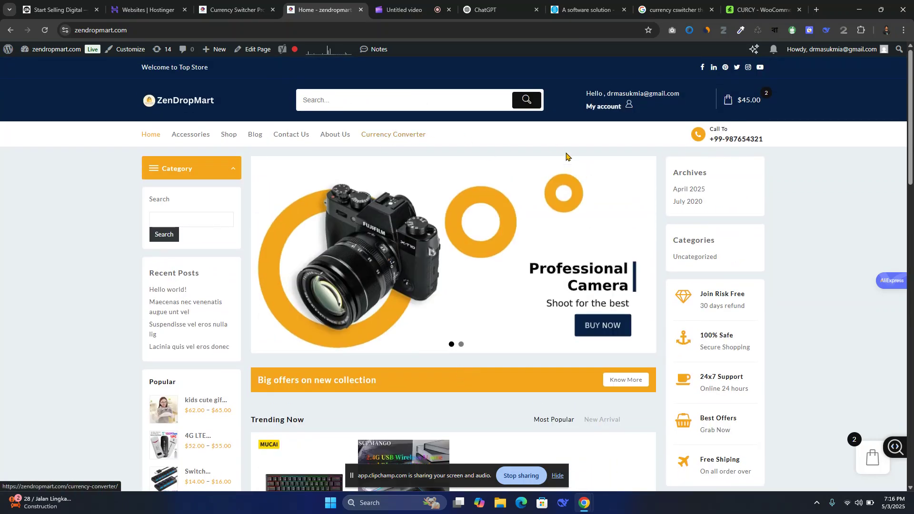
# - Return to the beginning of the CURCY item page on CodeCanyon and highlight the plugin's full title
pyautogui.click(745, 9)
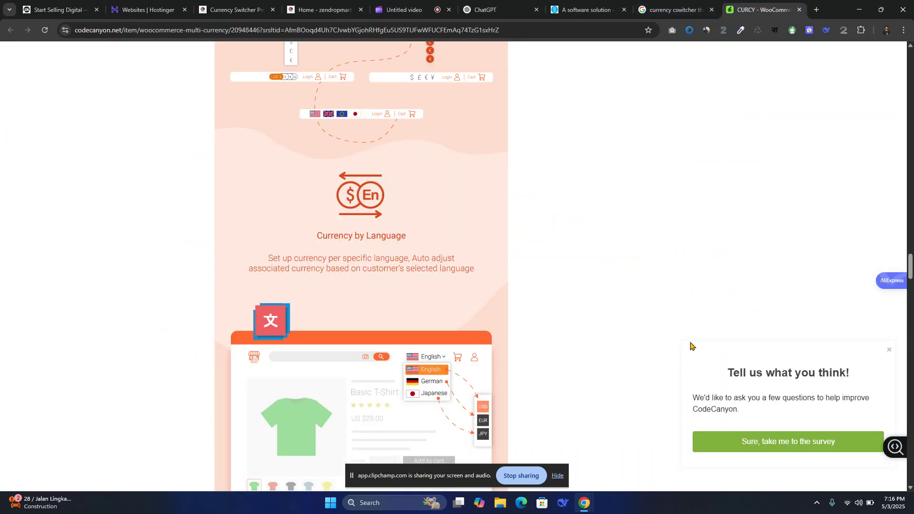
pyautogui.scroll(3, 691, 346)
pyautogui.moveTo(908, 256); pyautogui.dragTo(908, 52)
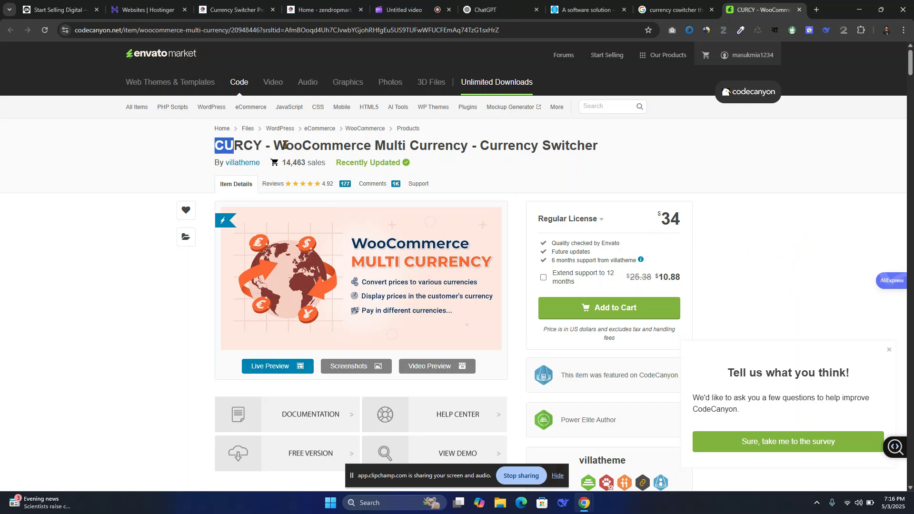
pyautogui.moveTo(214, 146); pyautogui.dragTo(647, 153)
pyautogui.click(656, 158)
# - Go to the Hostinger websites list, dismiss the WordPress tools tip and open the dashboard of zendropmart.com
pyautogui.click(157, 4)
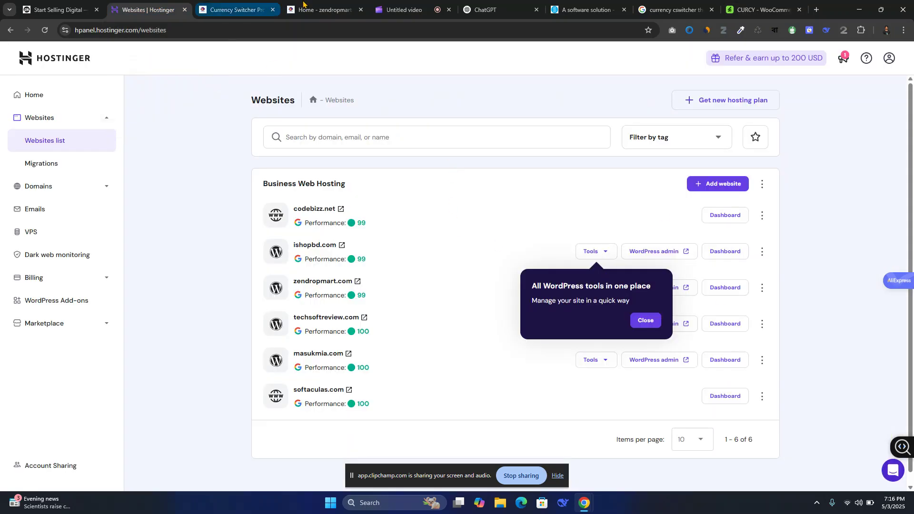
pyautogui.click(639, 324)
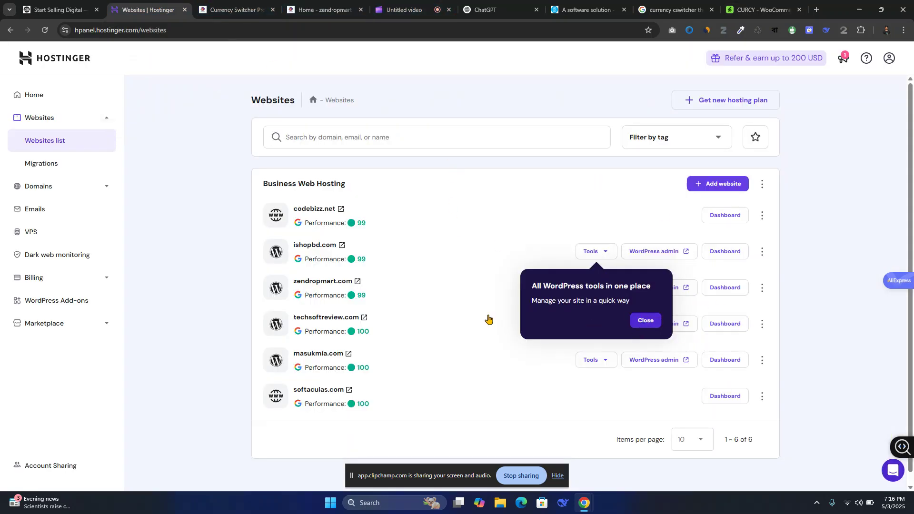
pyautogui.click(723, 288)
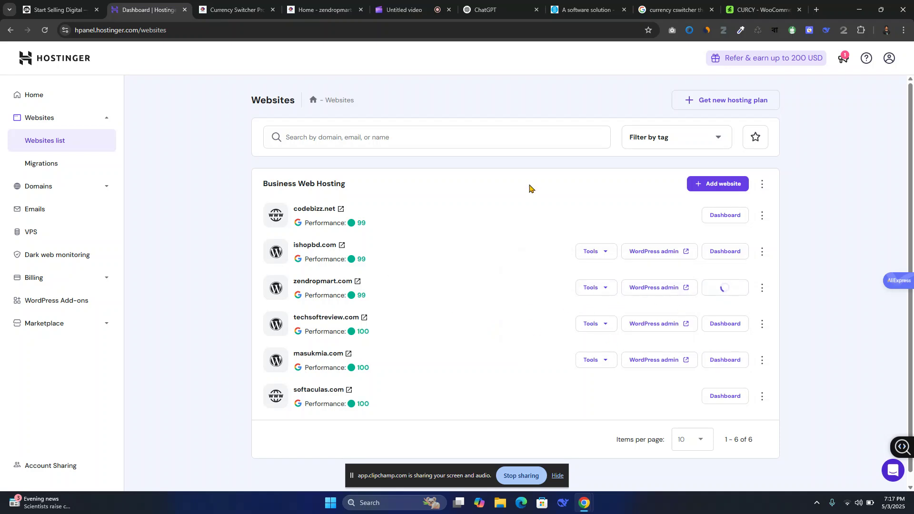
# - Switch to the CodeBizz marketplace home page and look through its Explore Categories and Trending Items sections
pyautogui.click(57, 9)
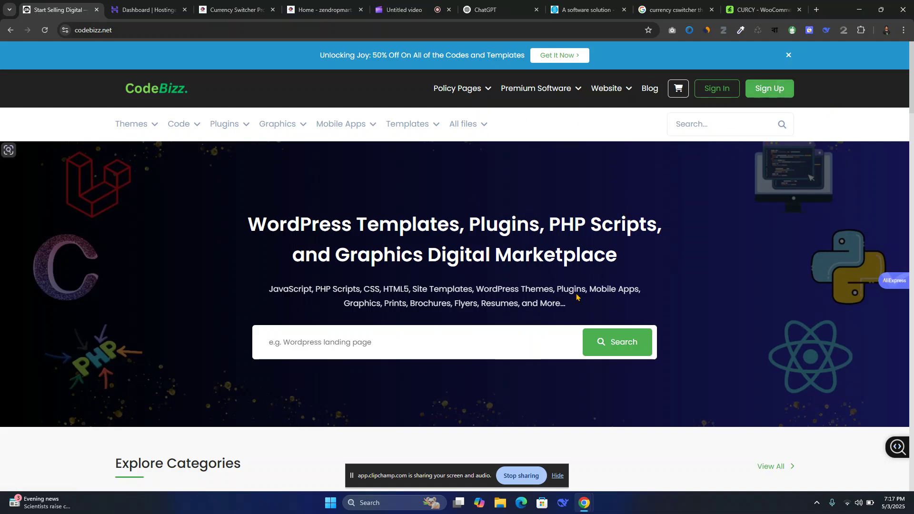
pyautogui.scroll(-1, 557, 299)
pyautogui.scroll(-4, 495, 290)
pyautogui.scroll(-4, 477, 271)
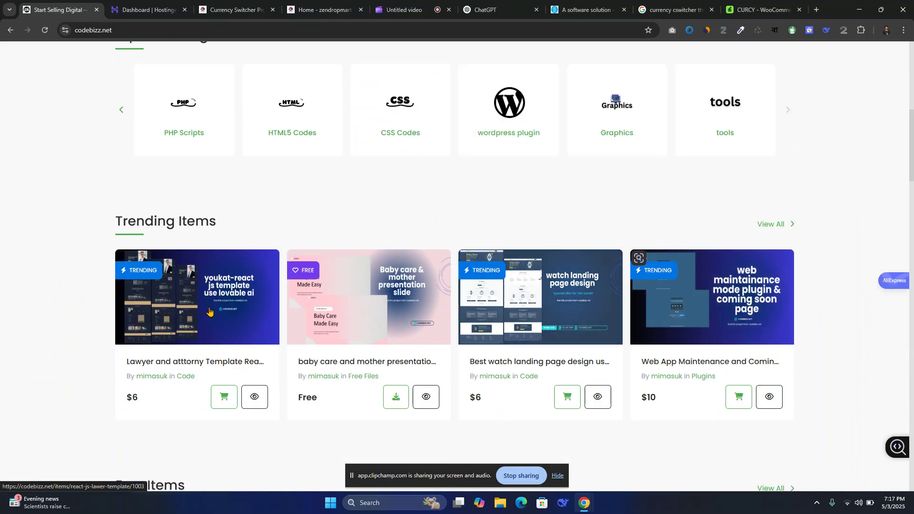
pyautogui.scroll(6, 597, 357)
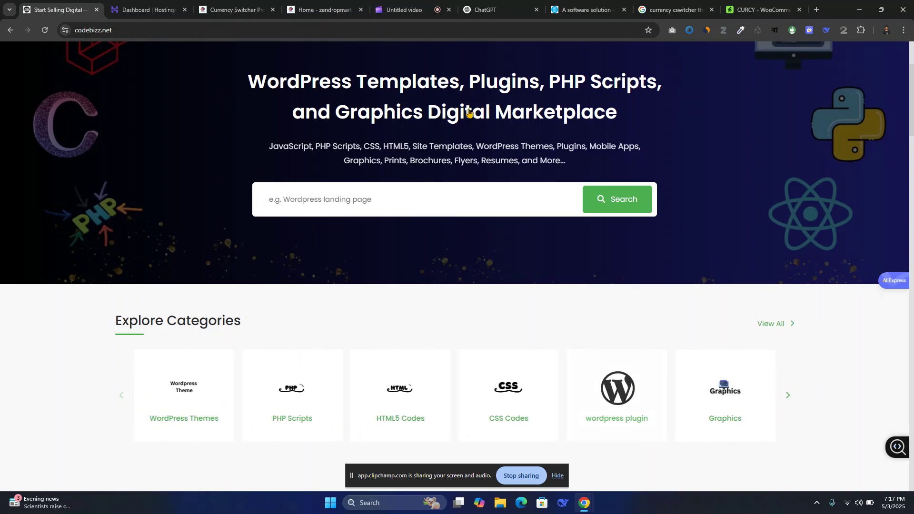
pyautogui.scroll(3, 316, 196)
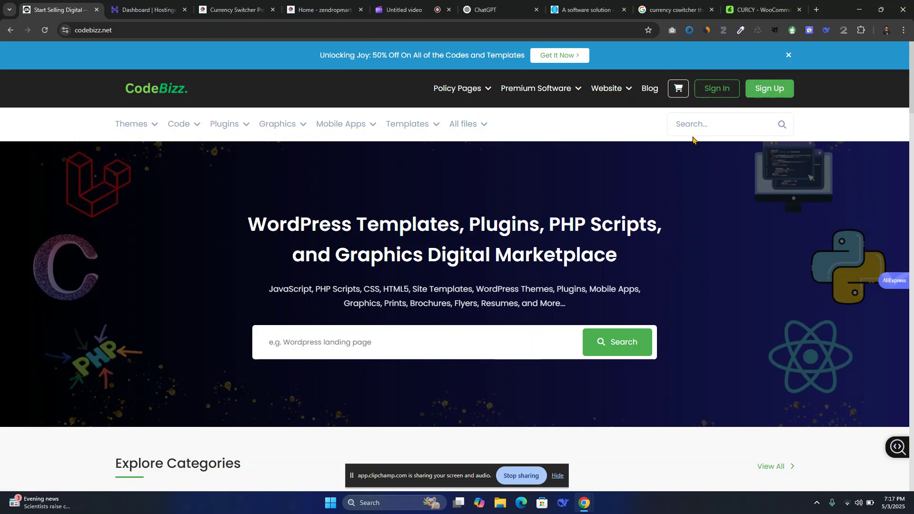
# - Switch to the CURCY item page on CodeCanyon and highlight its Regular License price
pyautogui.moveTo(746, 4)
pyautogui.click(754, 6)
pyautogui.moveTo(660, 215); pyautogui.dragTo(685, 224)
pyautogui.click(685, 224)
pyautogui.click(55, 6)
pyautogui.click(766, 8)
pyautogui.moveTo(667, 226); pyautogui.dragTo(229, 214)
pyautogui.click(670, 224)
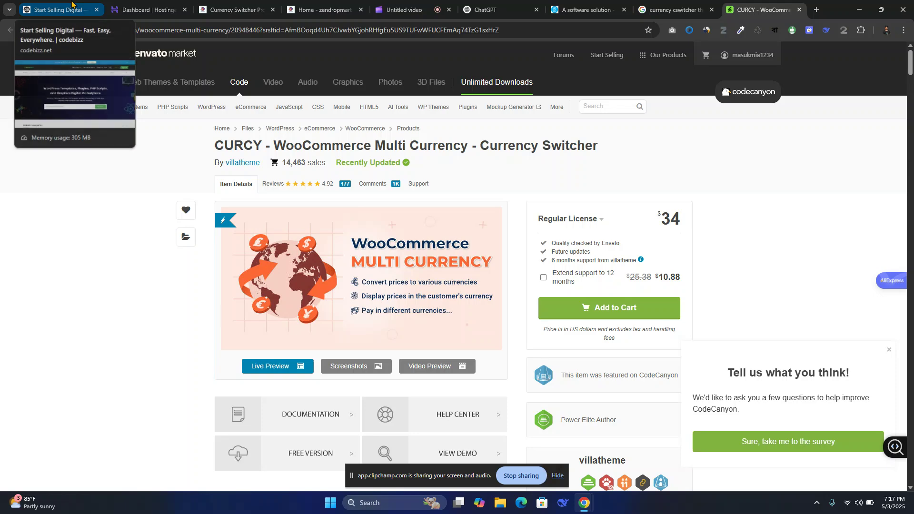
# - Return to the CodeBizz marketplace and glance through the start of its home page
pyautogui.click(72, 6)
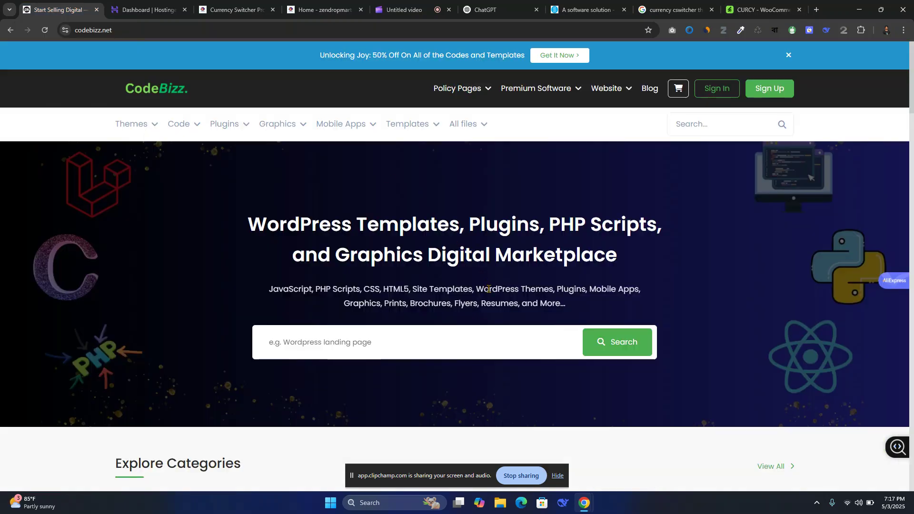
pyautogui.scroll(-3, 488, 289)
pyautogui.scroll(3, 506, 270)
pyautogui.scroll(-1, 465, 279)
pyautogui.scroll(1, 482, 293)
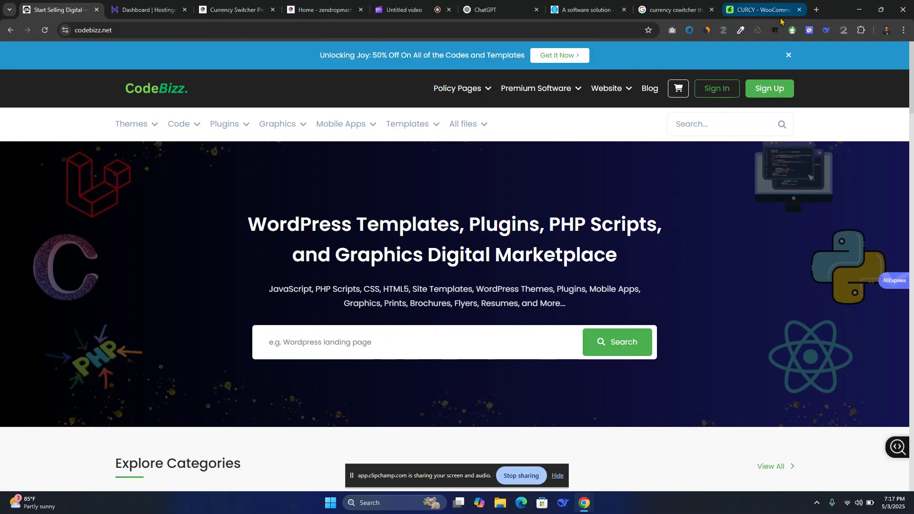
# - Open the marketplace developer's personal website in a new browser tab
pyautogui.click(817, 9)
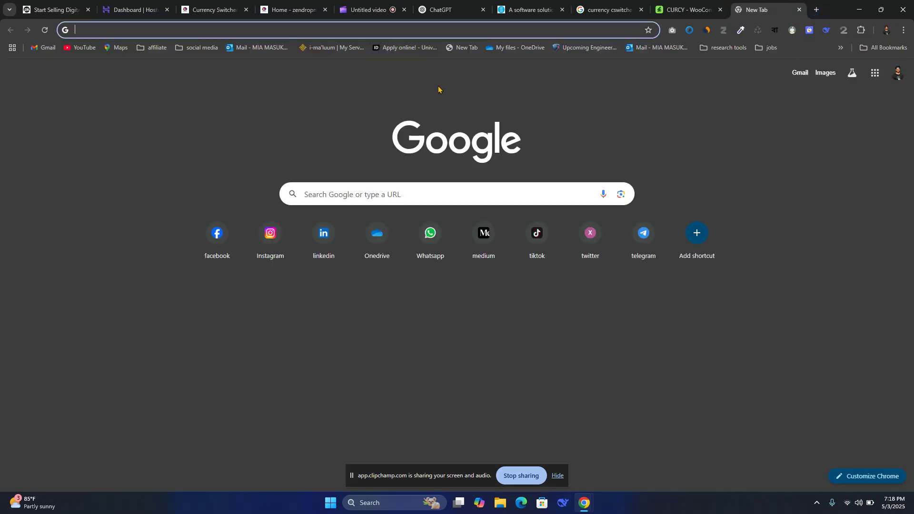
pyautogui.write('masu')
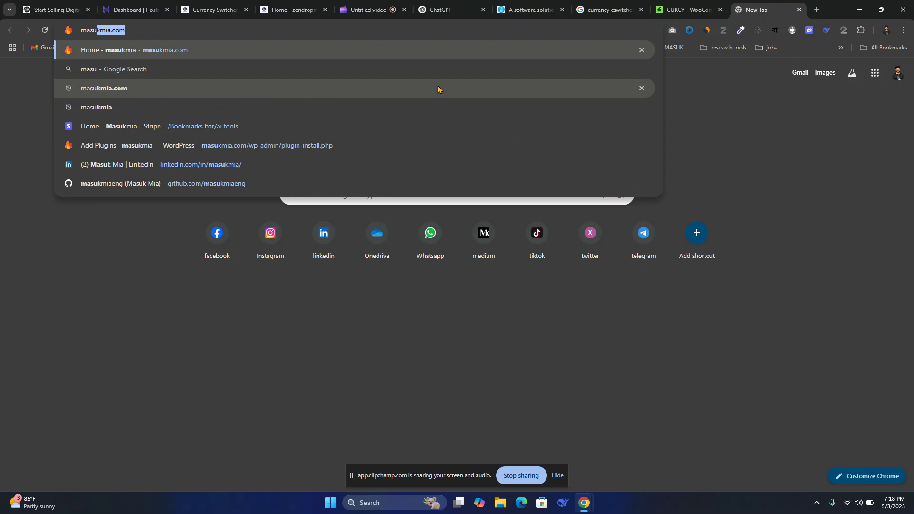
pyautogui.press('Return')
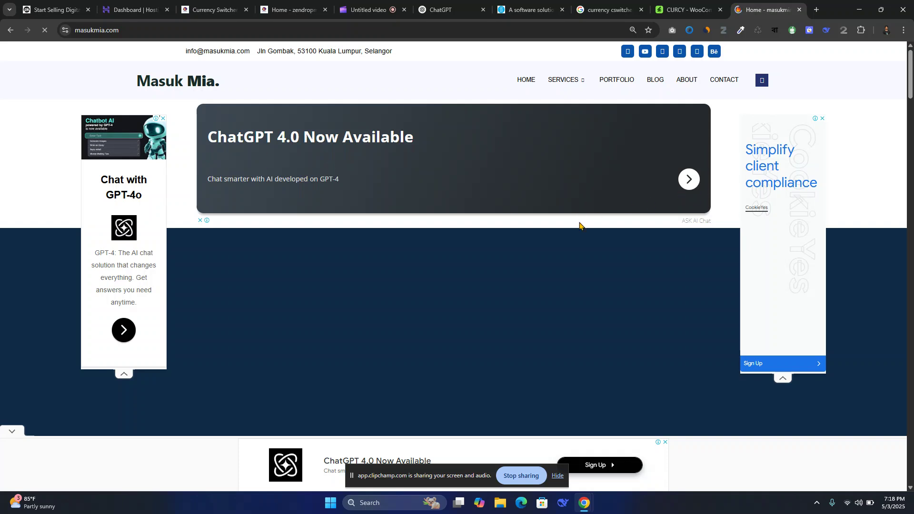
# - Look through the personal website's home page, from the header past Blogs to the Book a Consultation and question sections
pyautogui.scroll(-3, 639, 337)
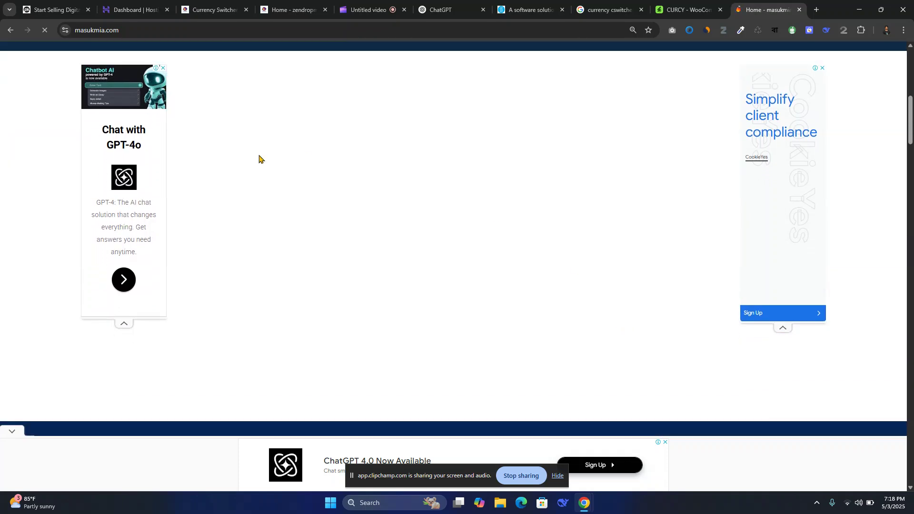
pyautogui.scroll(-3, 630, 276)
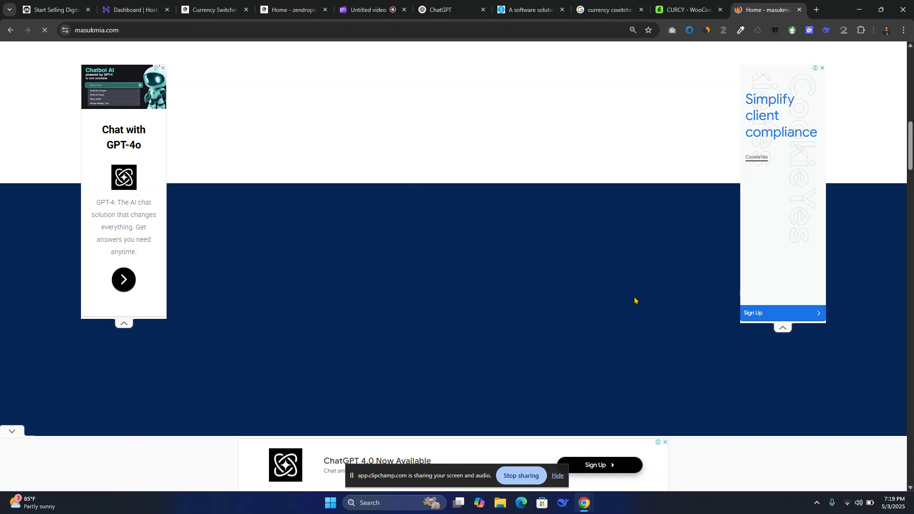
pyautogui.scroll(-10, 628, 300)
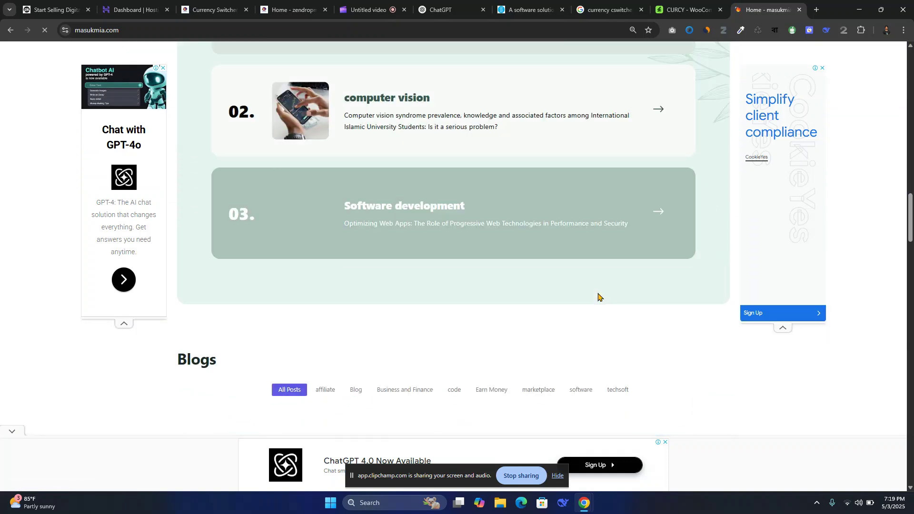
pyautogui.scroll(-1, 614, 304)
pyautogui.scroll(-1, 485, 263)
pyautogui.scroll(1, 584, 252)
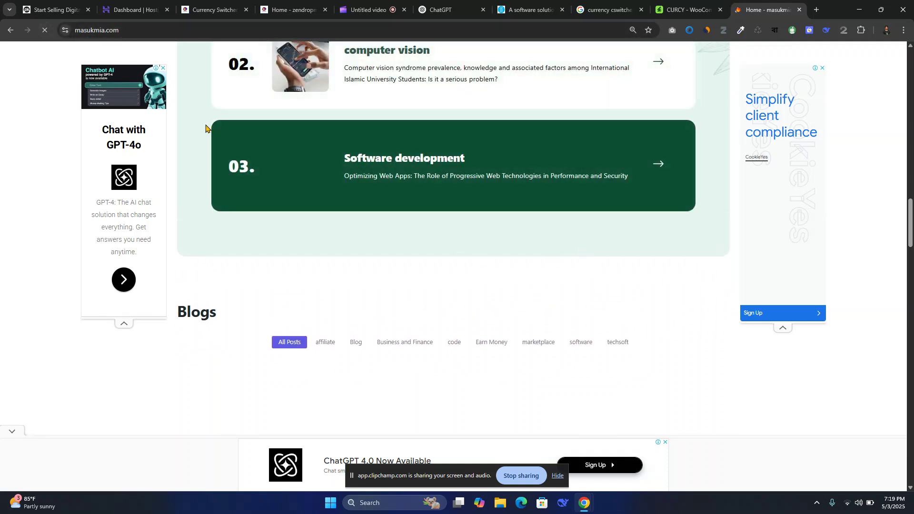
pyautogui.scroll(-2, 676, 311)
pyautogui.scroll(-4, 674, 315)
pyautogui.scroll(-1, 540, 247)
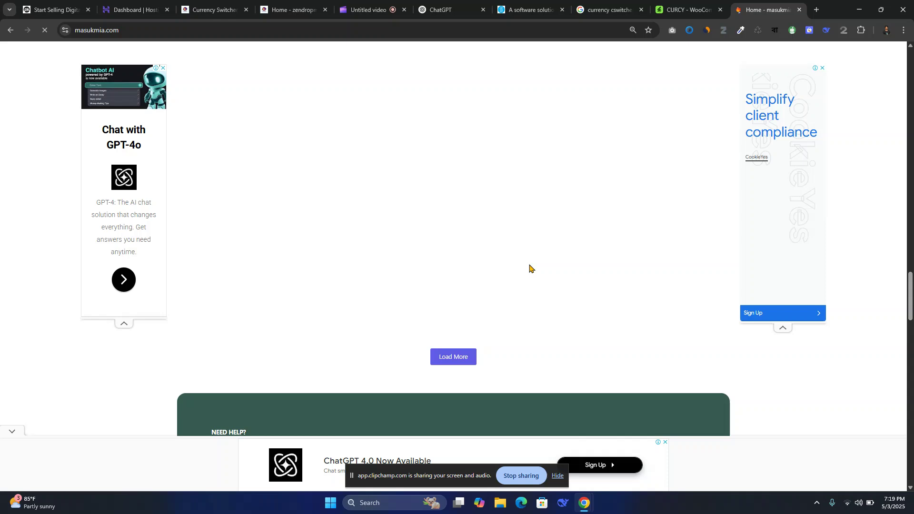
pyautogui.scroll(-5, 529, 268)
pyautogui.scroll(1, 602, 327)
pyautogui.scroll(-2, 602, 327)
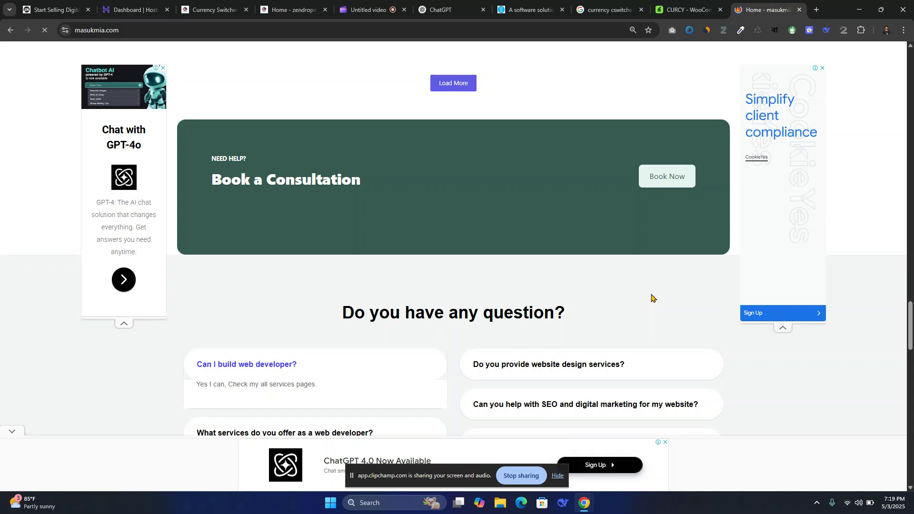
# - Switch to CodeBizz and back to the personal website, and dismiss the CookieYes ad covering the page
pyautogui.click(57, 5)
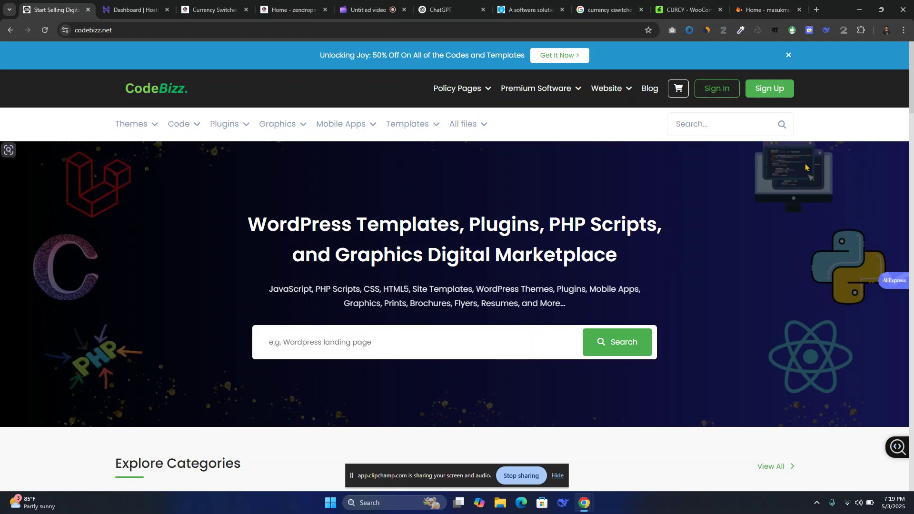
pyautogui.click(764, 5)
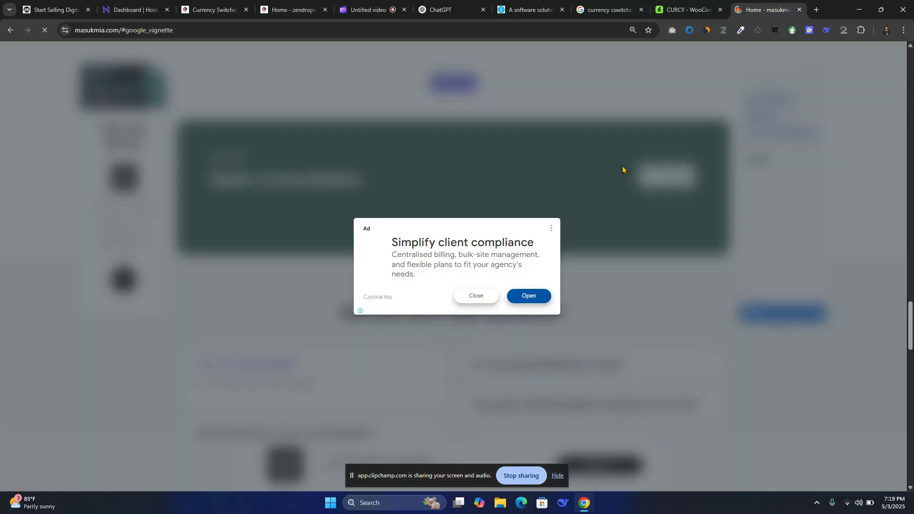
pyautogui.click(474, 296)
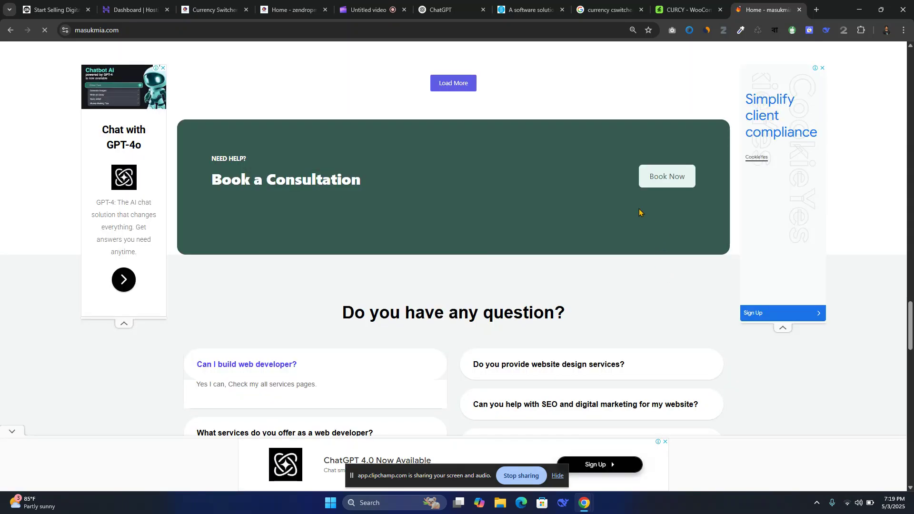
# - Return to the start of the personal home page and check the Wi-Fi connection in the system quick settings
pyautogui.scroll(1, 613, 227)
pyautogui.moveTo(910, 320); pyautogui.dragTo(910, 71)
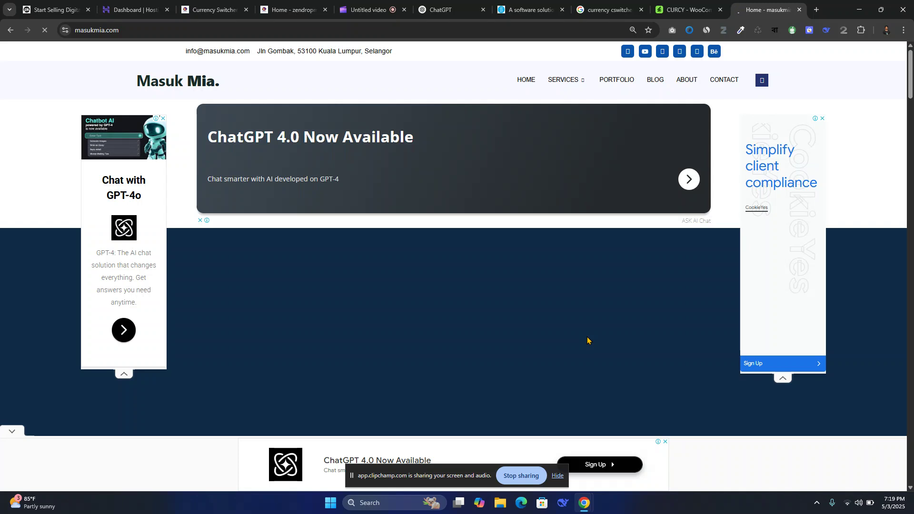
pyautogui.click(847, 504)
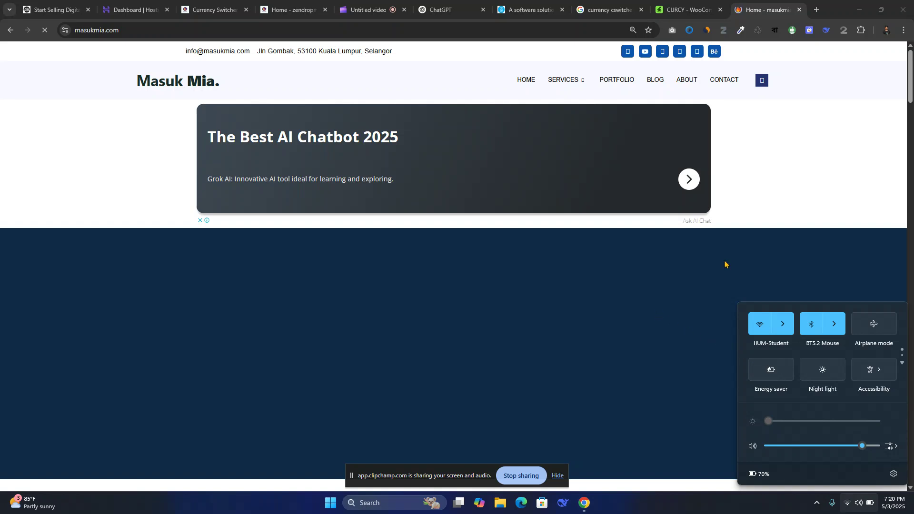
pyautogui.click(804, 180)
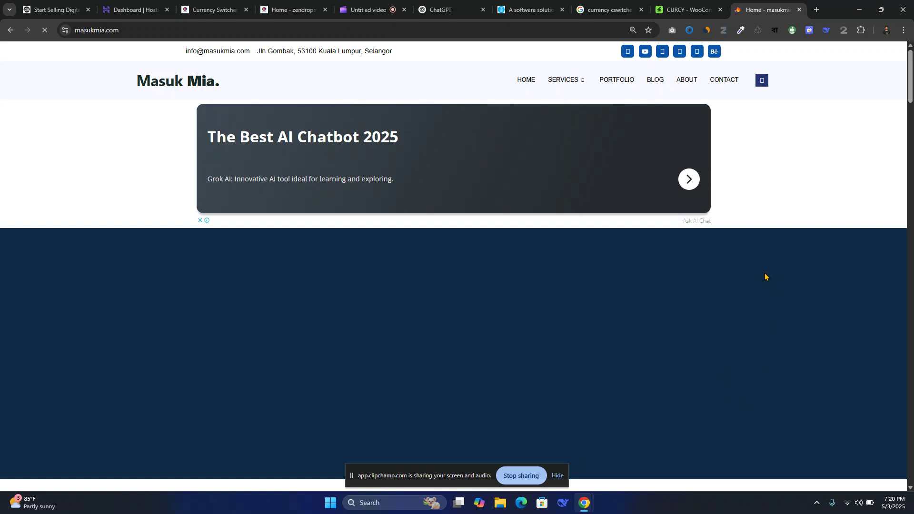
# - Go to the Book a Consultation section of the personal home page and examine its booking calendar
pyautogui.scroll(-8, 774, 329)
pyautogui.scroll(-19, 771, 333)
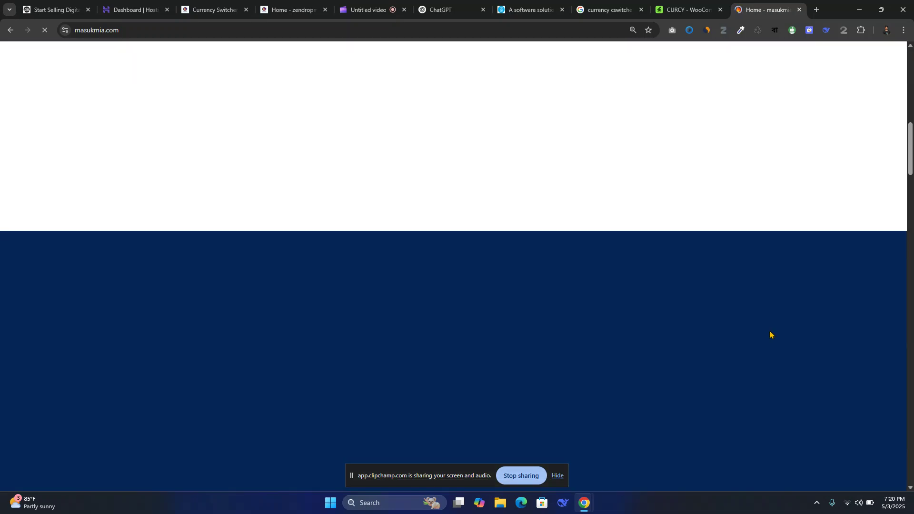
pyautogui.scroll(-10, 713, 342)
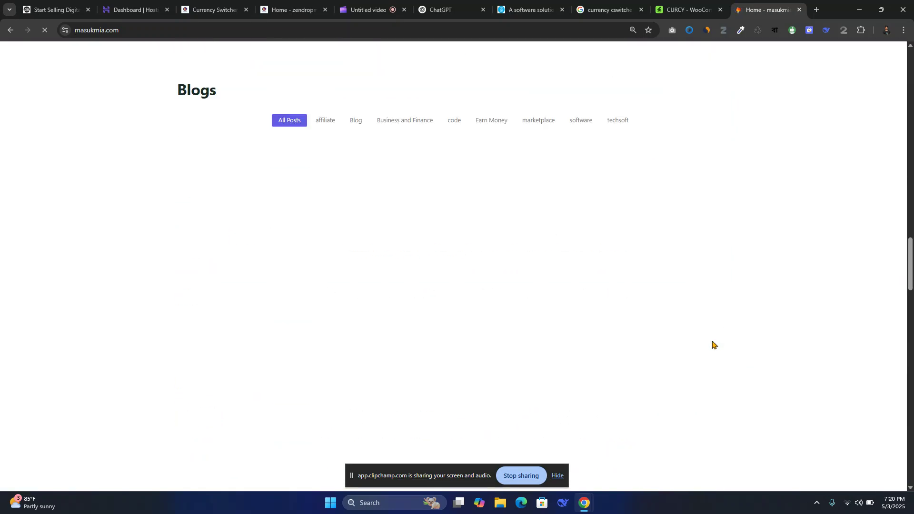
pyautogui.scroll(-6, 710, 348)
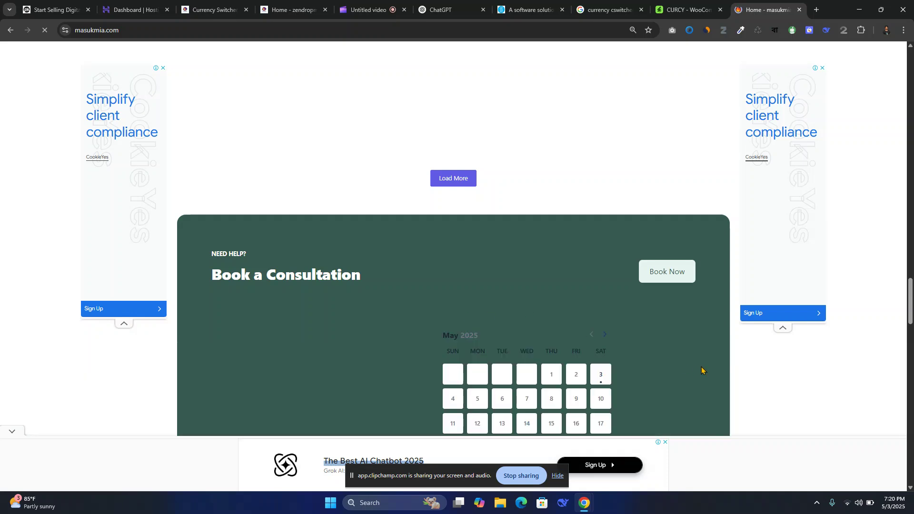
pyautogui.scroll(-3, 702, 370)
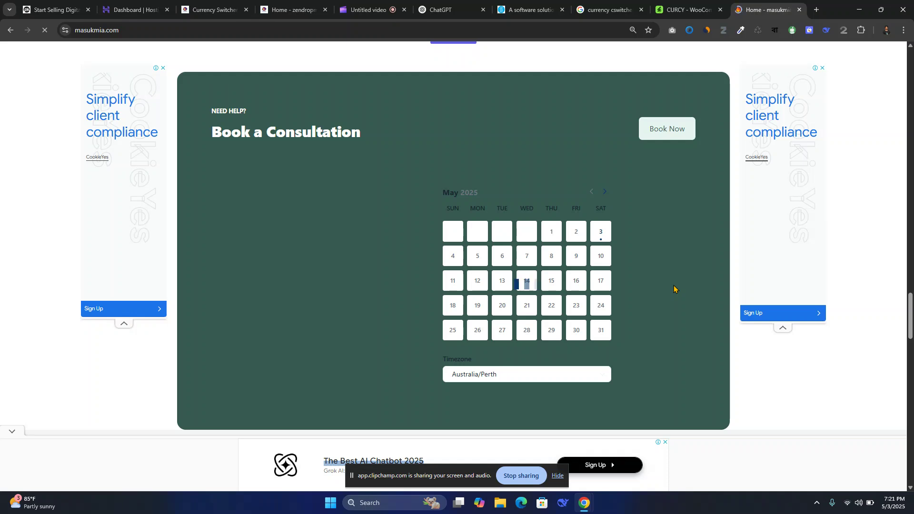
# - Open the Web App Maintenance and Coming Soon Page item from CodeBizz's Trending Items and view its preview and license options
pyautogui.hotkey('ctrl', '1')
pyautogui.scroll(-10, 697, 326)
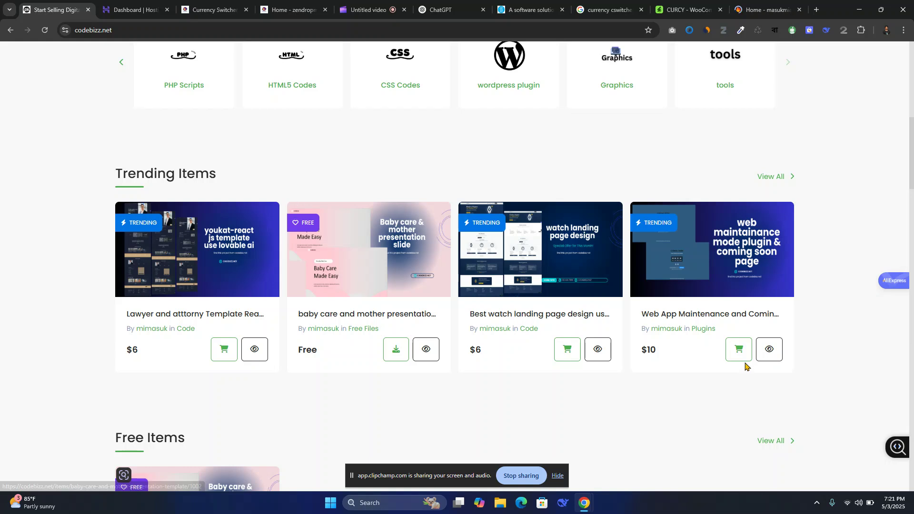
pyautogui.click(728, 315)
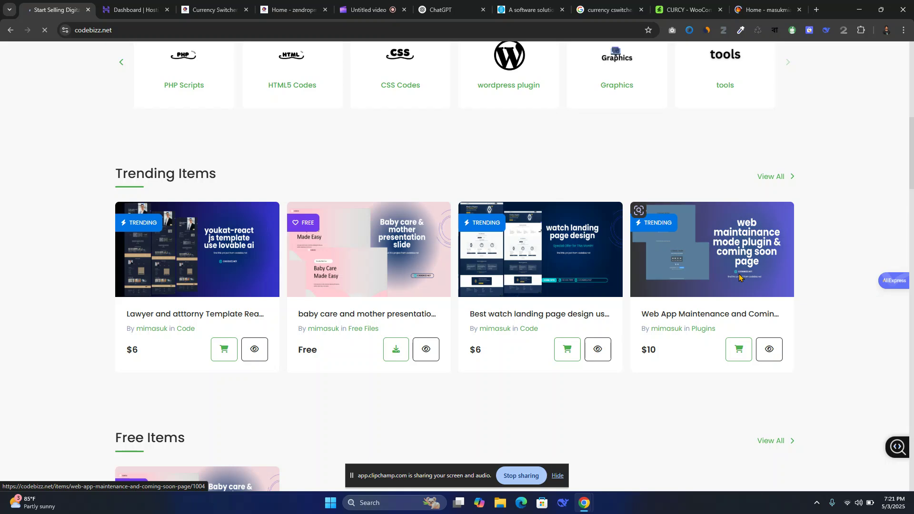
pyautogui.scroll(-4, 501, 264)
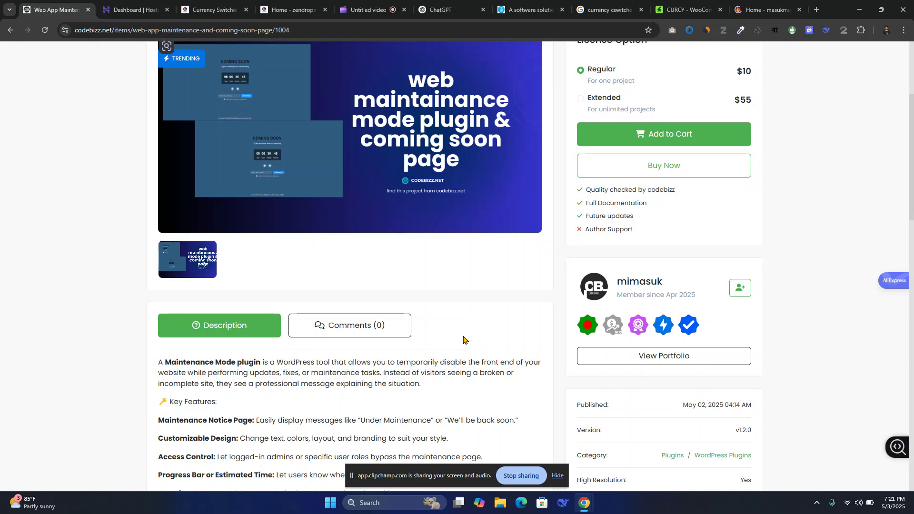
pyautogui.scroll(1, 391, 291)
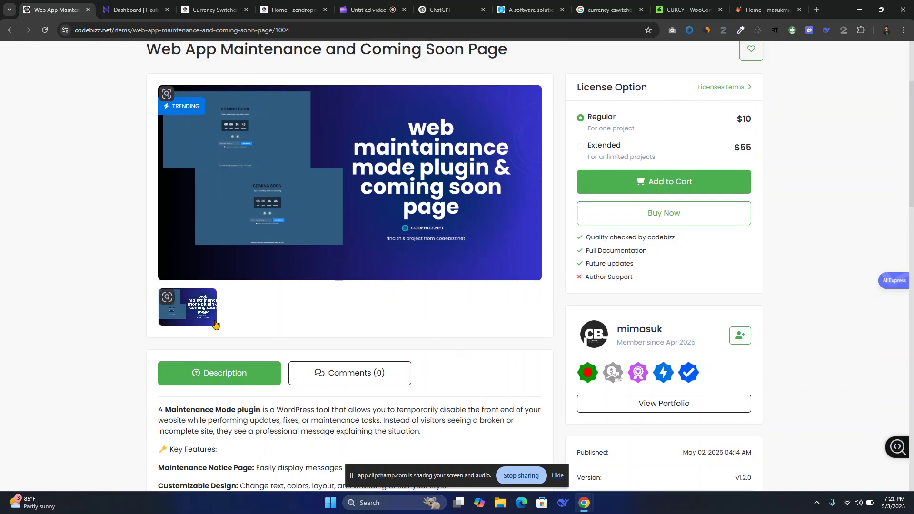
# - Find the coming-soon-maintenance-mode file structure in the item's description, highlight it and clear the selection
pyautogui.scroll(-10, 422, 330)
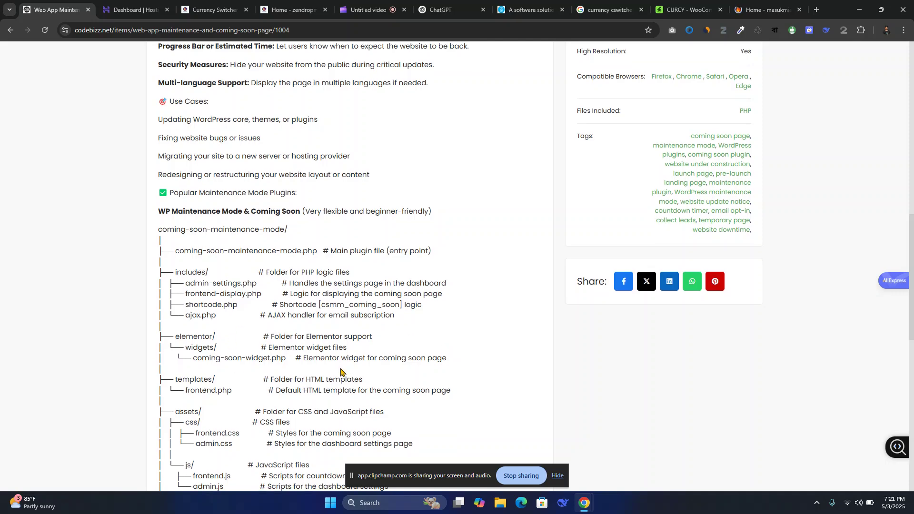
pyautogui.scroll(-6, 341, 372)
pyautogui.scroll(4, 308, 279)
pyautogui.moveTo(178, 156); pyautogui.dragTo(450, 402)
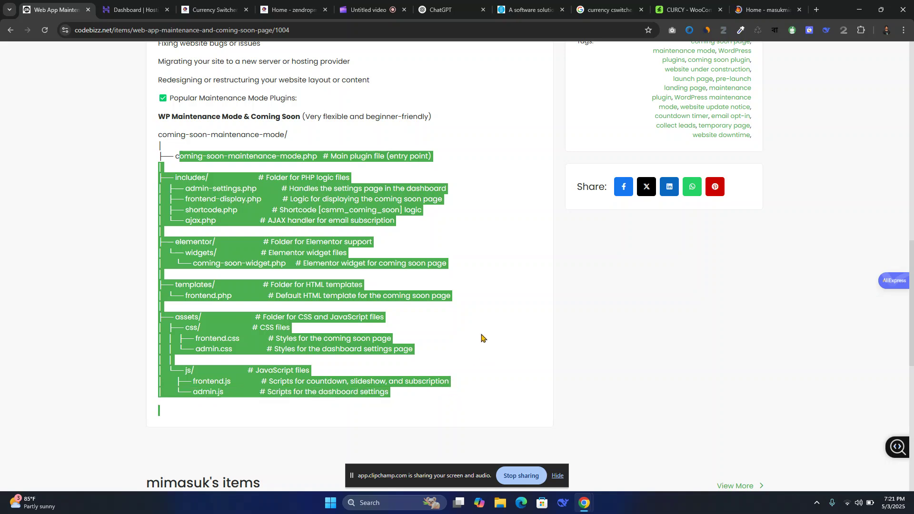
pyautogui.click(481, 338)
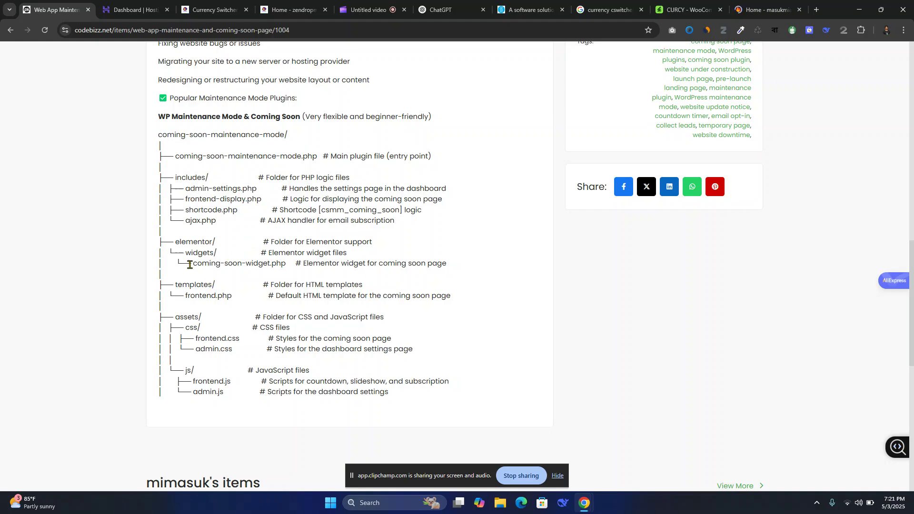
# - Look over the rest of the maintenance plugin's item page and return to its title and preview image
pyautogui.scroll(-4, 427, 341)
pyautogui.scroll(-4, 423, 346)
pyautogui.scroll(15, 414, 343)
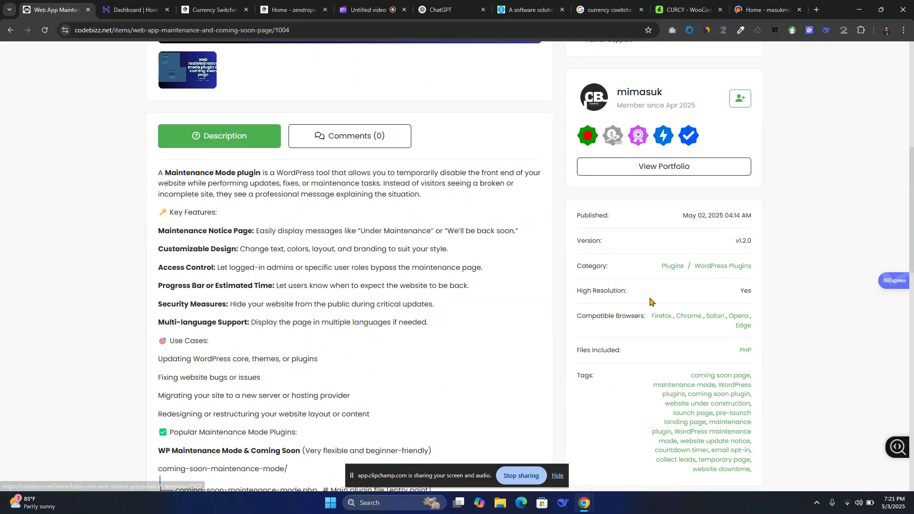
pyautogui.scroll(8, 543, 341)
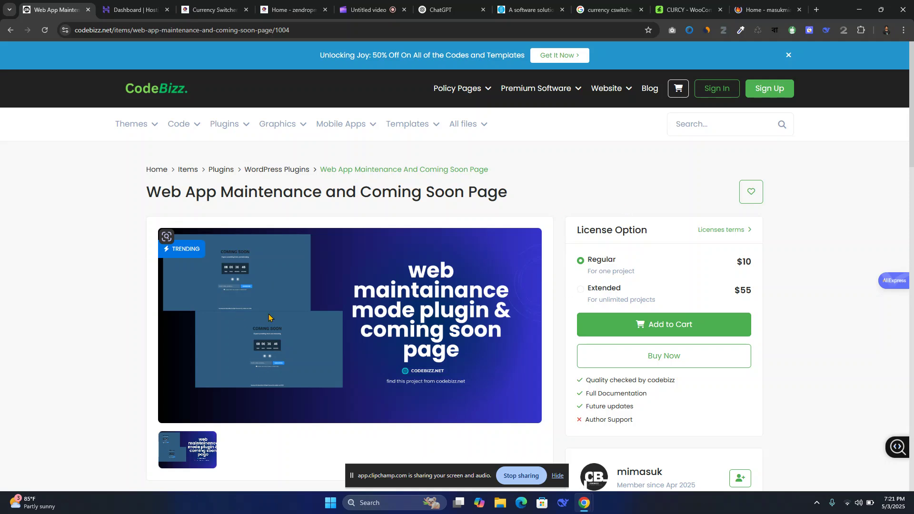
# - Open cardiffmobilecarwash.com in a new Incognito window to show its live coming soon page
pyautogui.click(903, 30)
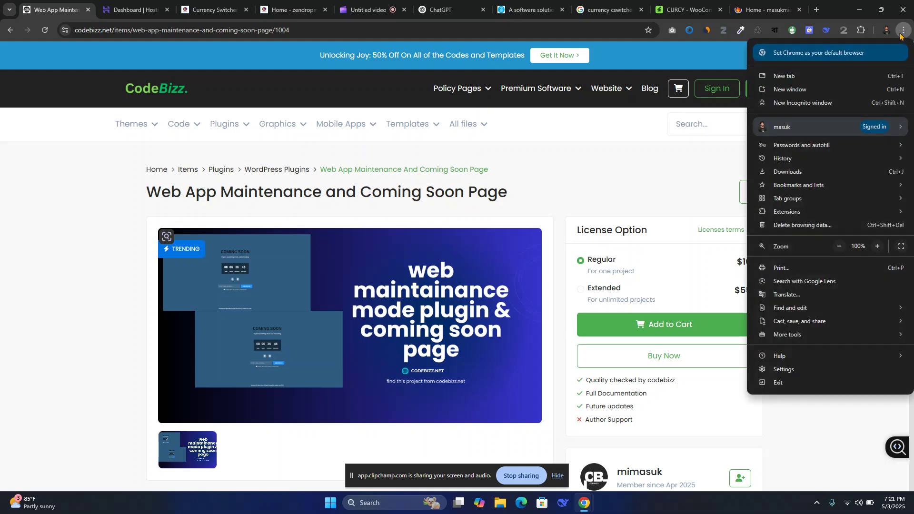
pyautogui.click(819, 104)
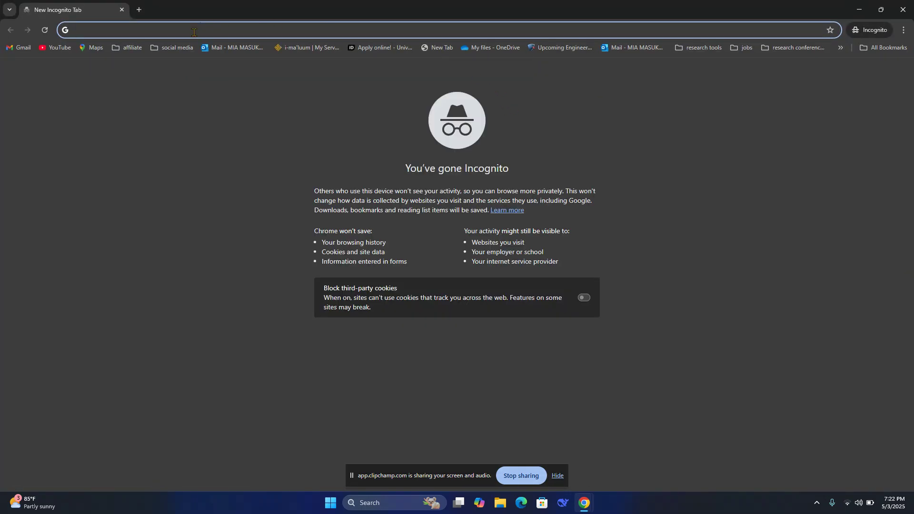
pyautogui.write('canva.com')
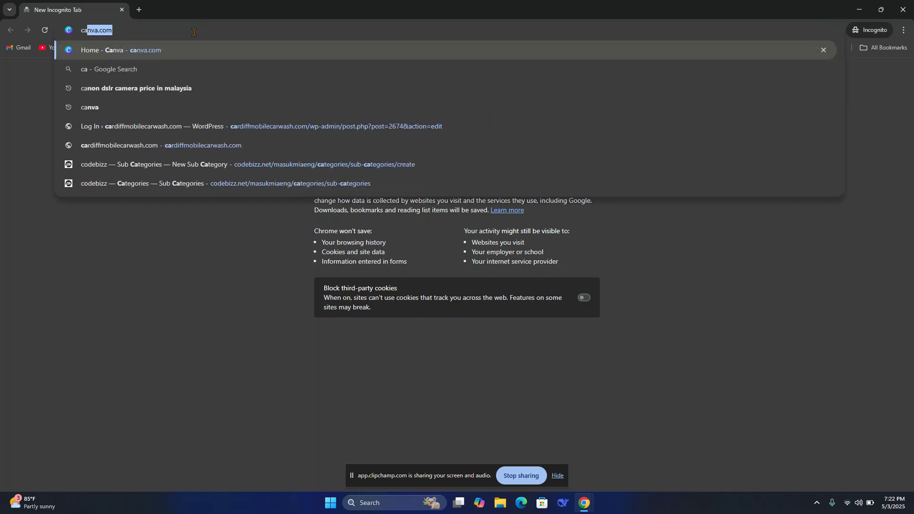
pyautogui.click(271, 145)
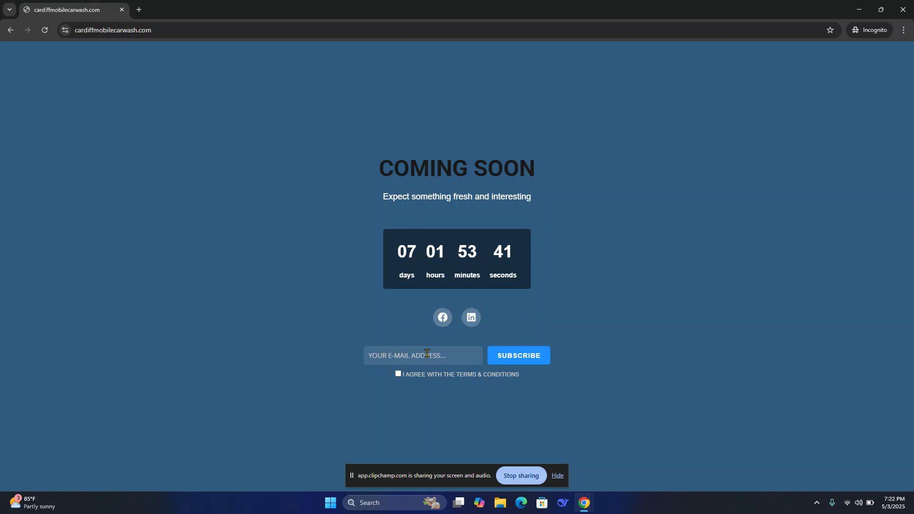
# - Hide the screen-sharing notice and highlight the developer credit in the coming soon page's footer
pyautogui.click(515, 364)
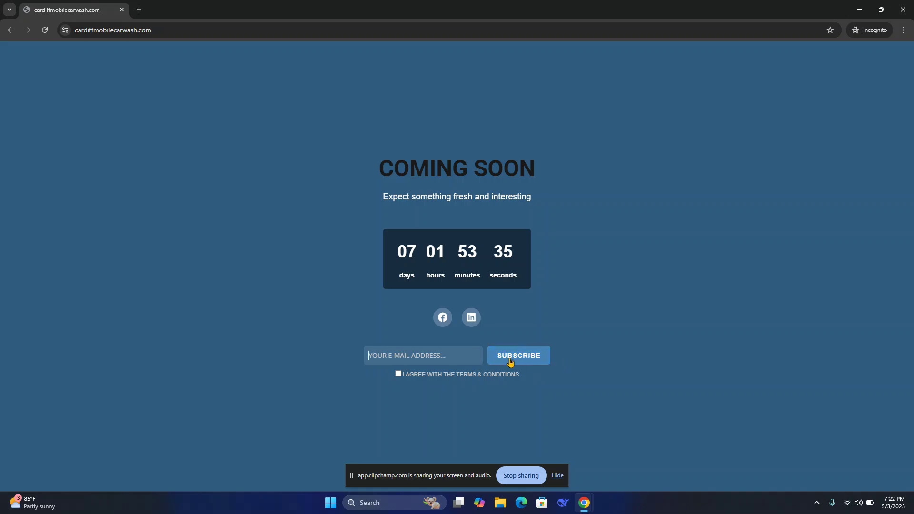
pyautogui.click(557, 475)
pyautogui.moveTo(364, 477); pyautogui.dragTo(548, 475)
pyautogui.click(552, 483)
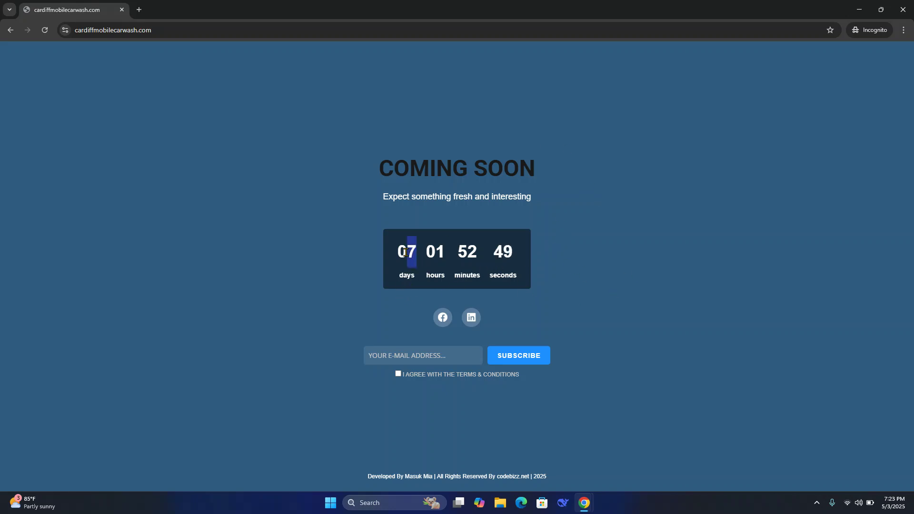
# - Highlight the COMING SOON heading, clear the selection, check the e-mail subscription field and minimise the Incognito window
pyautogui.moveTo(379, 170); pyautogui.dragTo(675, 173)
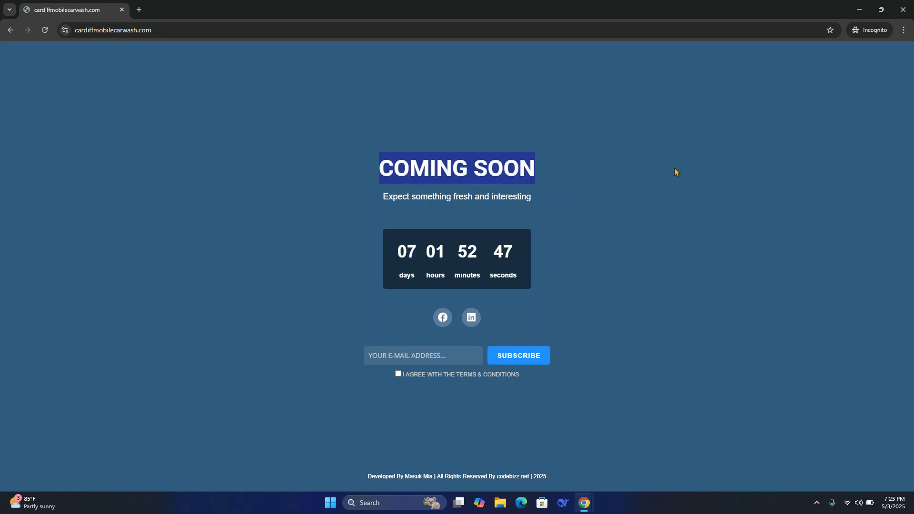
pyautogui.click(628, 199)
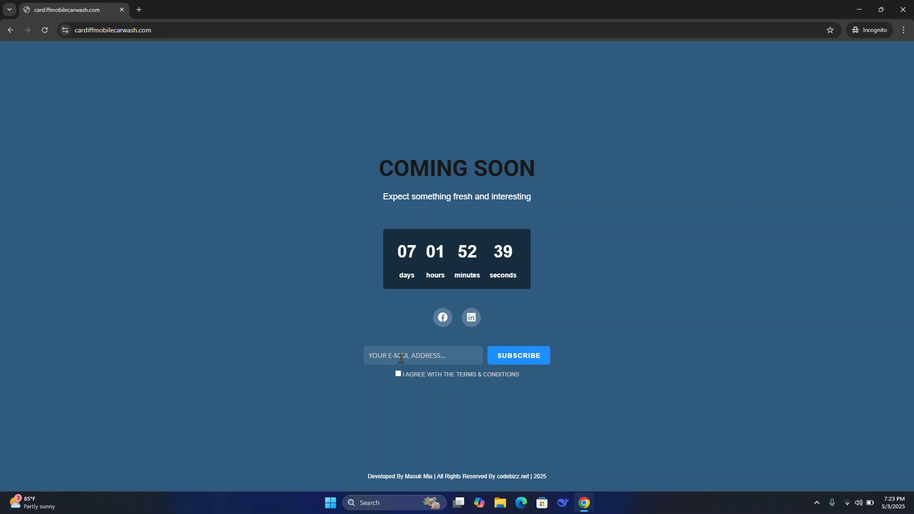
pyautogui.click(478, 362)
pyautogui.click(858, 10)
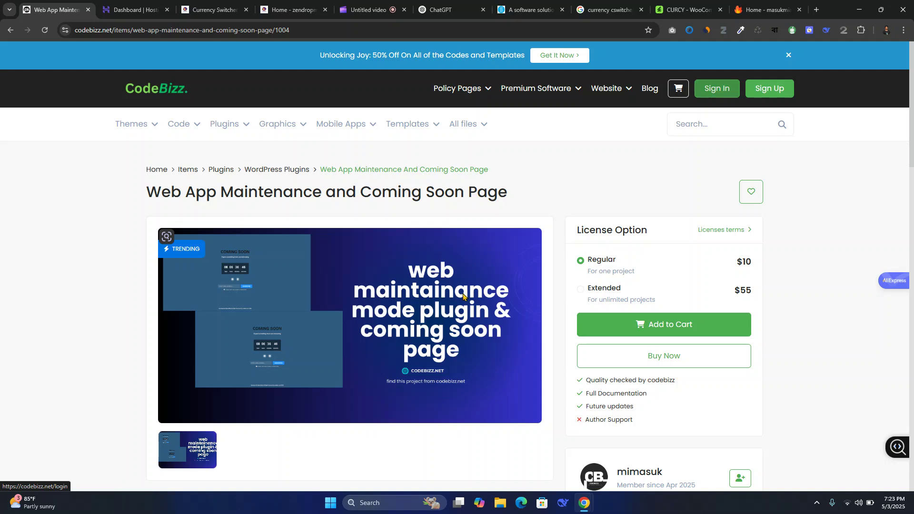
# - Switch to the developer's website and find the 60-minute Business Consultation under Book a Consultation
pyautogui.click(763, 4)
pyautogui.scroll(6, 598, 281)
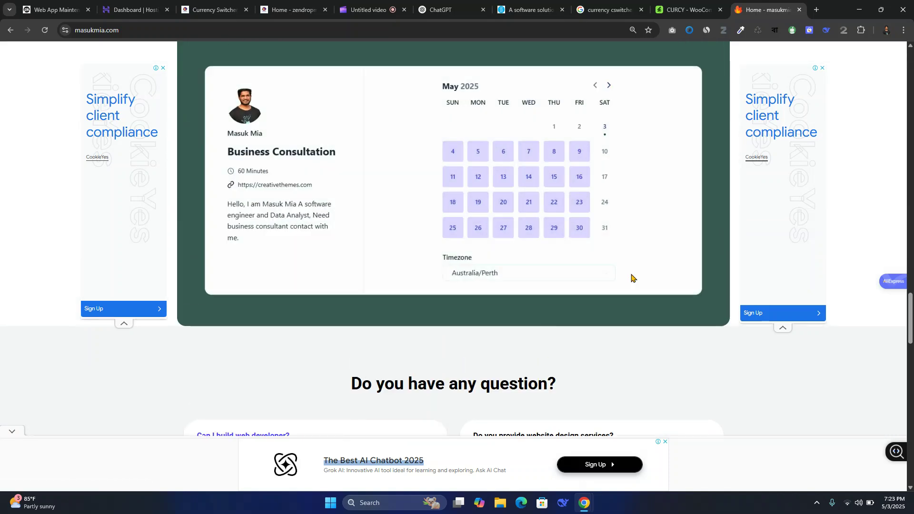
pyautogui.scroll(3, 625, 278)
pyautogui.moveTo(244, 315); pyautogui.dragTo(278, 317)
pyautogui.click(256, 322)
pyautogui.click(299, 318)
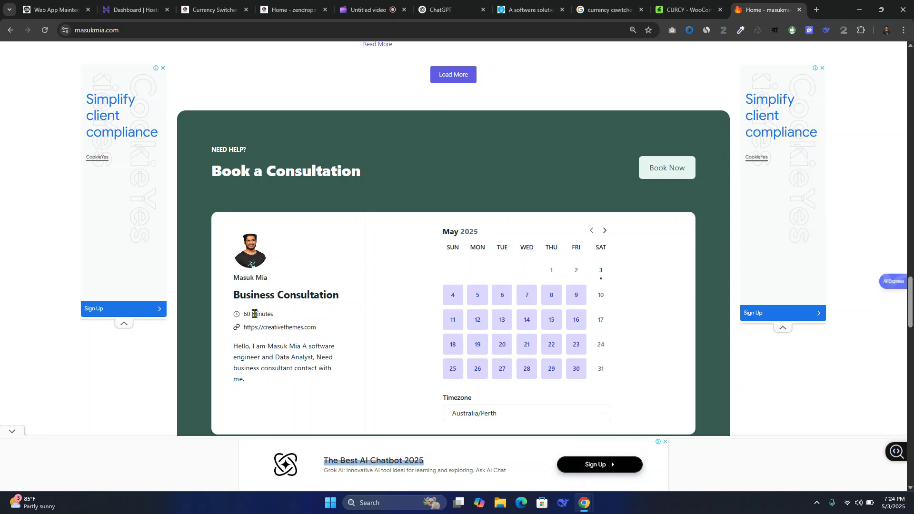
pyautogui.doubleClick(295, 327)
pyautogui.moveTo(313, 327); pyautogui.dragTo(244, 328)
pyautogui.click(329, 328)
pyautogui.moveTo(317, 328); pyautogui.dragTo(243, 332)
pyautogui.click(315, 327)
pyautogui.moveTo(316, 328); pyautogui.dragTo(233, 327)
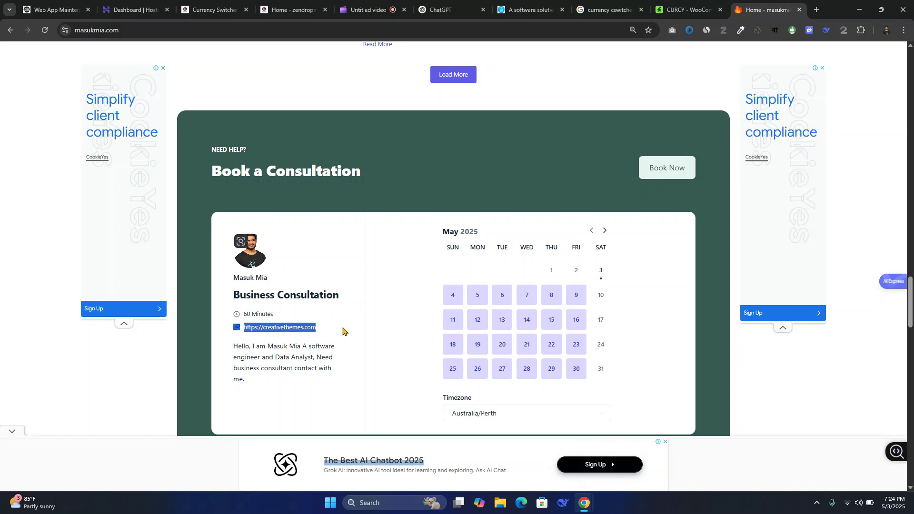
pyautogui.click(347, 300)
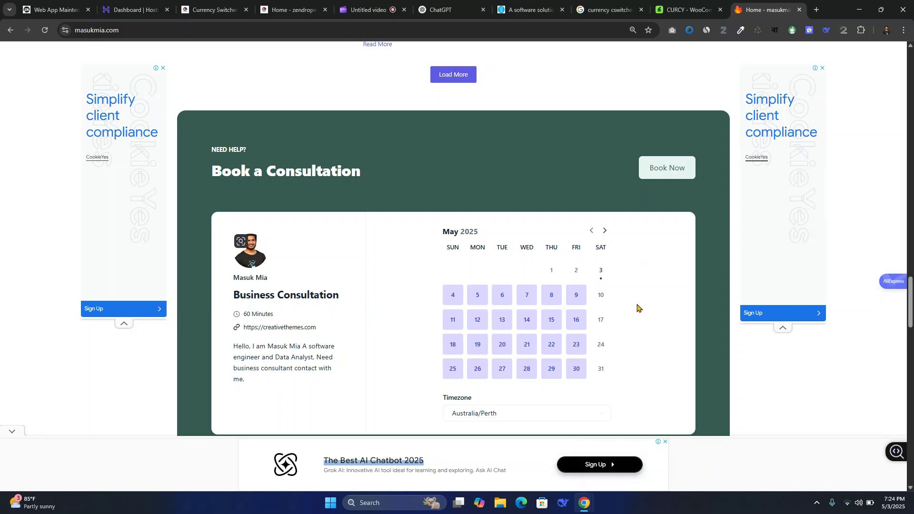
# - Choose the 12:00 PM slot on May 15, 2025, view the Enter Details form and go back to the booking calendar
pyautogui.scroll(-2, 552, 324)
pyautogui.scroll(3, 524, 322)
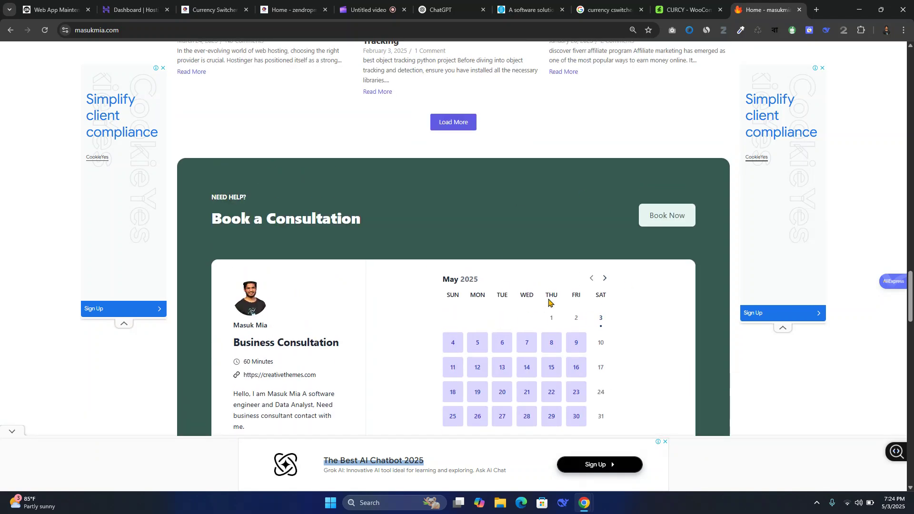
pyautogui.scroll(-2, 549, 302)
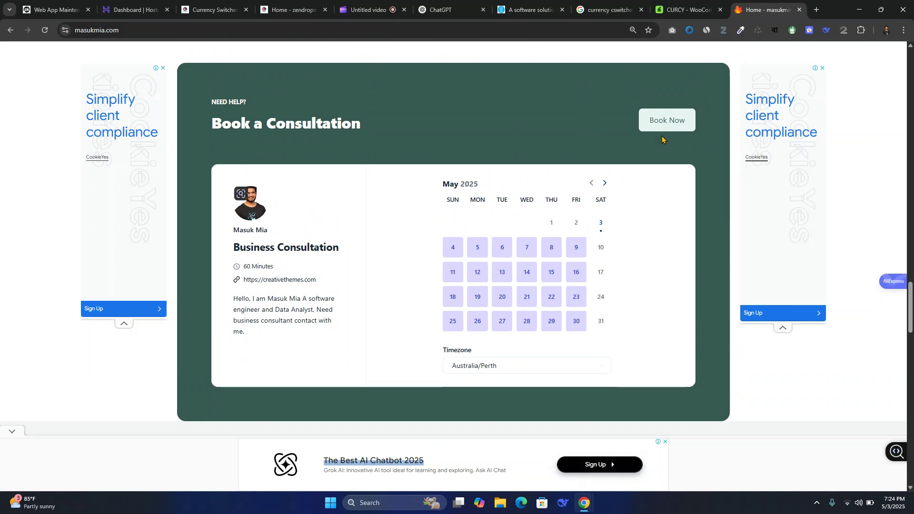
pyautogui.click(550, 272)
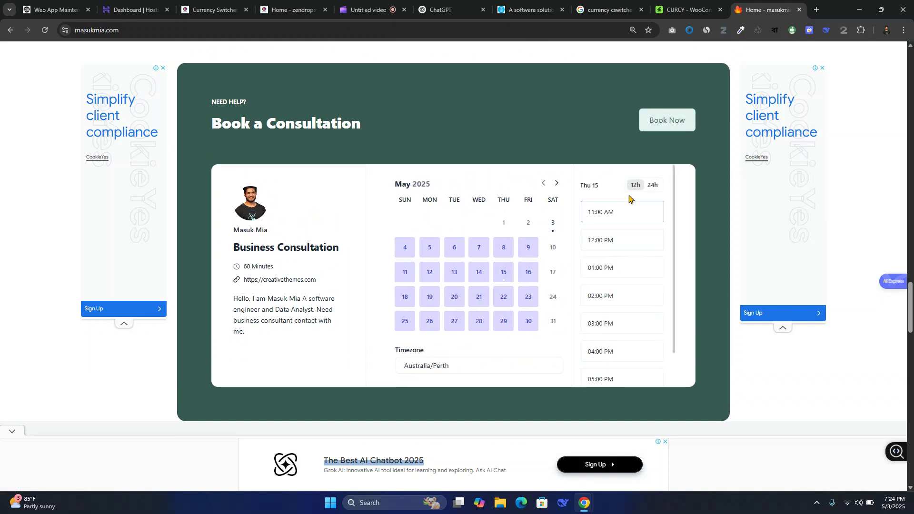
pyautogui.click(613, 242)
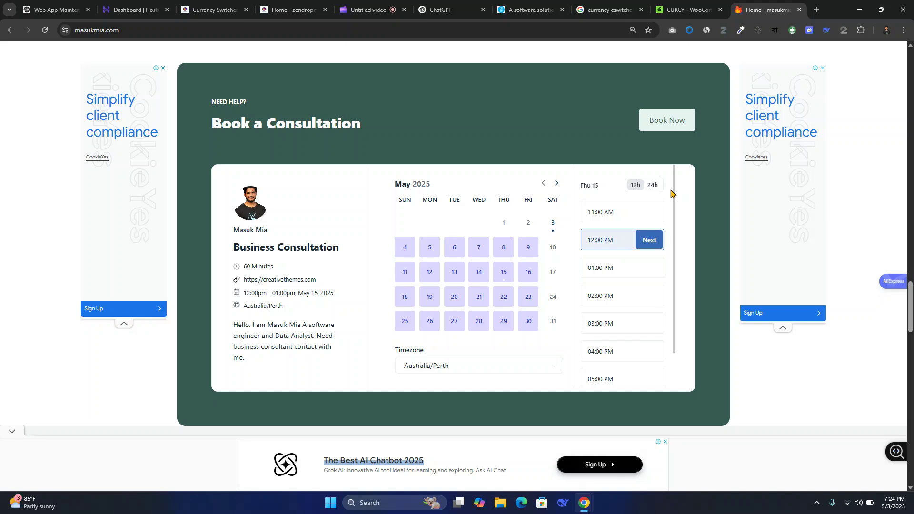
pyautogui.click(656, 243)
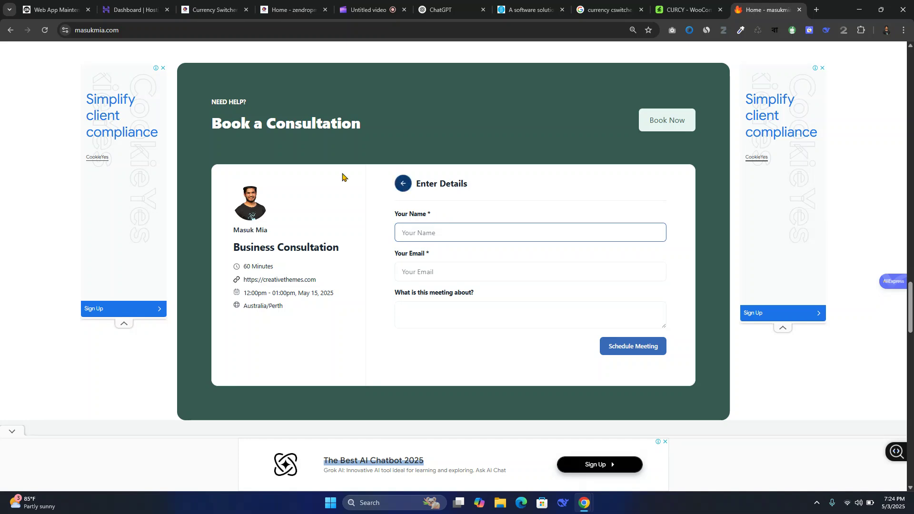
pyautogui.click(403, 186)
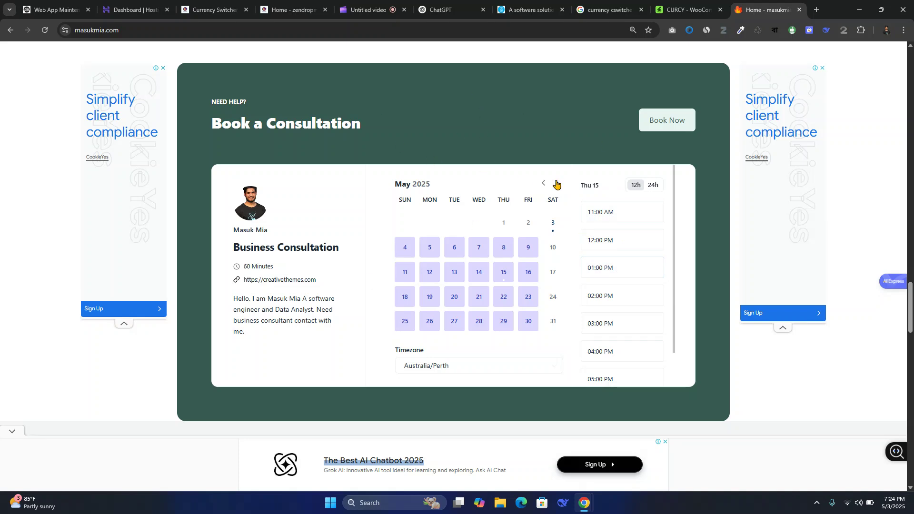
# - Capture the visible area of the WooCommerce Currency Switcher Pro settings page, download the screenshot and close the screenshot editor
pyautogui.click(52, 9)
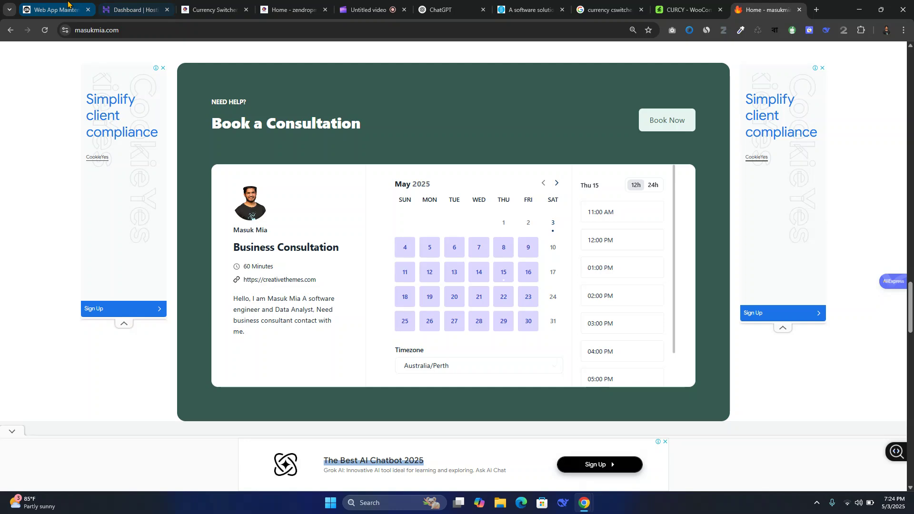
pyautogui.click(214, 10)
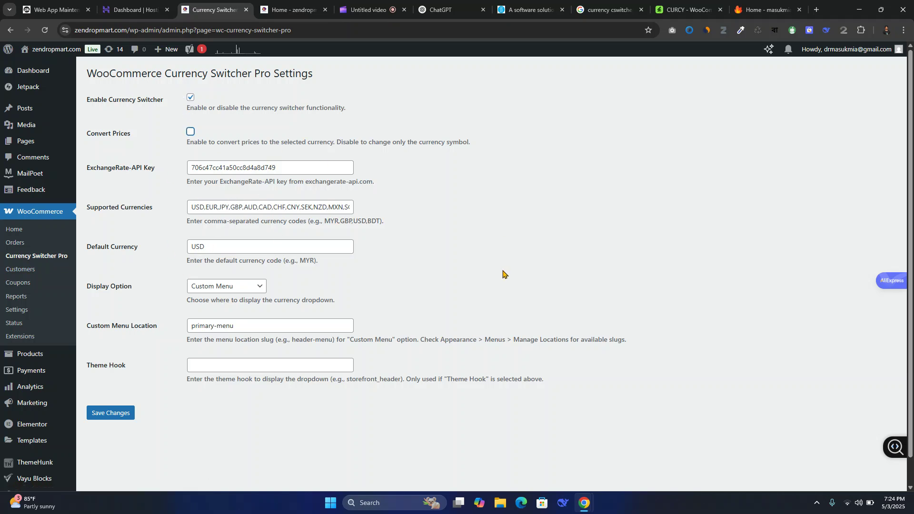
pyautogui.click(690, 33)
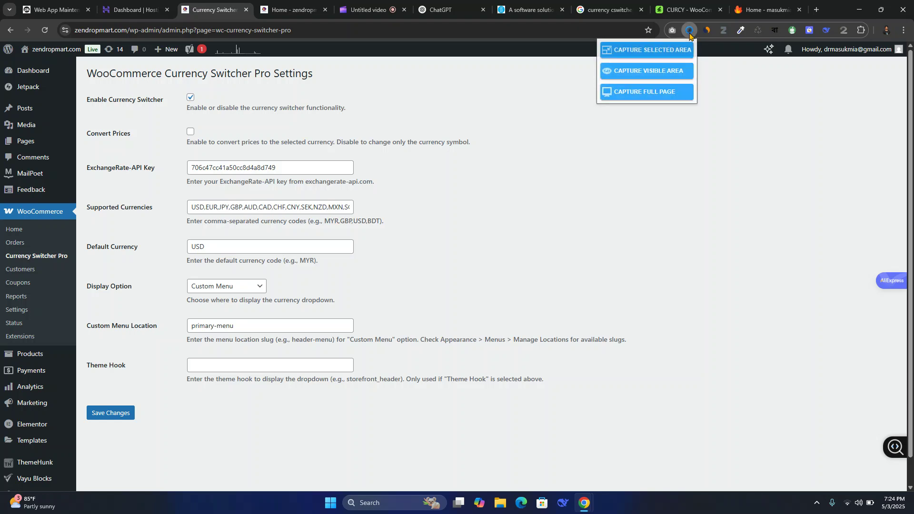
pyautogui.click(647, 71)
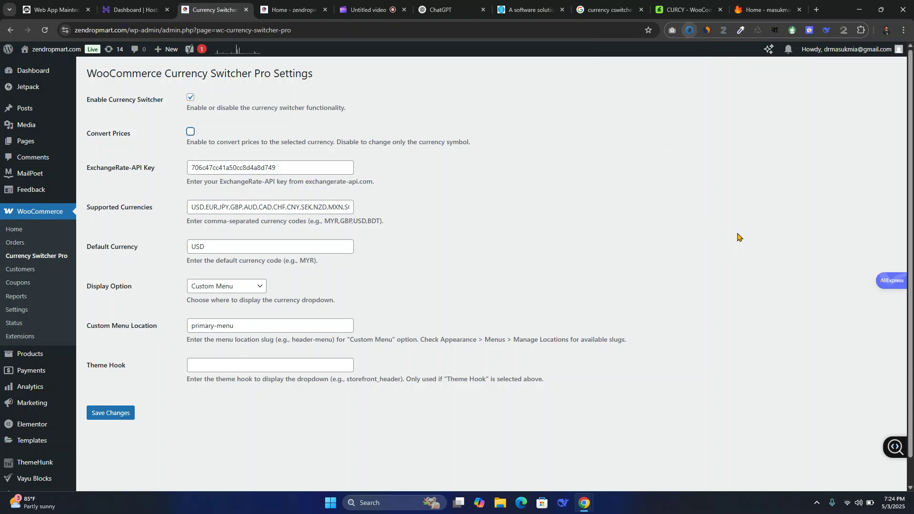
pyautogui.click(869, 61)
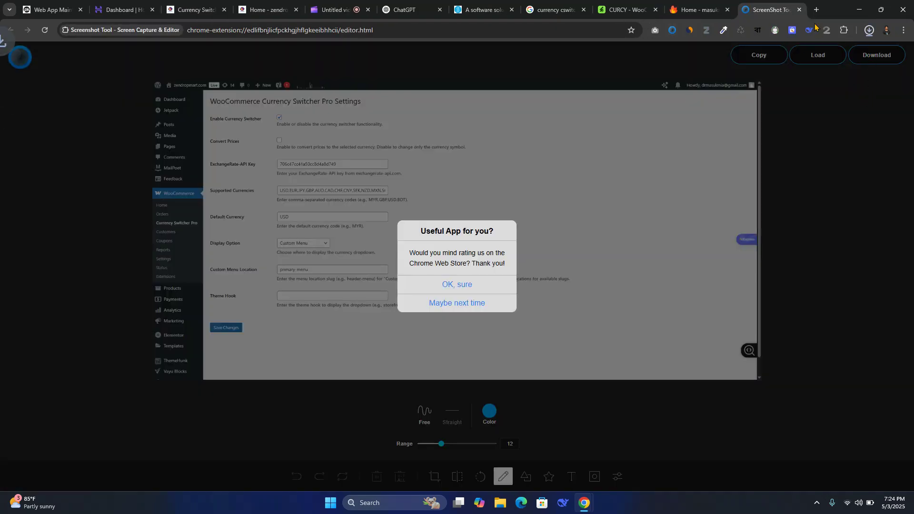
pyautogui.hotkey('ctrl', 'w')
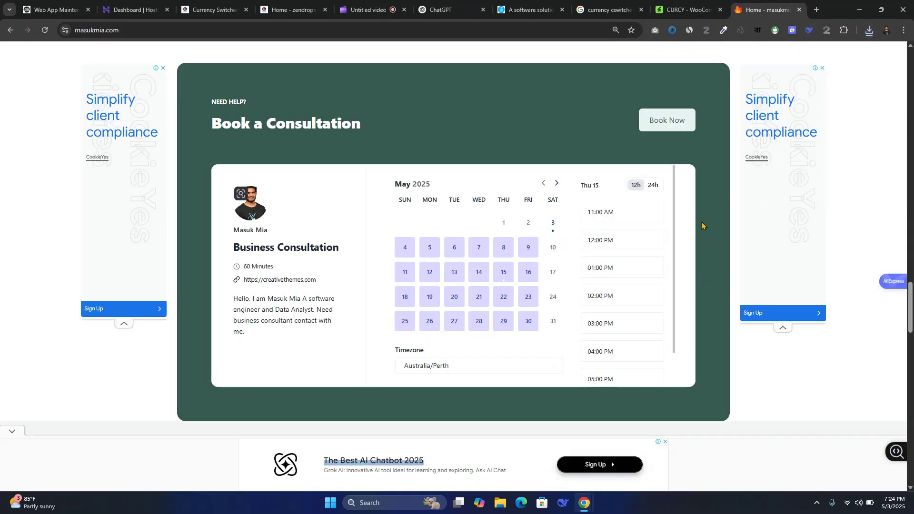
# - Look over the developer's website from its homepage banner through the about and research paper sections to Blogs
pyautogui.scroll(7, 550, 254)
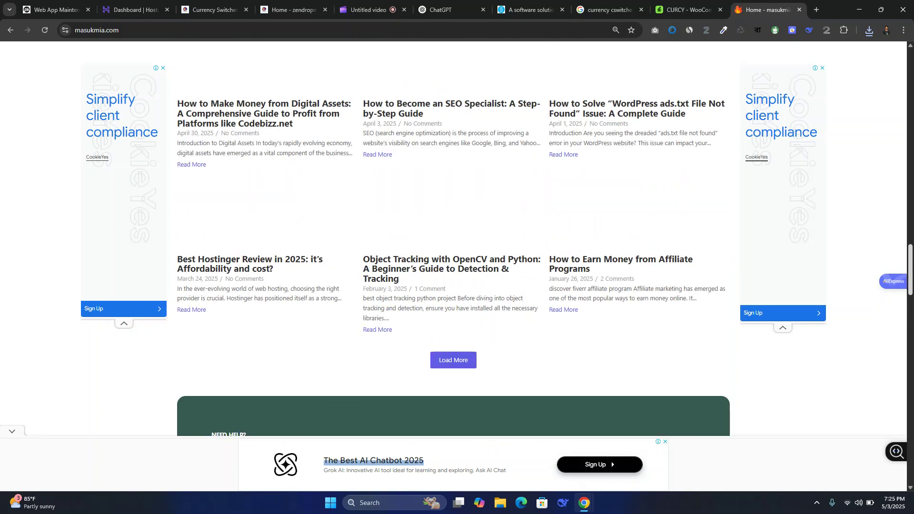
pyautogui.moveTo(912, 275); pyautogui.dragTo(906, 52)
pyautogui.scroll(-1, 451, 291)
pyautogui.scroll(1, 633, 316)
pyautogui.scroll(-8, 626, 319)
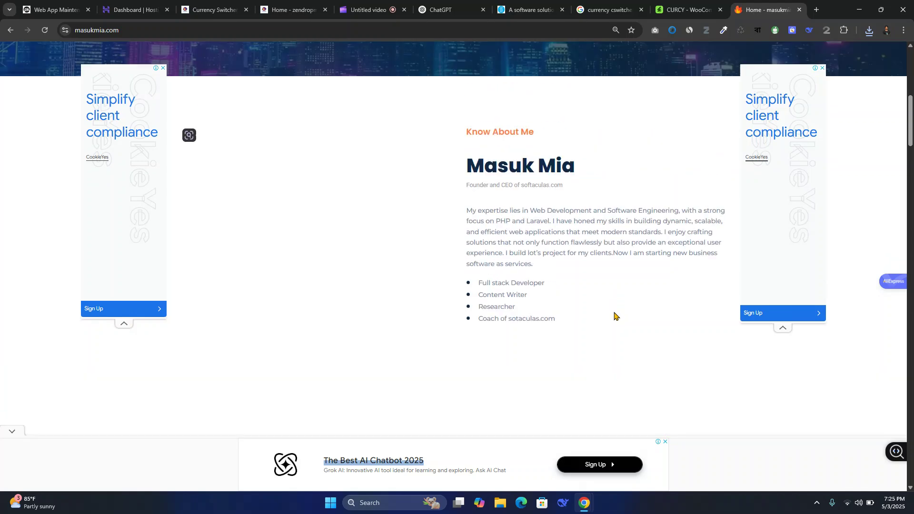
pyautogui.scroll(-16, 612, 319)
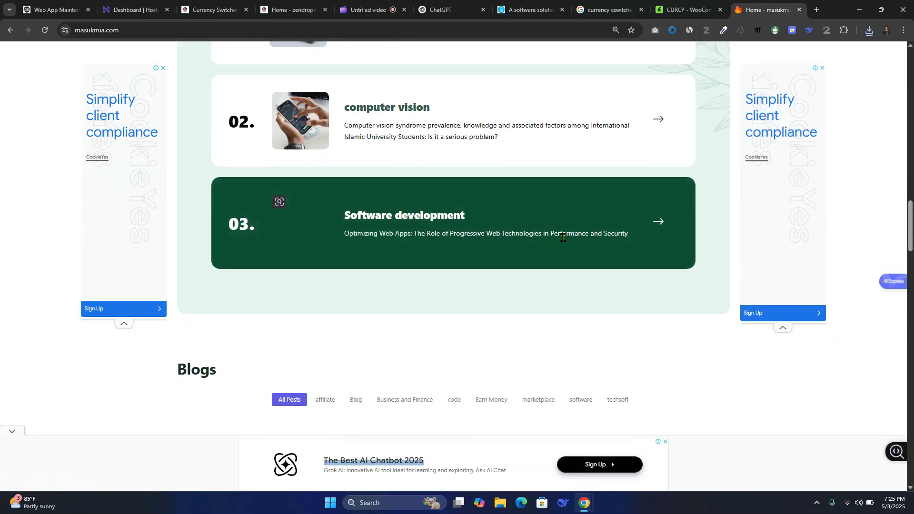
pyautogui.scroll(-6, 574, 348)
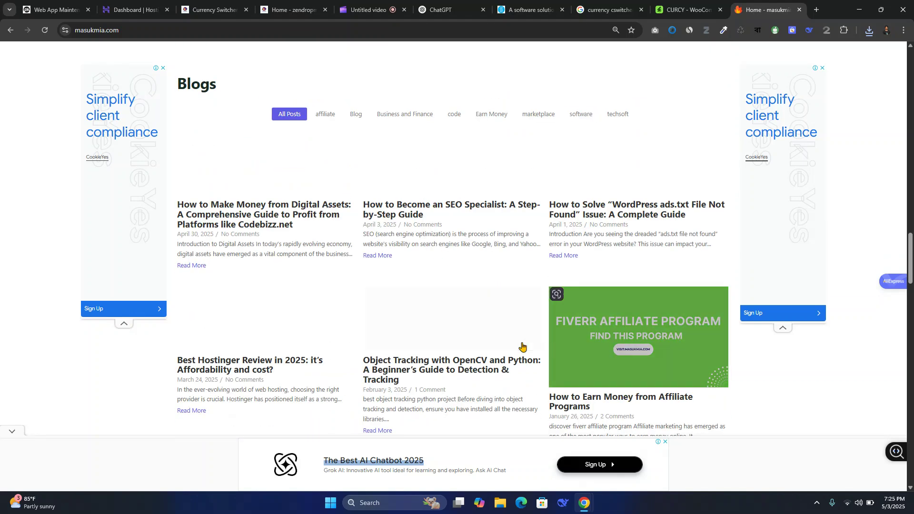
# - Examine the blog posts listed between the research papers and the Book a Consultation section
pyautogui.scroll(3, 525, 347)
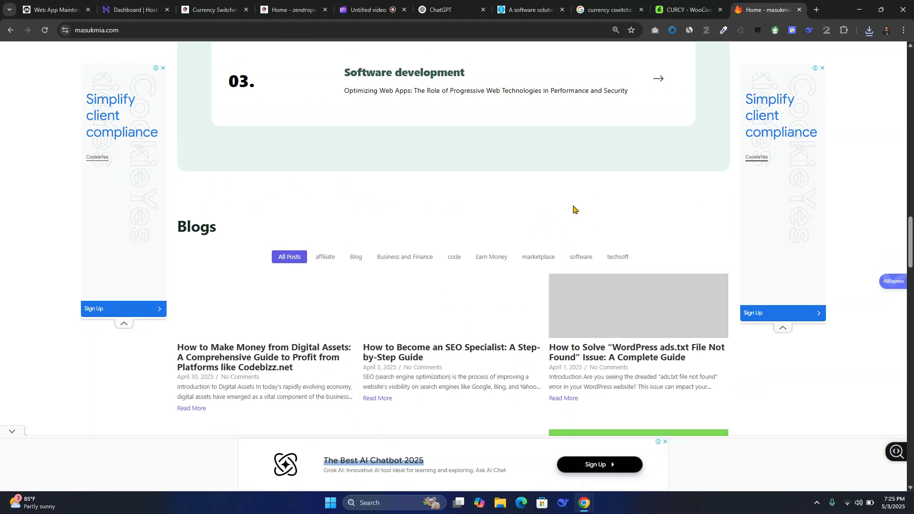
pyautogui.scroll(-1, 414, 320)
pyautogui.scroll(1, 547, 306)
pyautogui.scroll(-1, 486, 311)
pyautogui.scroll(-9, 486, 312)
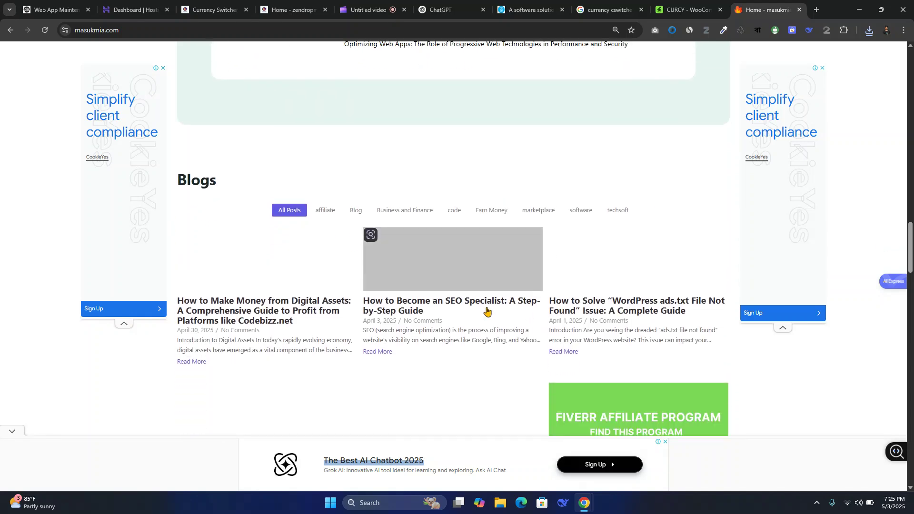
pyautogui.scroll(3, 531, 266)
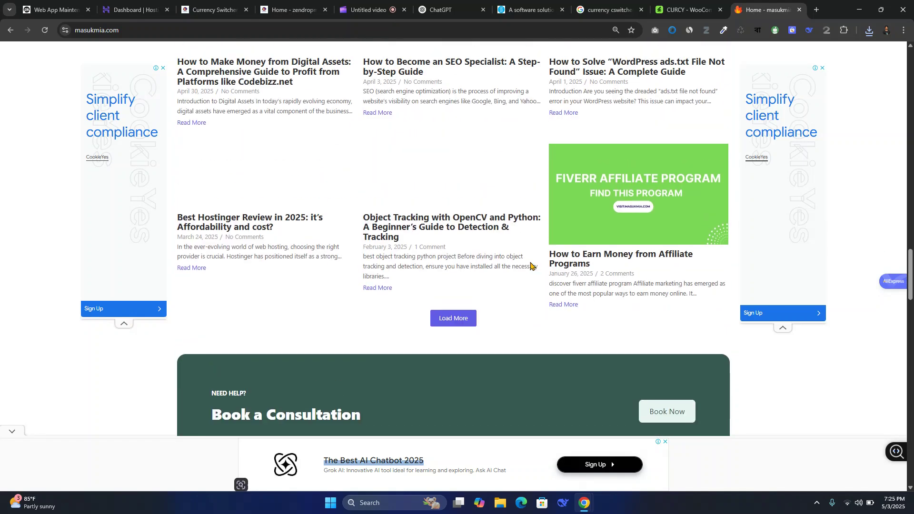
pyautogui.scroll(2, 605, 290)
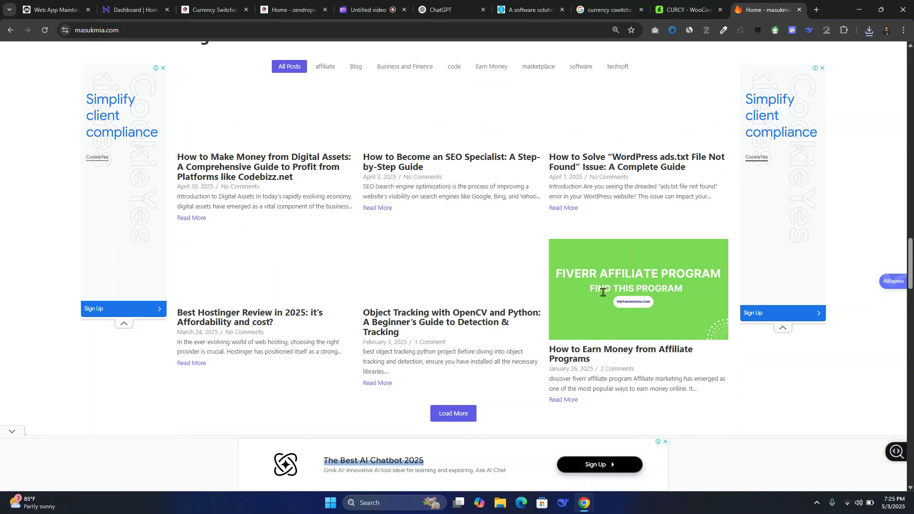
pyautogui.scroll(5, 505, 291)
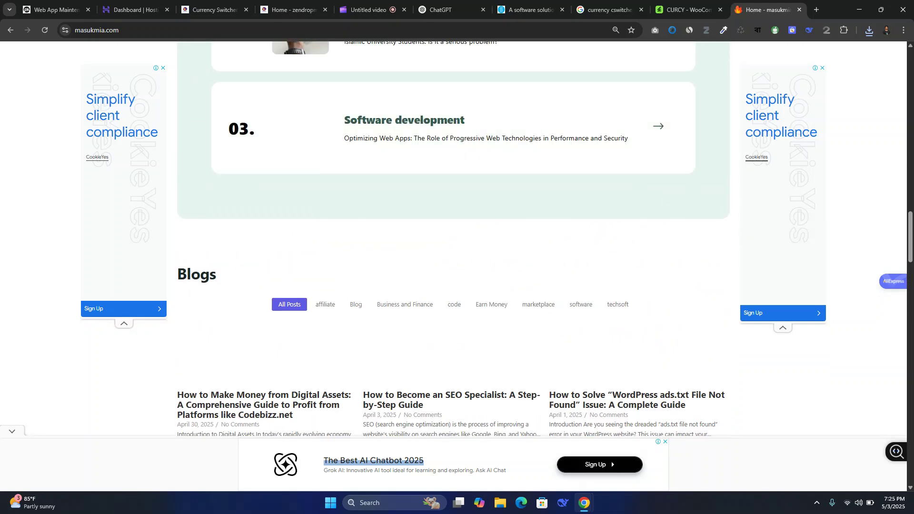
# - Review the homepage banner, about, services and All Research Paper List sections, and return to the CodeBizz maintenance plugin page
pyautogui.scroll(20, 862, 179)
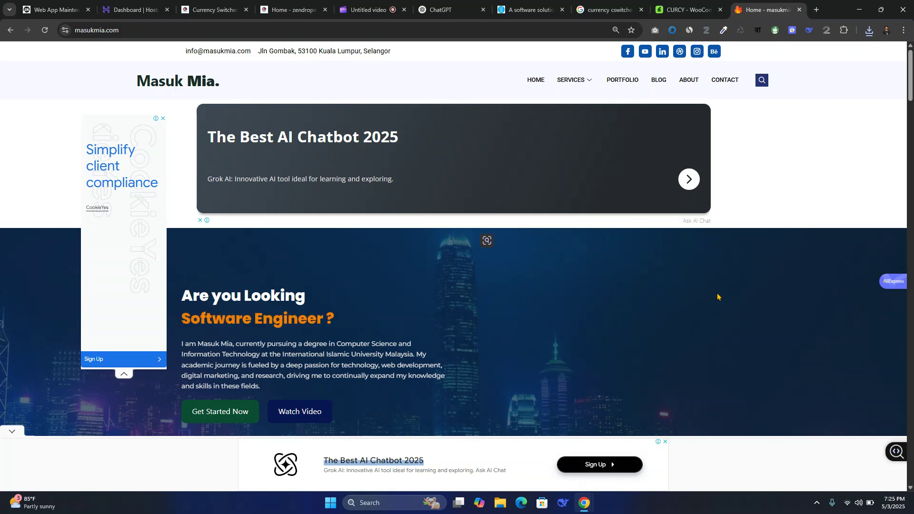
pyautogui.scroll(-5, 719, 303)
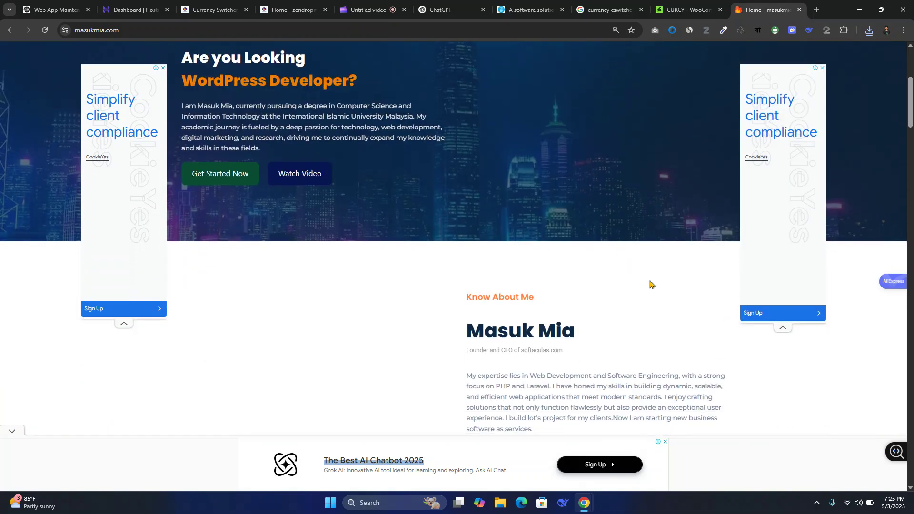
pyautogui.scroll(-8, 632, 267)
pyautogui.scroll(2, 630, 286)
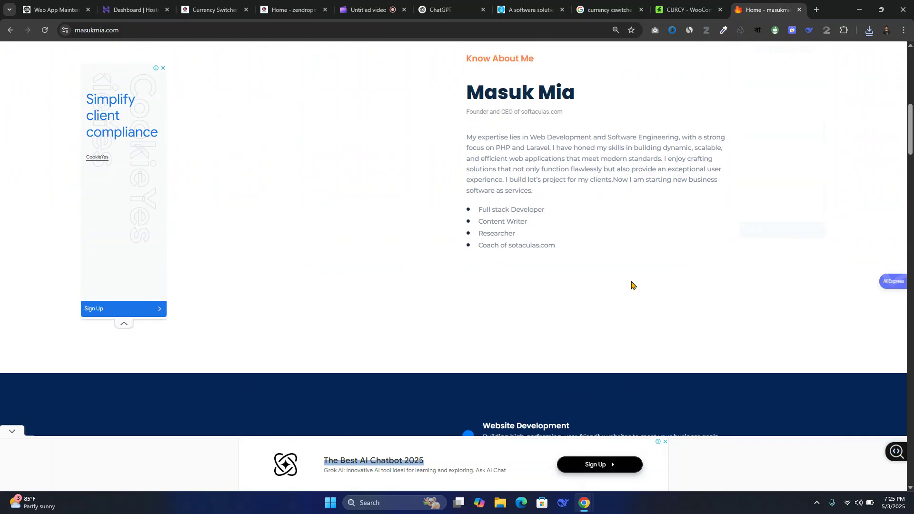
pyautogui.scroll(10, 633, 286)
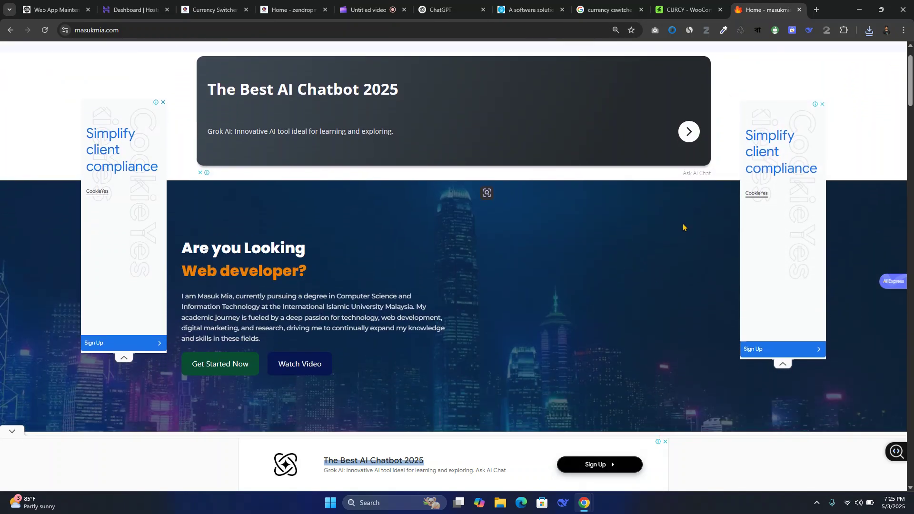
pyautogui.scroll(-5, 671, 314)
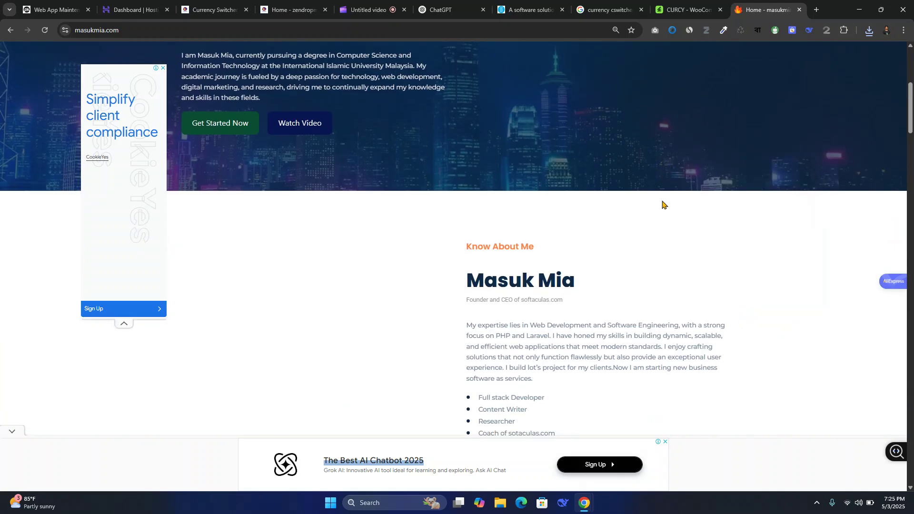
pyautogui.scroll(-10, 661, 222)
pyautogui.scroll(3, 651, 244)
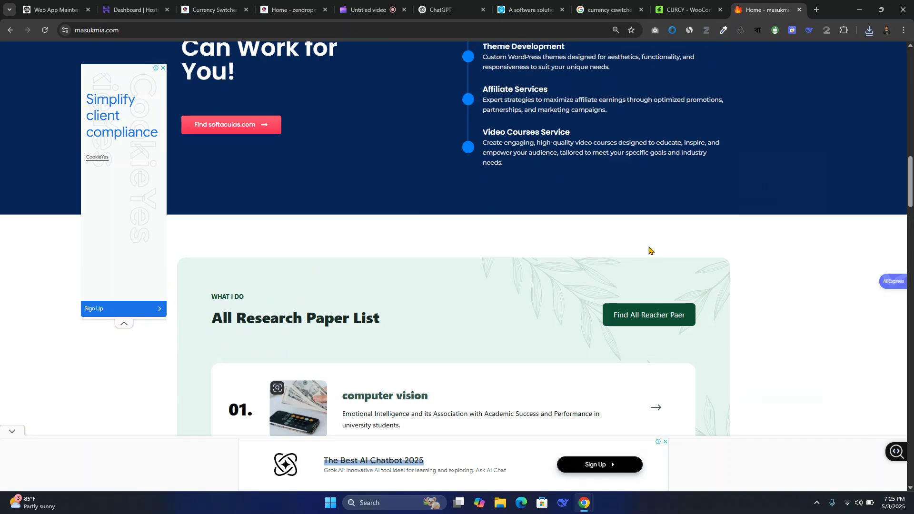
pyautogui.scroll(-4, 638, 200)
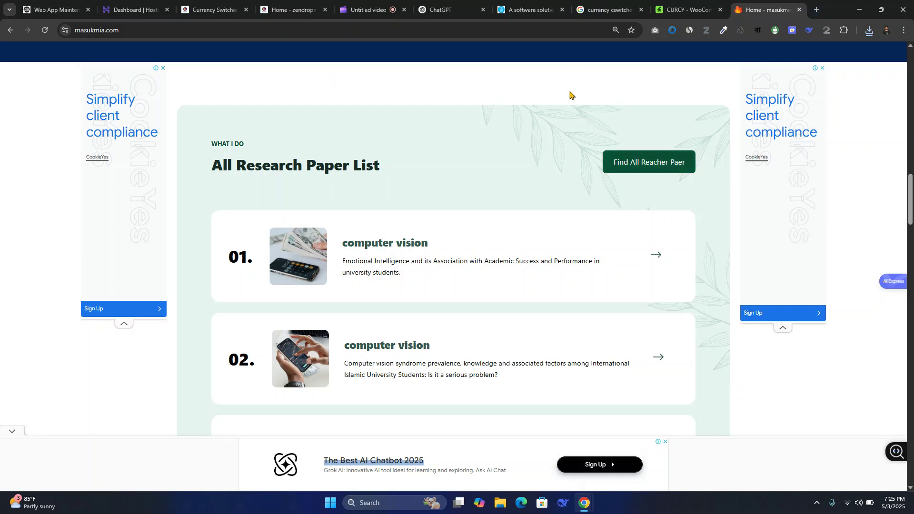
pyautogui.hotkey('ctrl', '1')
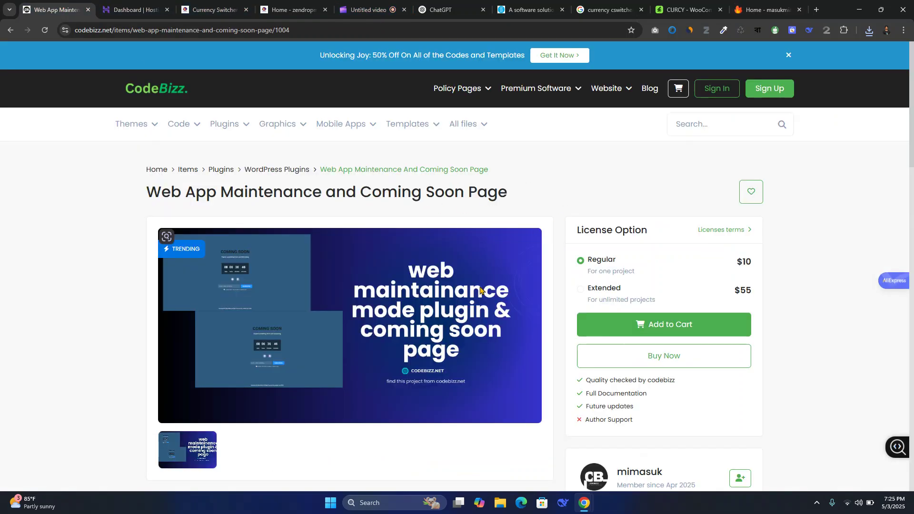